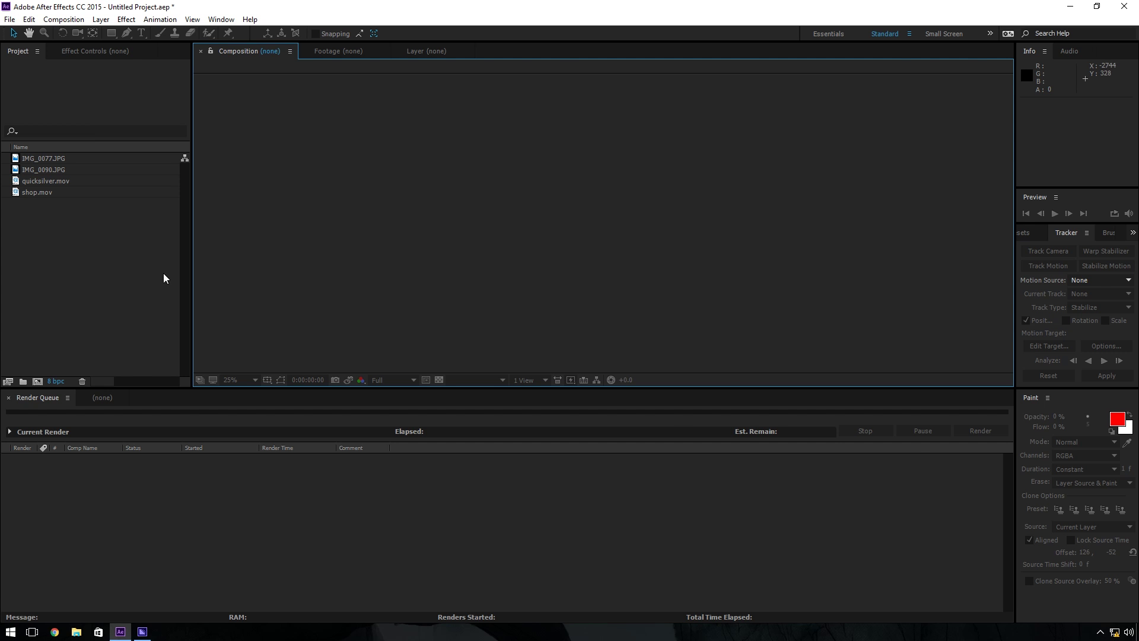
Step: Open quicksilver.mov in the Footage viewer and scrub through the green-screen clip
double_click(47, 180)
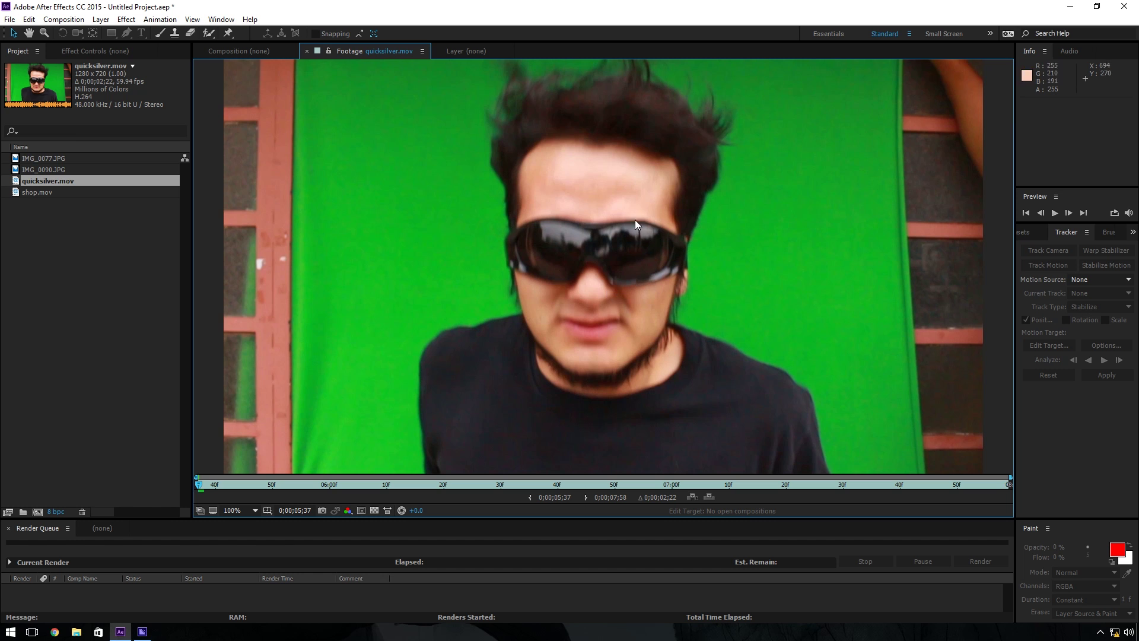
key(comma)
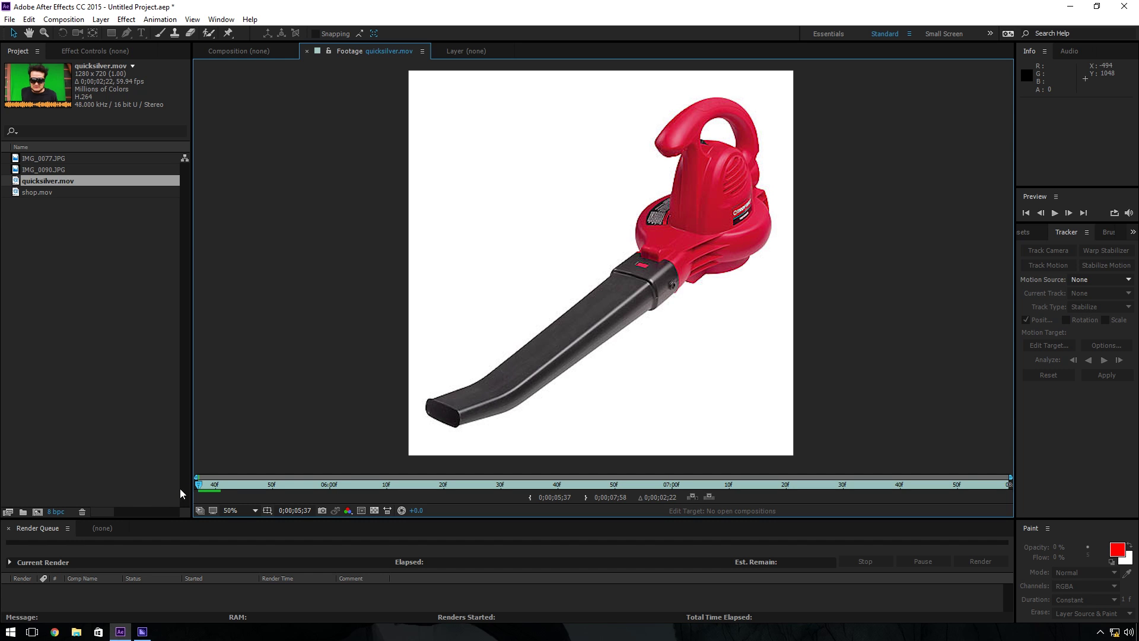
click(204, 487)
key(slash)
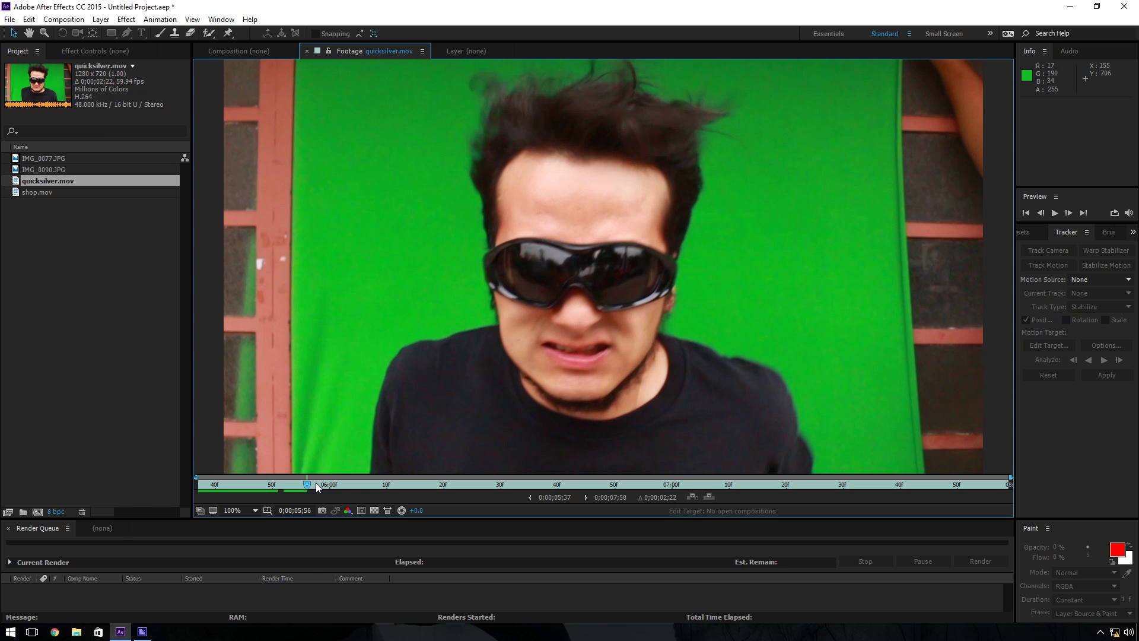
drag(309, 487, 501, 455)
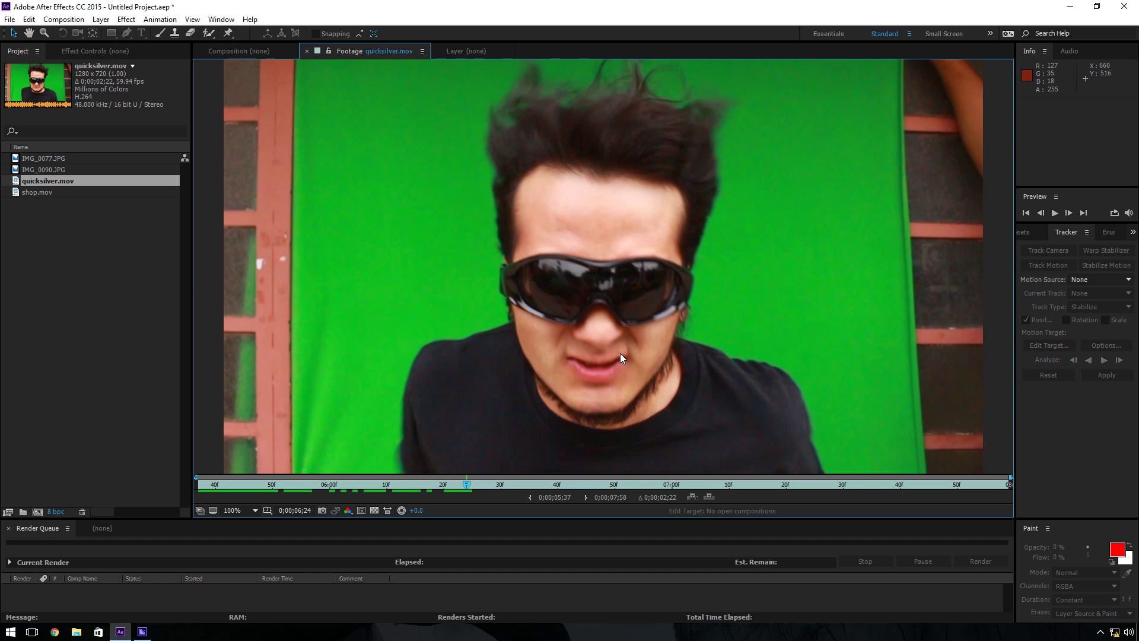
drag(488, 483, 557, 479)
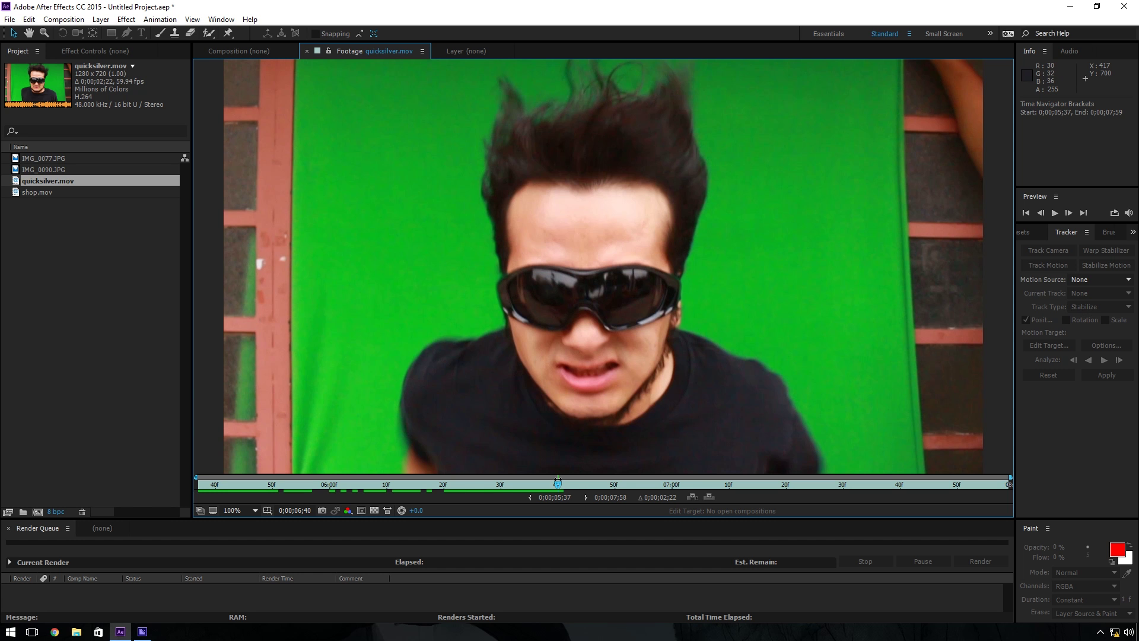
drag(558, 479, 842, 473)
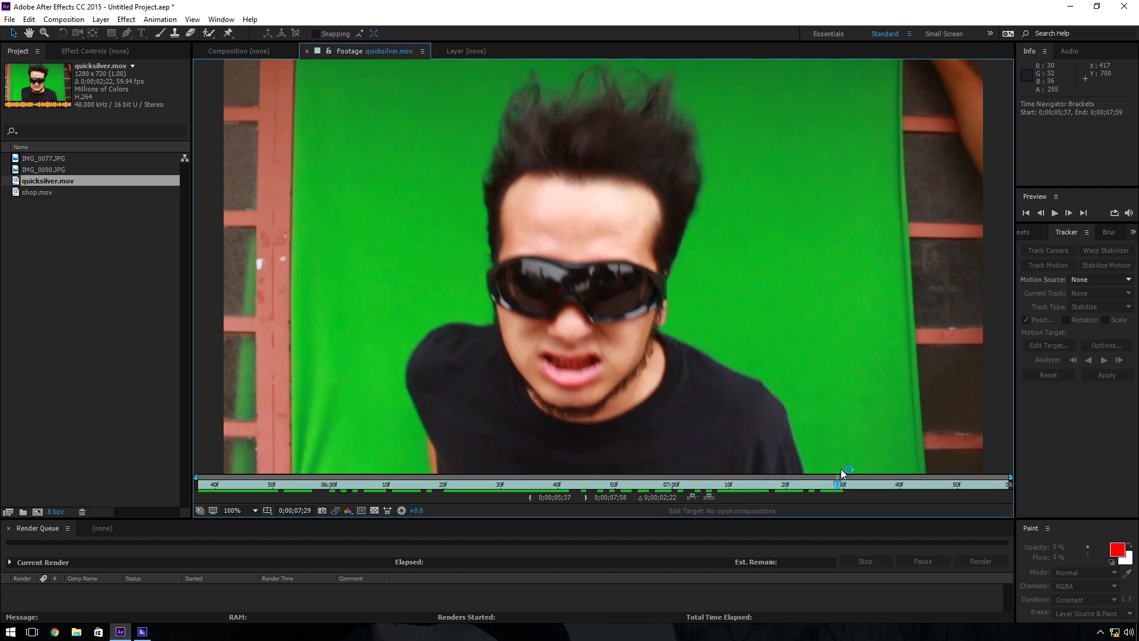
scroll(642, 390, down, 4)
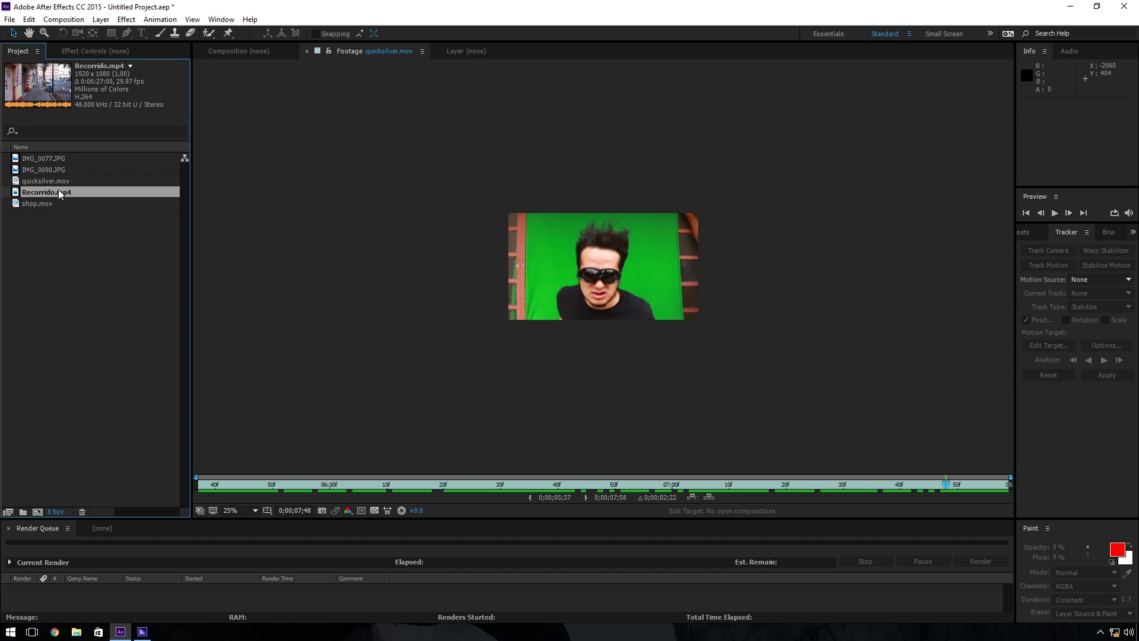
Step: Open Recorrido.mp4 in the Footage viewer and scrub through the street footage
double_click(43, 194)
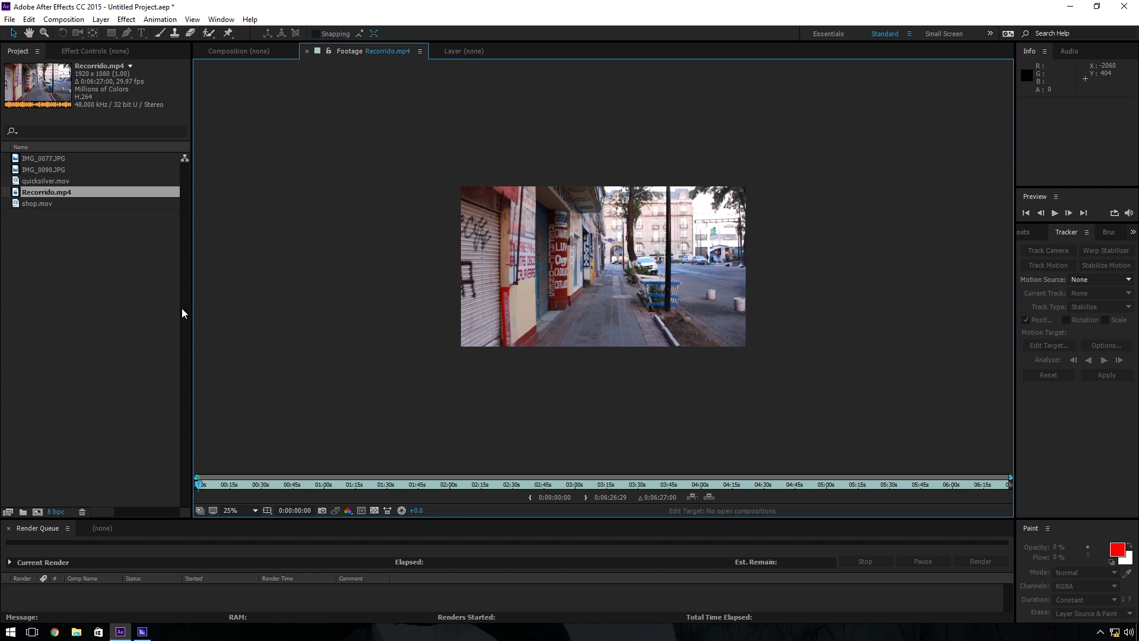
scroll(508, 343, up, 4)
scroll(525, 346, down, 2)
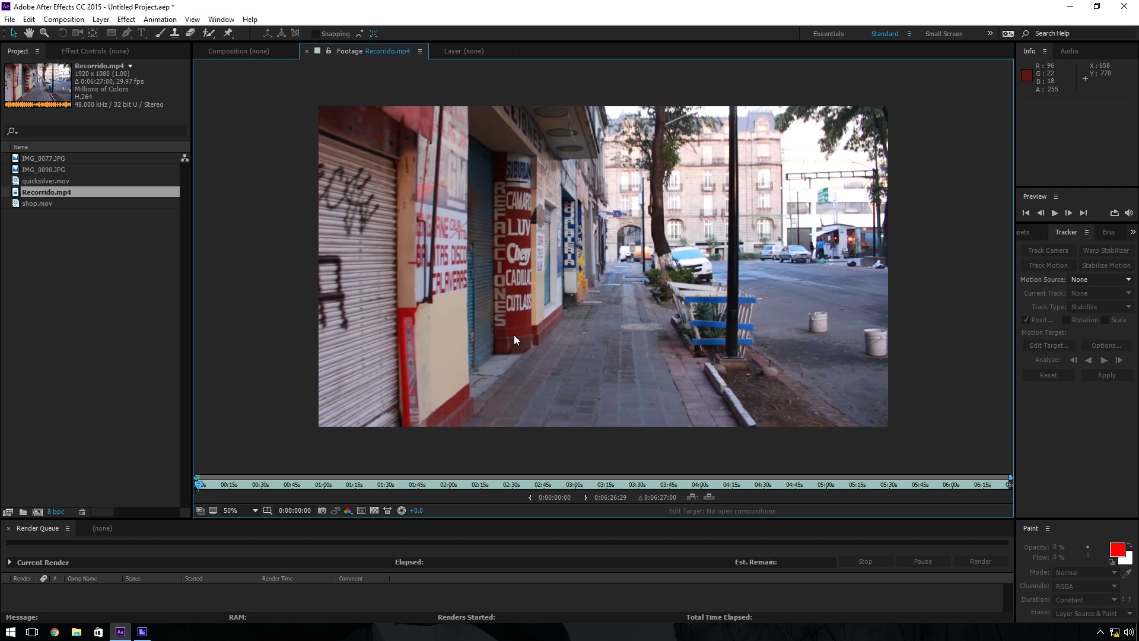
drag(199, 486, 1006, 476)
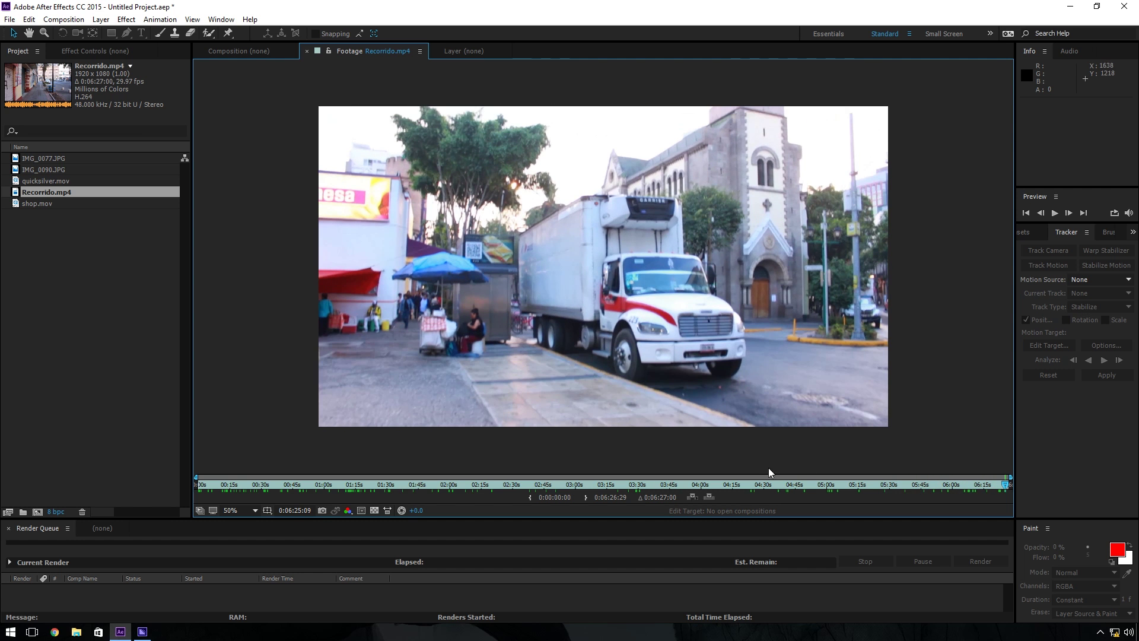
drag(526, 494, 228, 485)
Step: Drag quicksilver.mov onto the New Composition button to build a comp from it
click(97, 254)
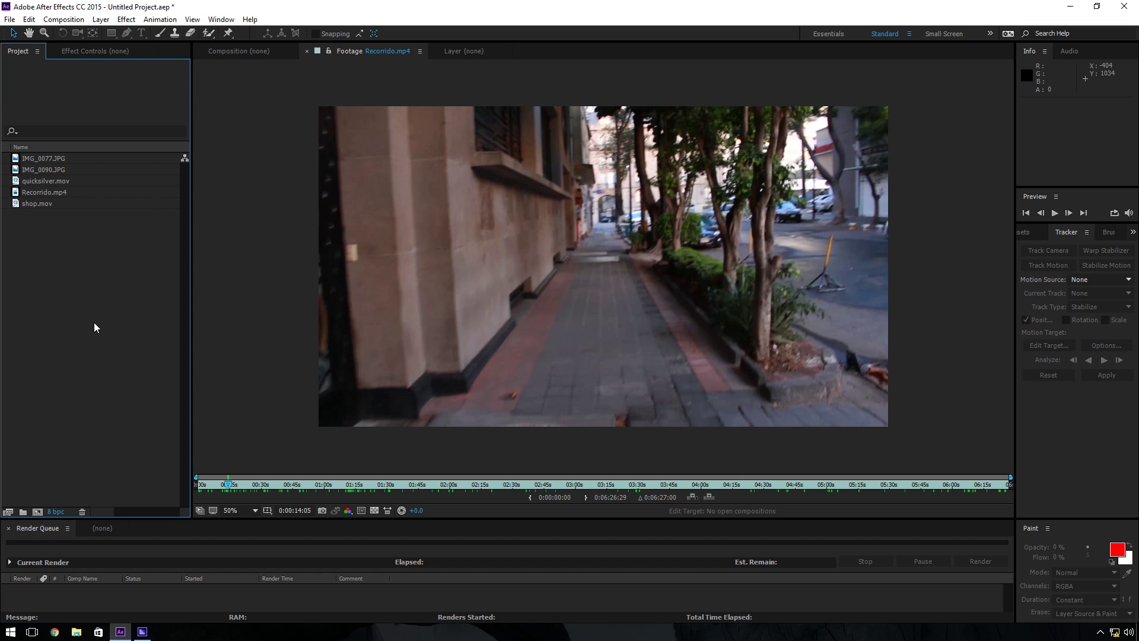
click(60, 183)
drag(59, 183, 38, 511)
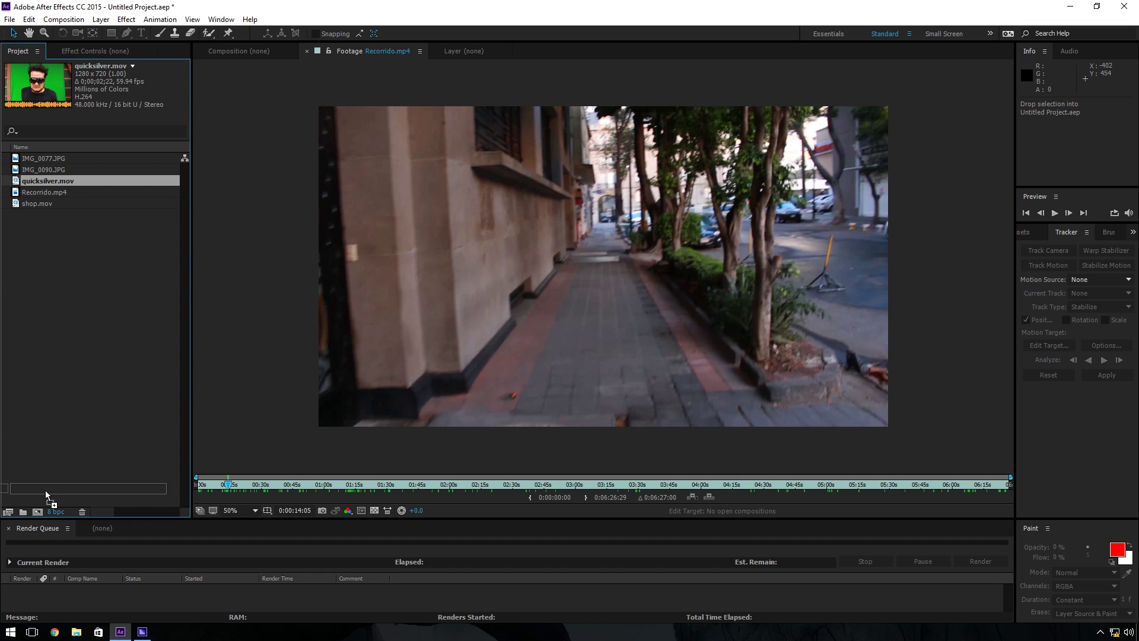
Step: Scrub the quicksilver composition's timeline to a frame shortly after the start
scroll(650, 268, up, 4)
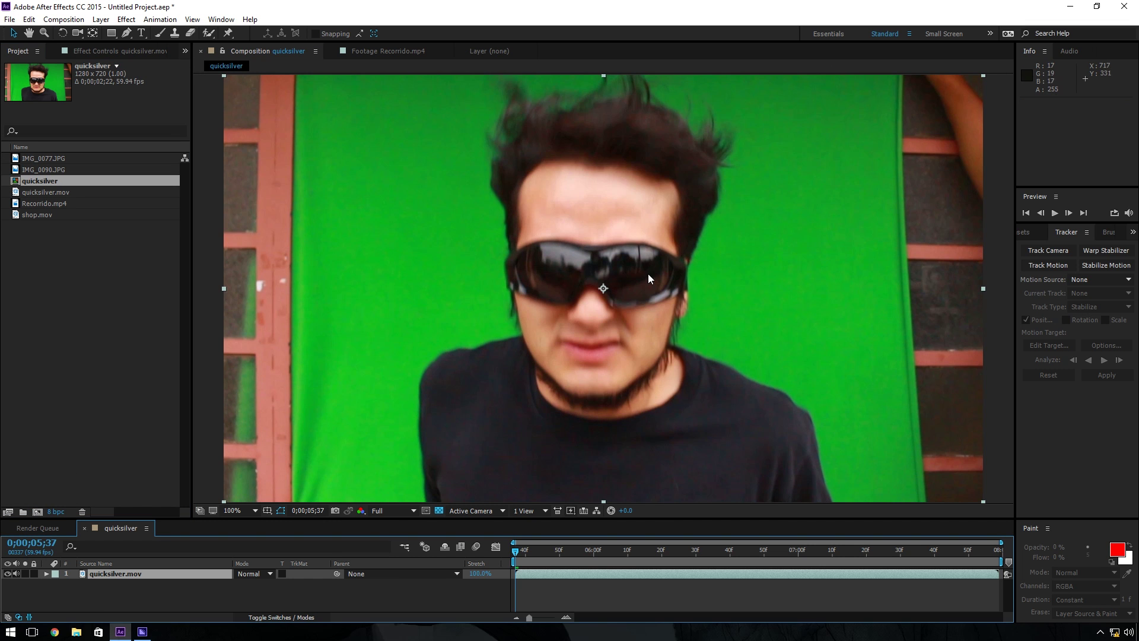
scroll(618, 204, down, 2)
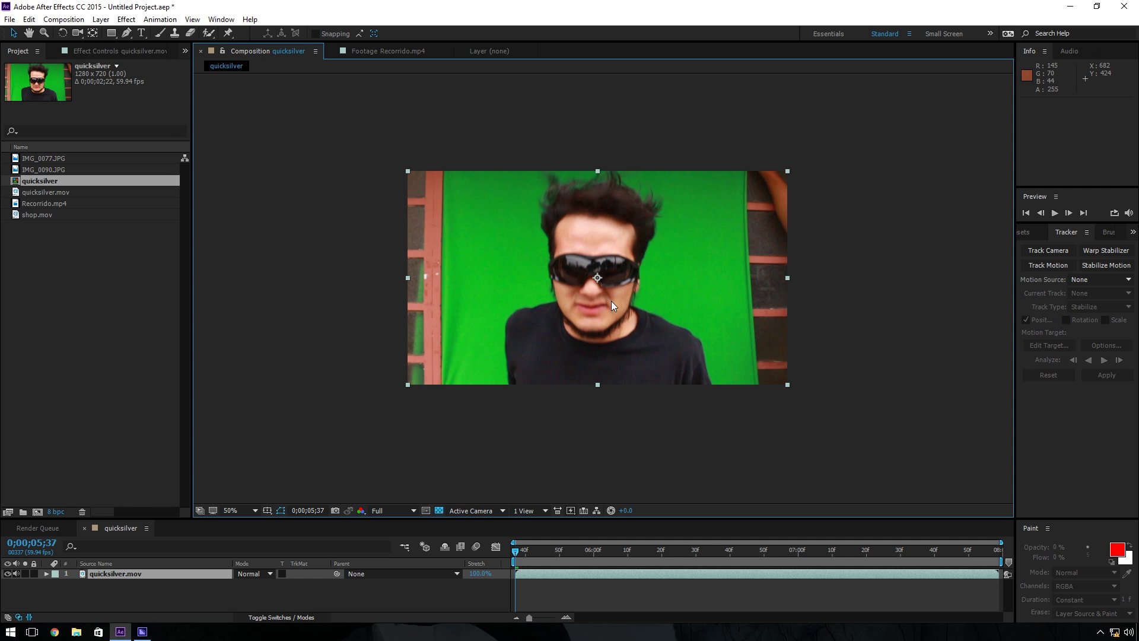
mouse_move(515, 555)
mouse_down()
mouse_move(629, 556)
mouse_move(418, 576)
mouse_up()
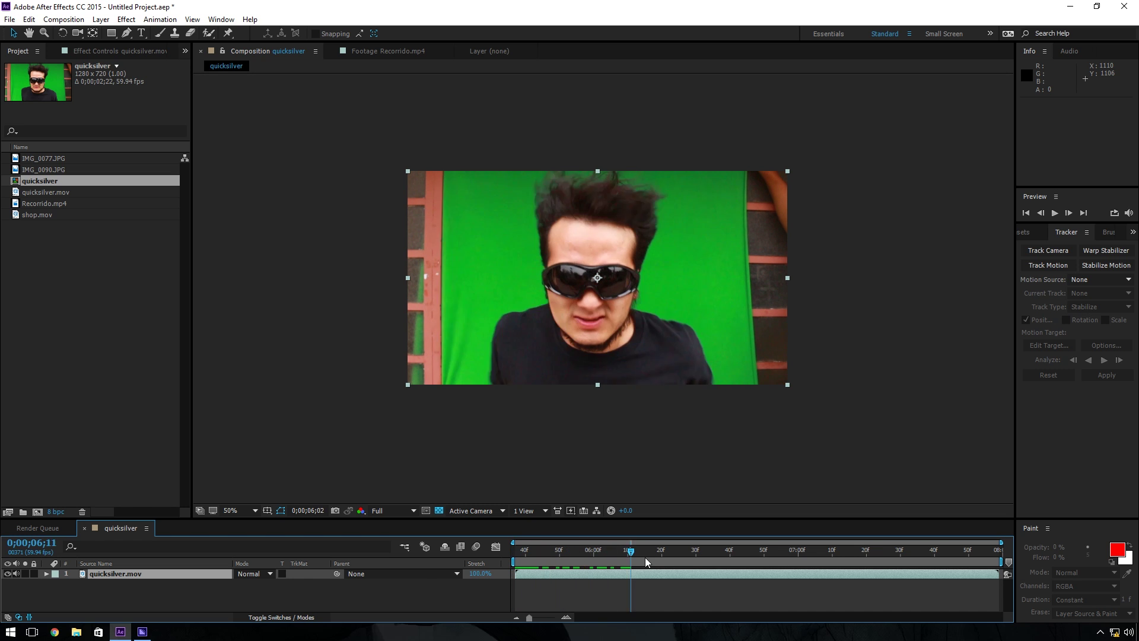
drag(515, 554, 580, 555)
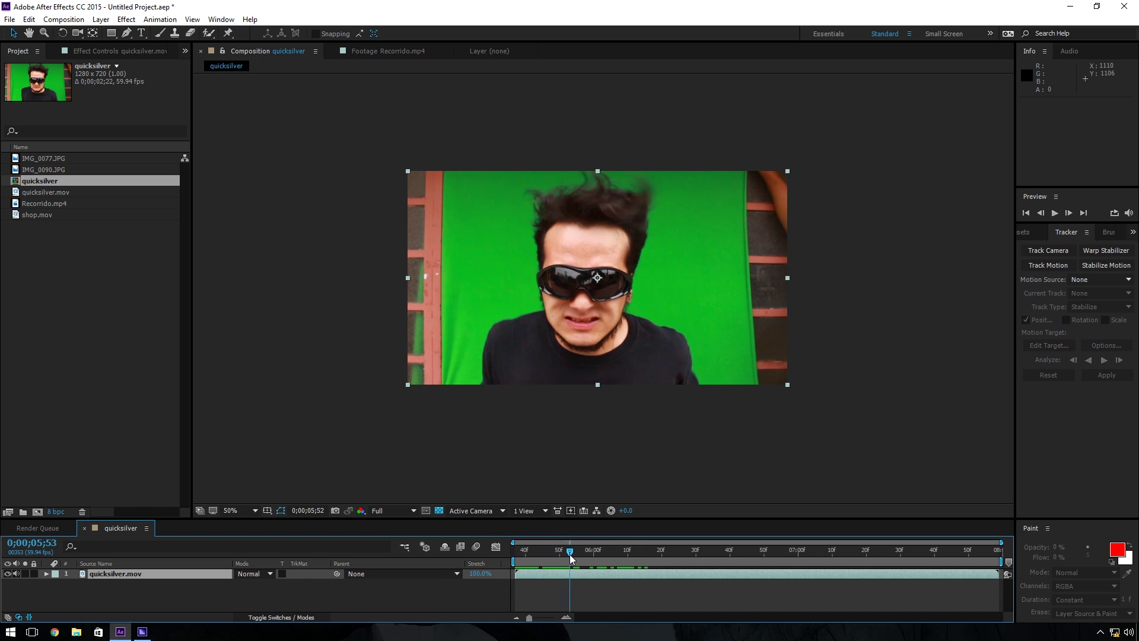
click(125, 36)
Step: Draw a closed mask around the green screen, cutting away the frame's left and right edges
click(455, 159)
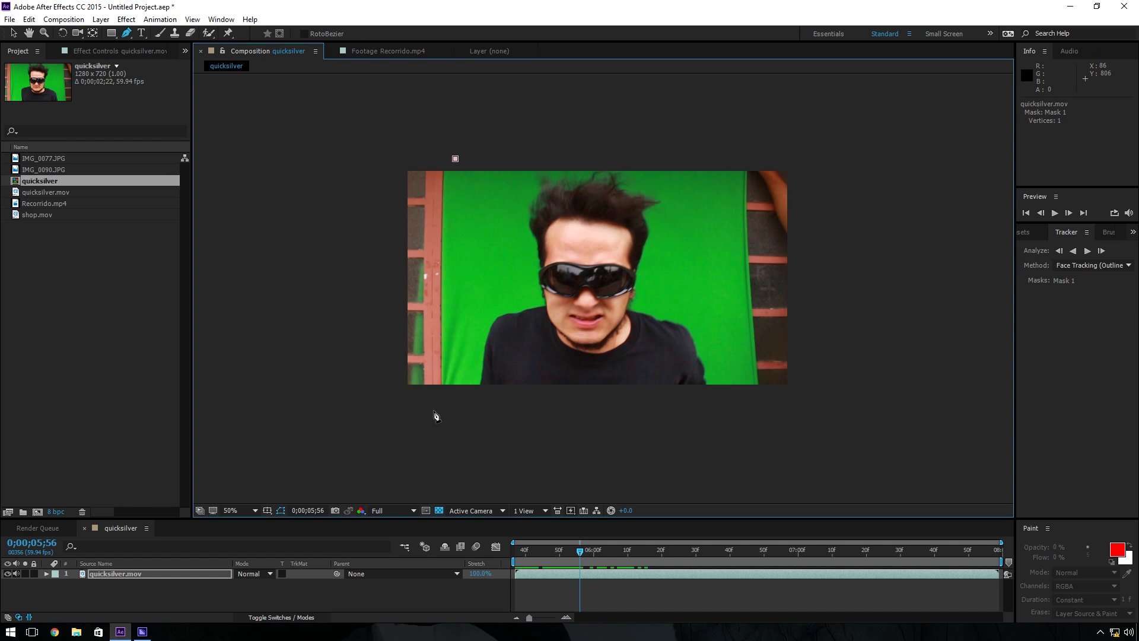
click(755, 409)
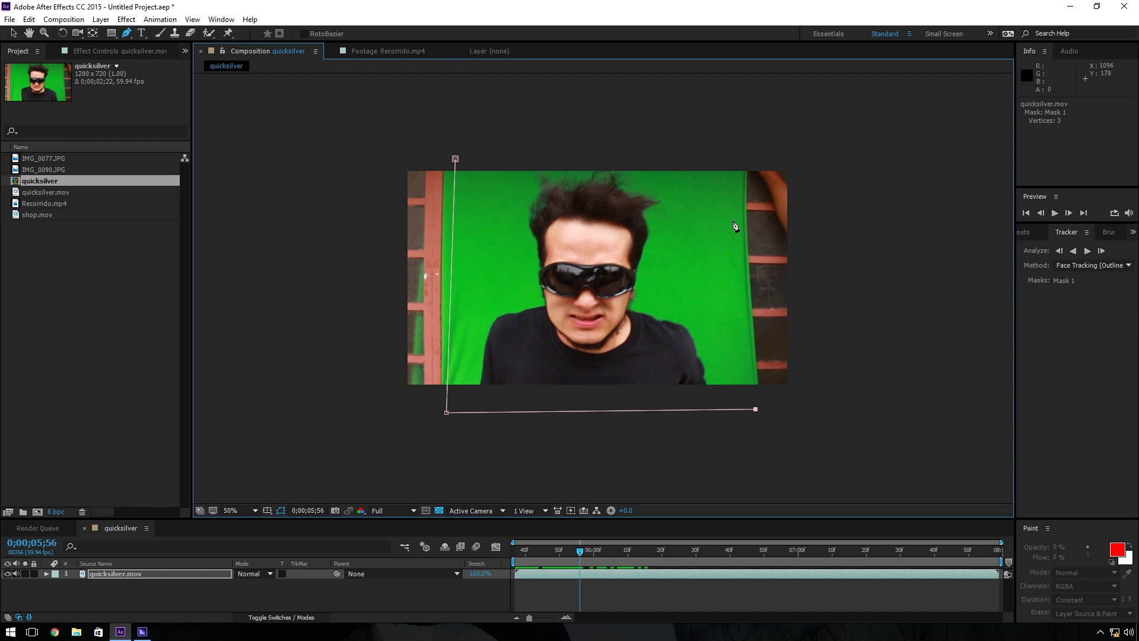
drag(737, 233, 737, 215)
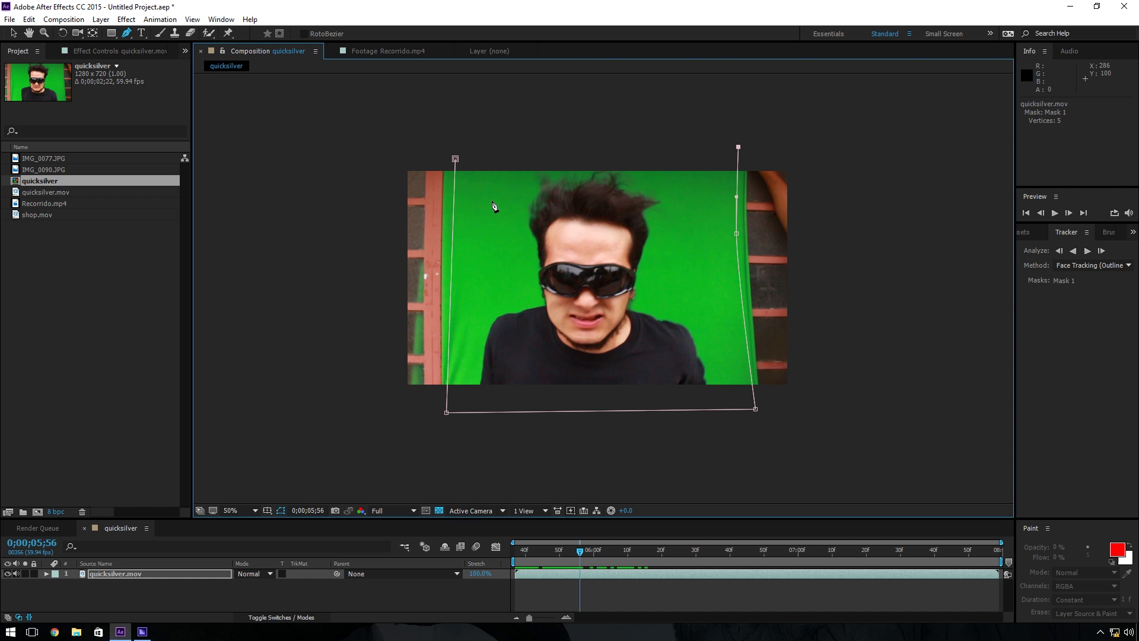
click(455, 159)
Step: Scrub through the clip to check the mask, then deselect the layer
drag(547, 538, 779, 545)
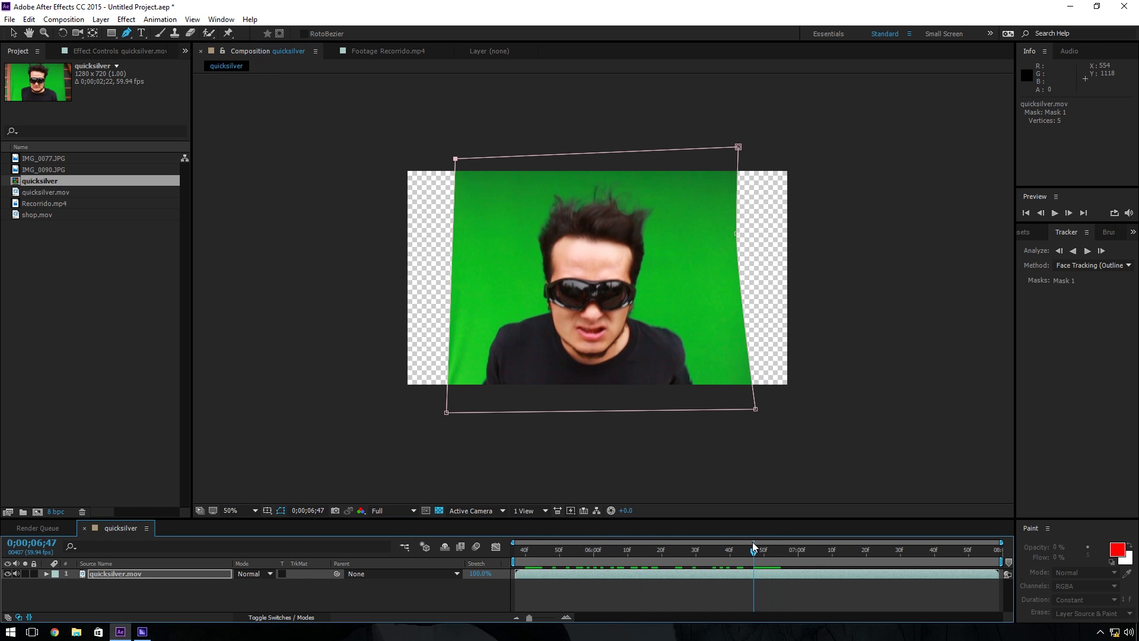
drag(779, 545, 890, 544)
drag(819, 540, 506, 568)
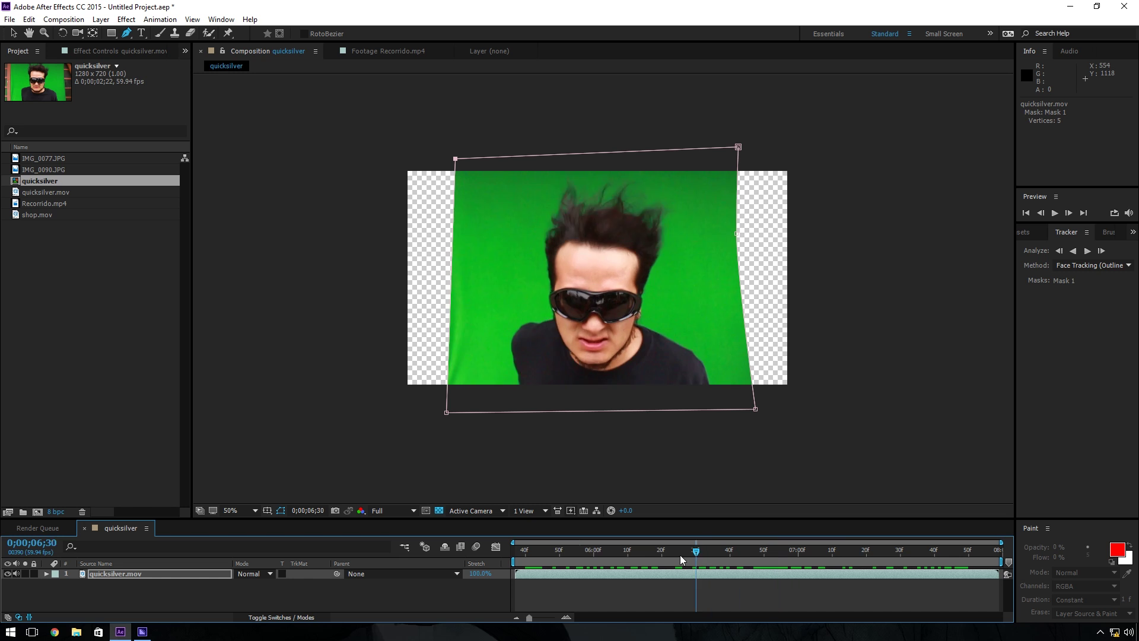
scroll(568, 275, up, 4)
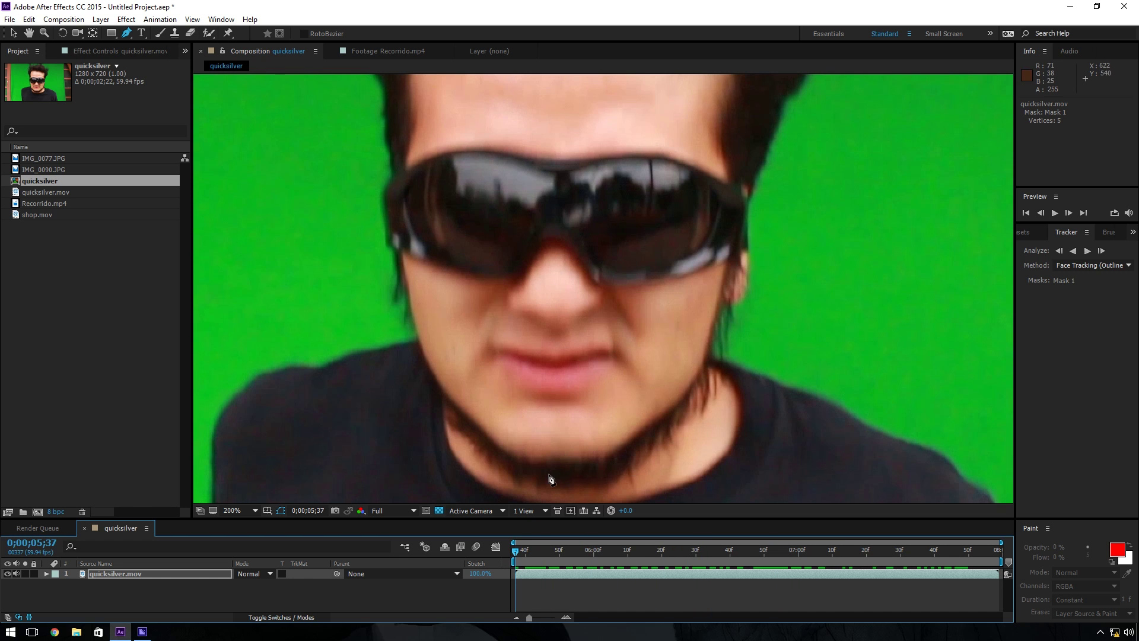
scroll(539, 345, down, 2)
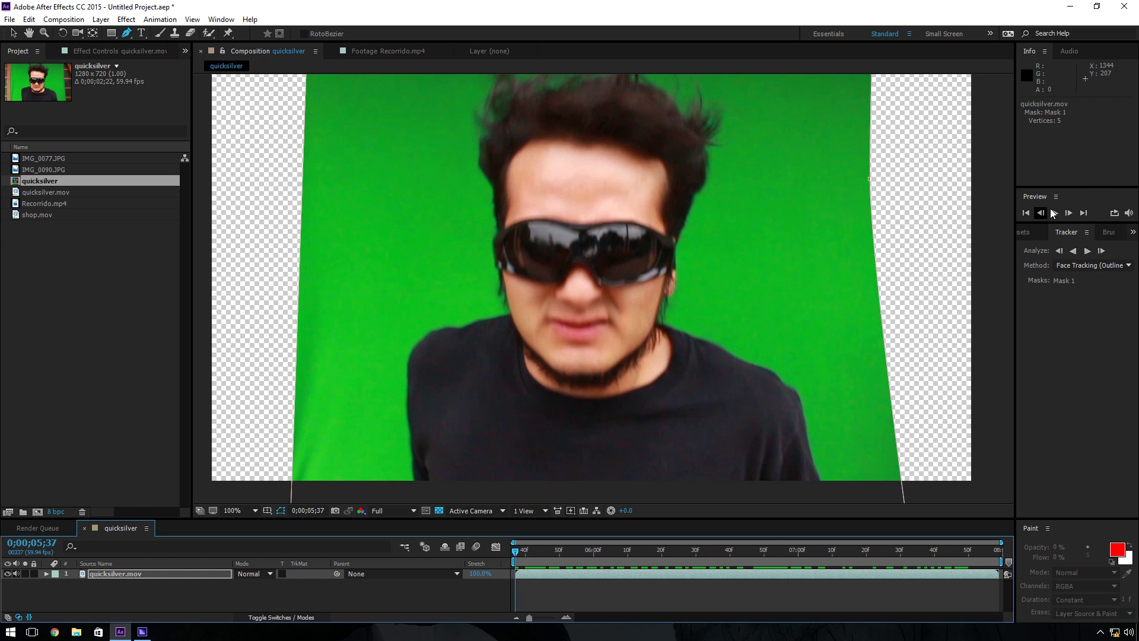
click(297, 583)
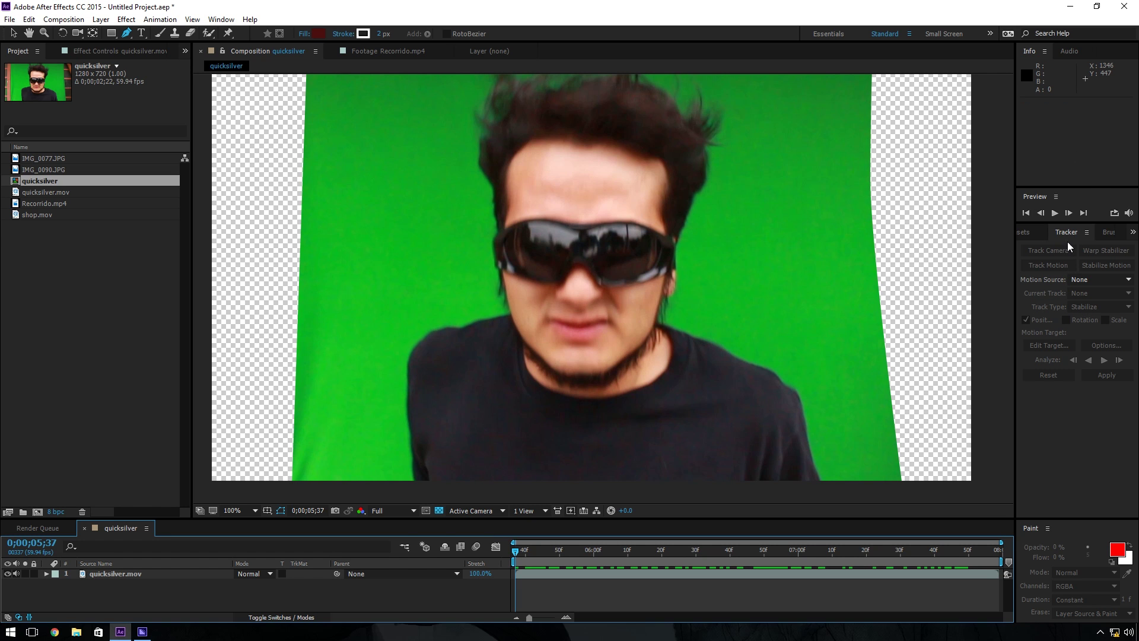
Step: Start Stabilize Motion on quicksilver.mov and fit Track Point 1 on the goggles' bridge
click(210, 19)
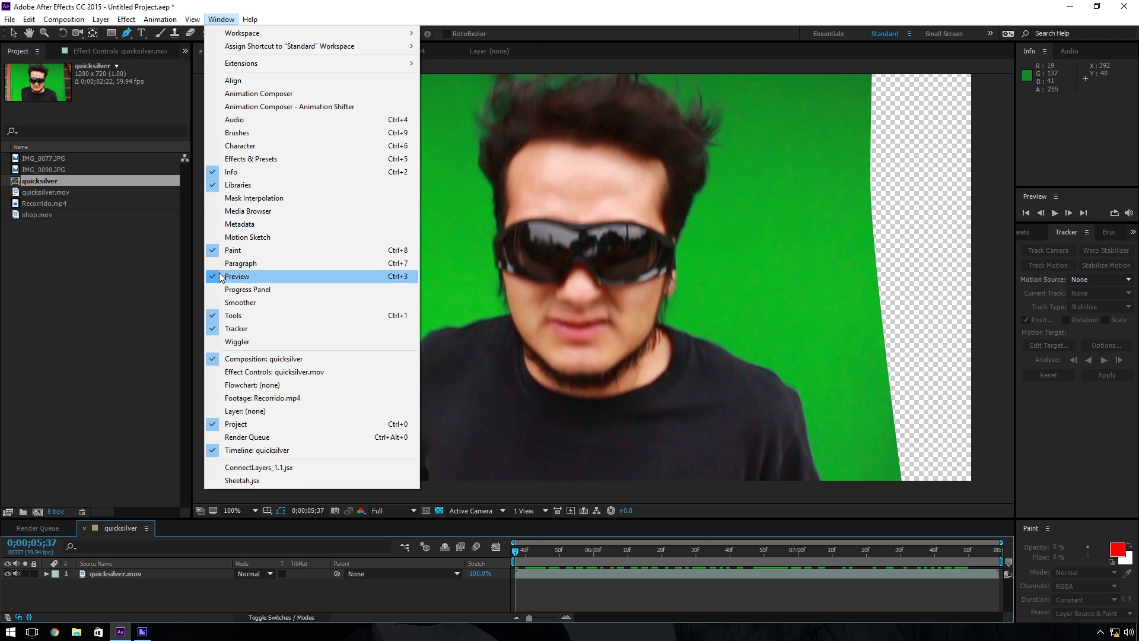
click(1063, 234)
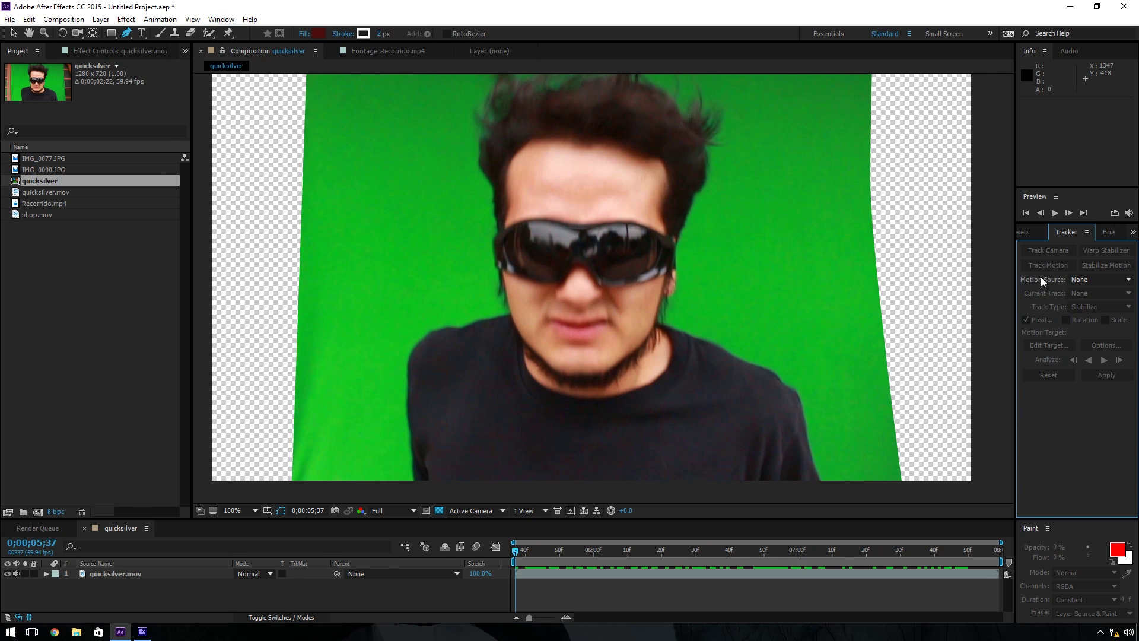
click(104, 575)
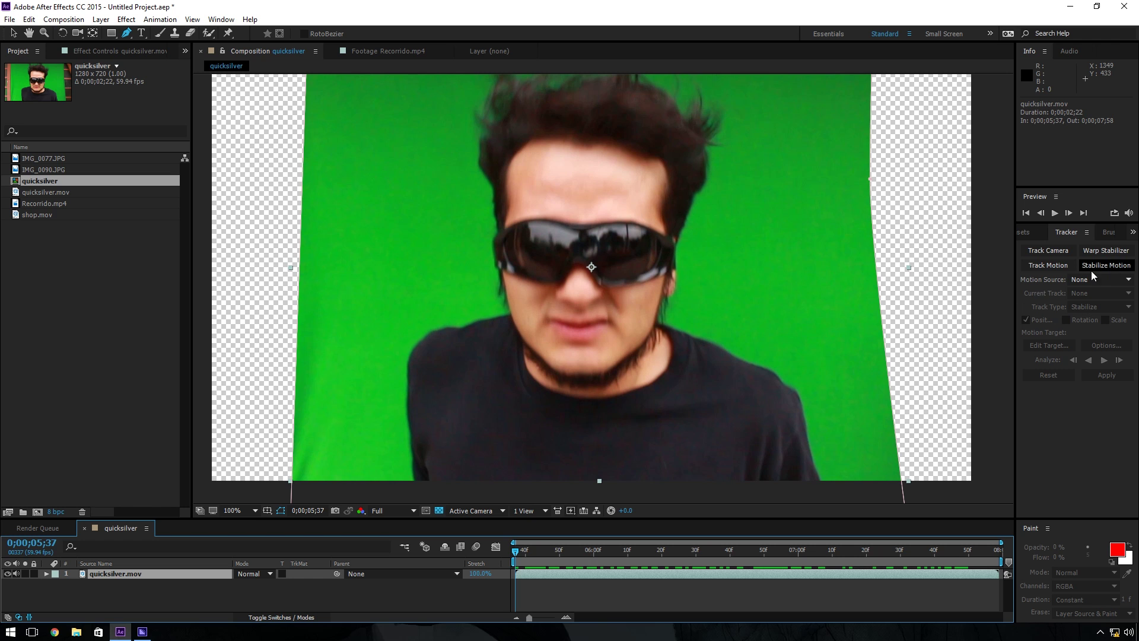
click(1105, 266)
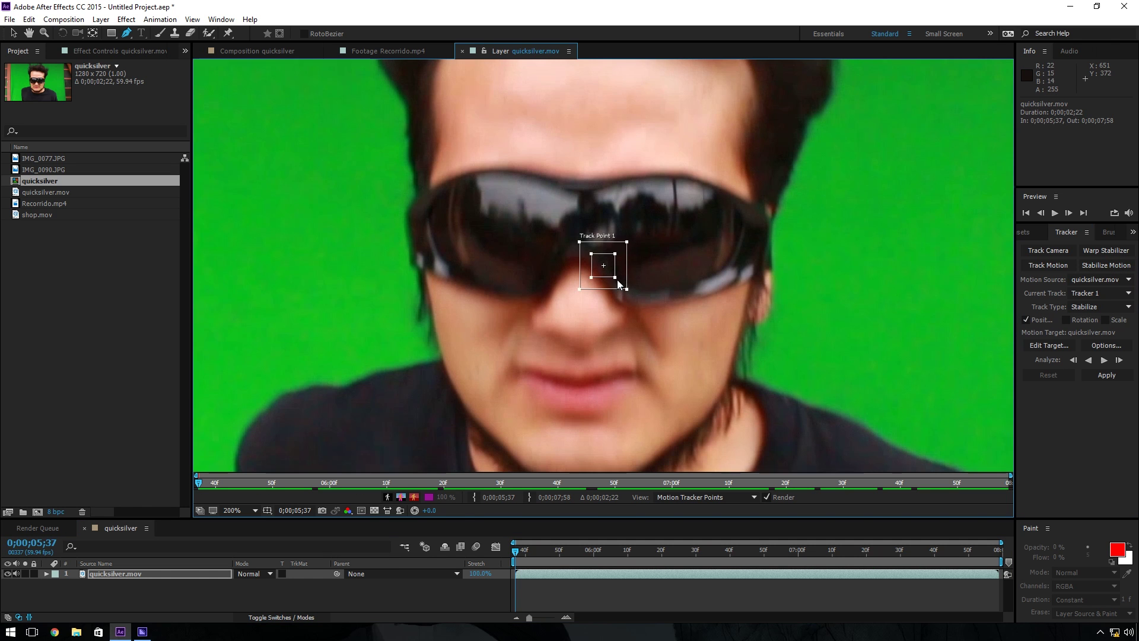
key(period)
key(period)
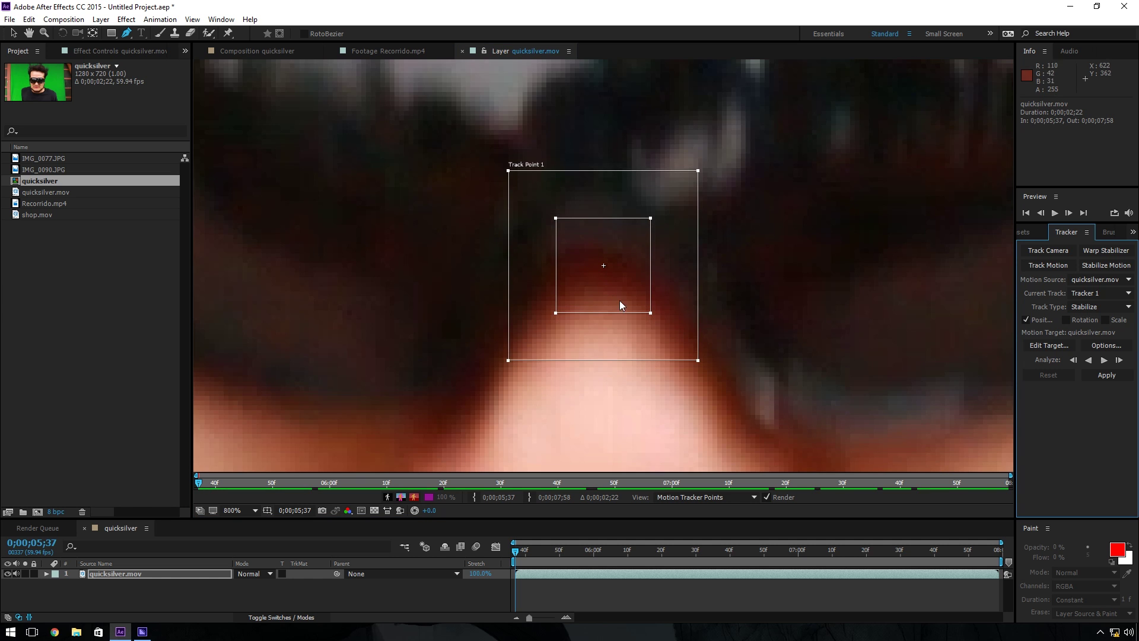
mouse_move(651, 315)
mouse_down()
mouse_move(742, 389)
mouse_move(672, 322)
mouse_up()
key(comma)
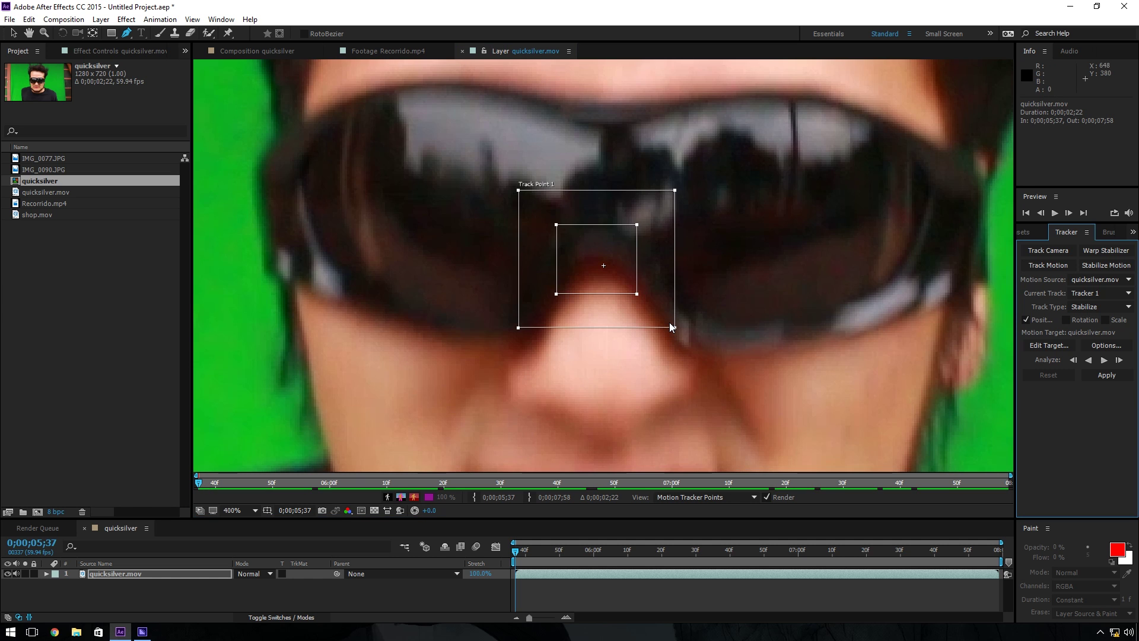
key(comma)
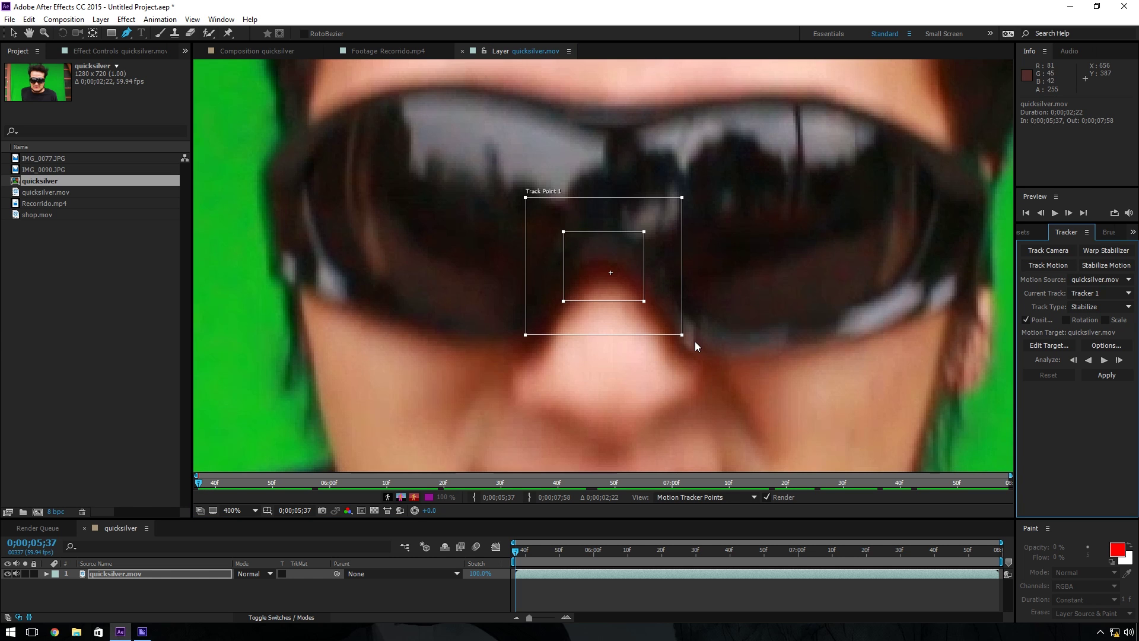
Step: Analyze the track forward and apply it to the layer in both X and Y
scroll(695, 361, down, 1)
scroll(695, 360, down, 1)
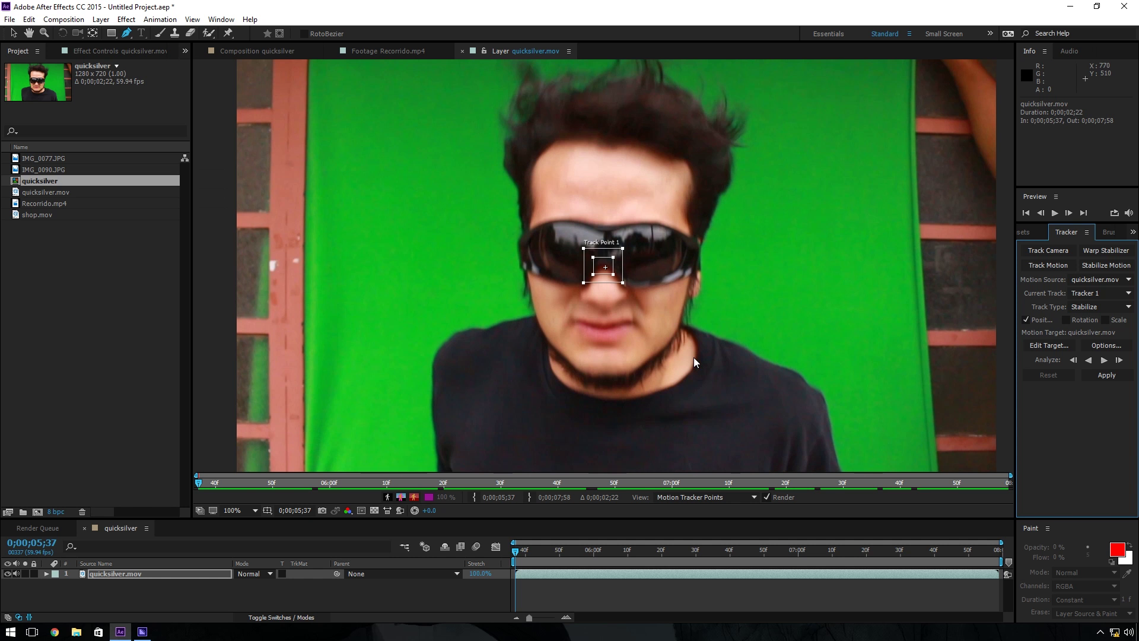
click(1104, 359)
scroll(727, 285, up, 1)
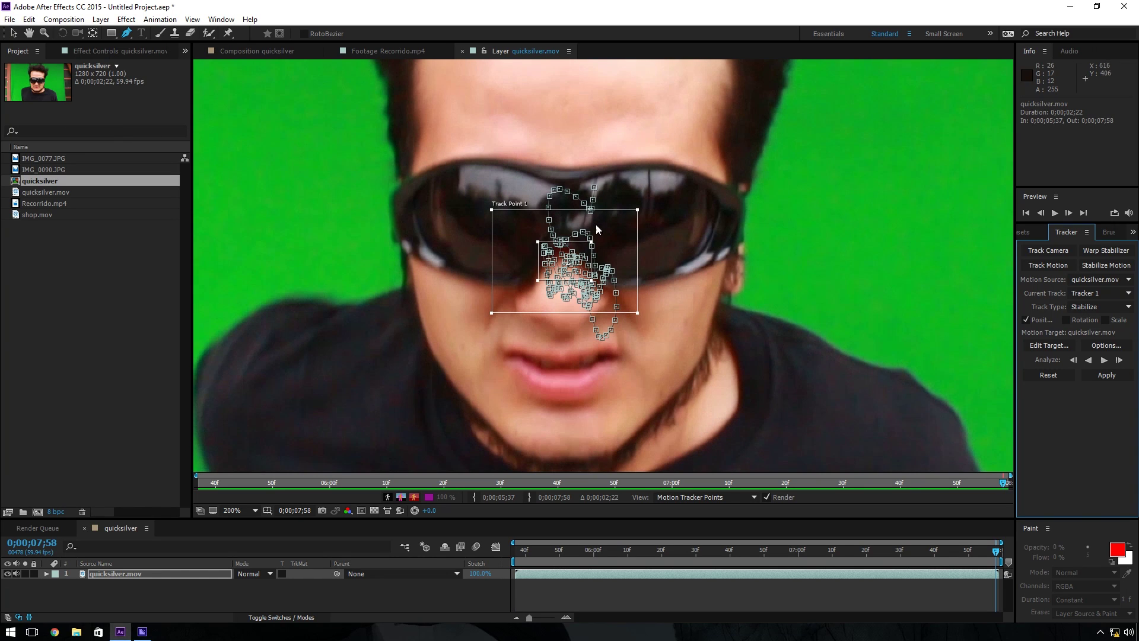
click(1107, 375)
drag(1108, 191, 445, 166)
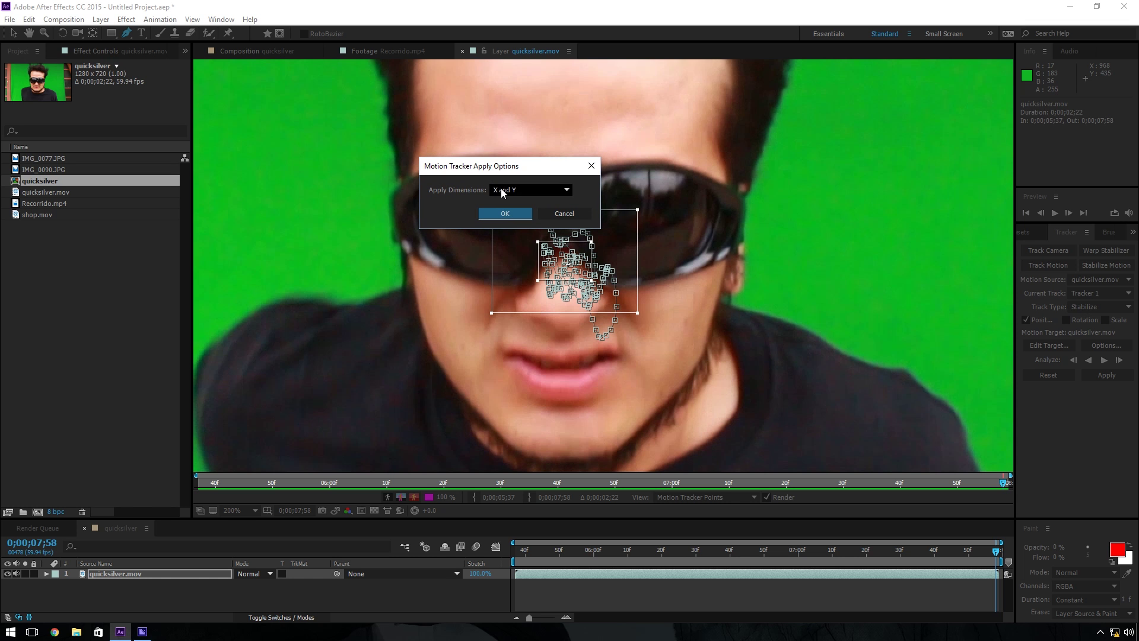
click(505, 213)
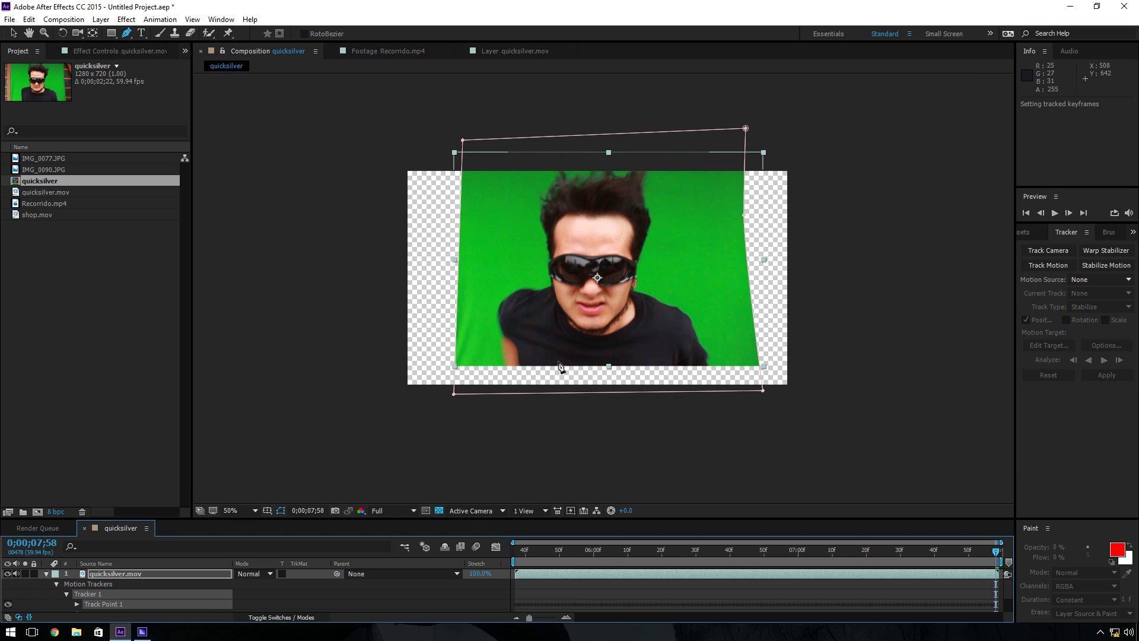
Step: Return to the first frame and duplicate the stabilized quicksilver layer
key(comma)
key(comma)
key(comma)
key(period)
key(period)
key(Home)
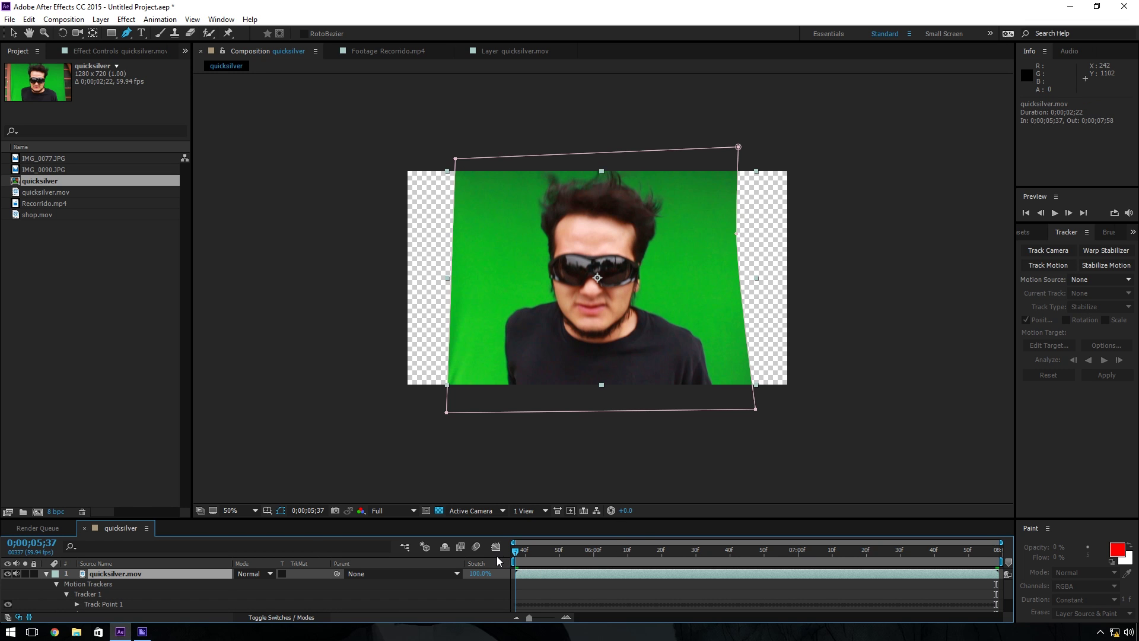
key(ctrl+d)
Step: Shrink the two quicksilver copies and place them in the left and right halves
key(v)
drag(669, 290, 536, 283)
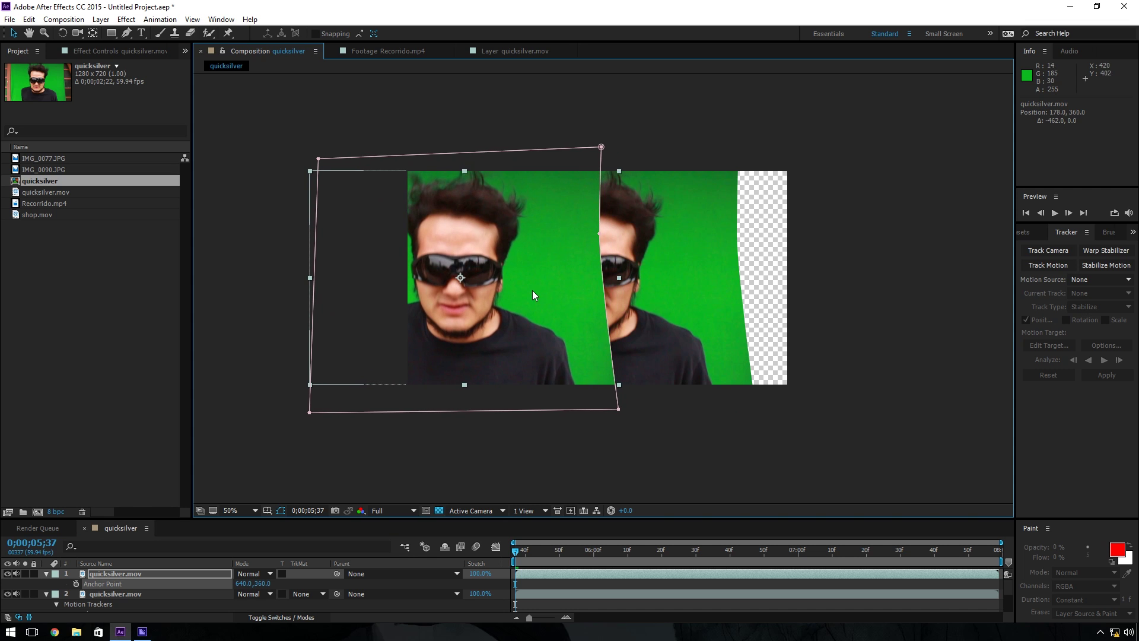
drag(314, 171, 354, 214)
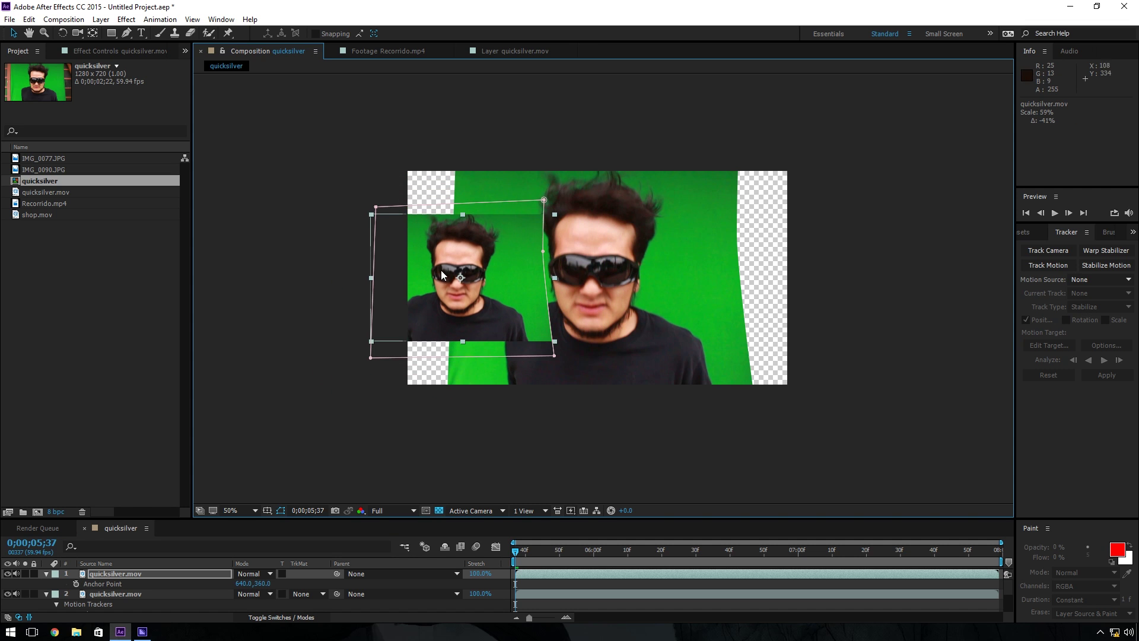
drag(478, 277, 512, 280)
click(670, 286)
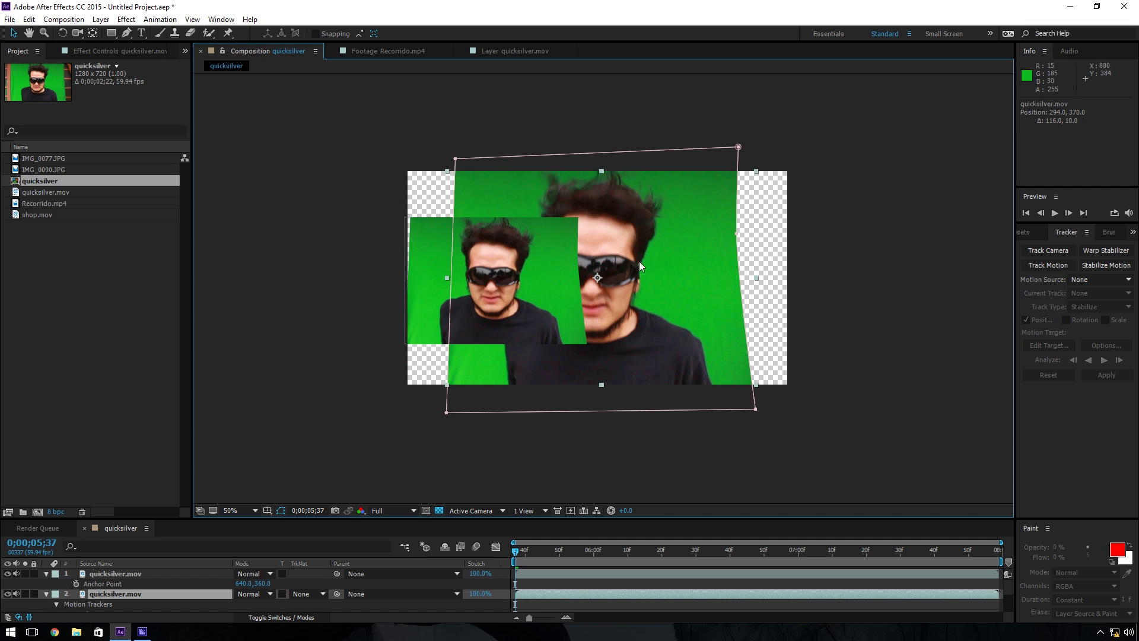
drag(448, 155, 499, 226)
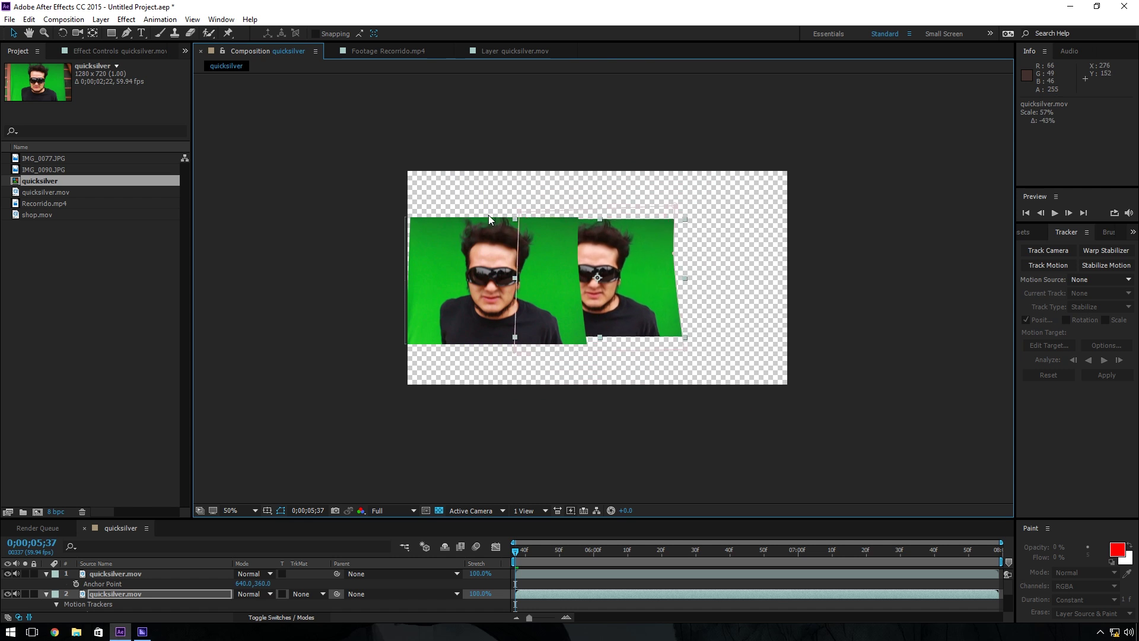
drag(623, 280, 717, 286)
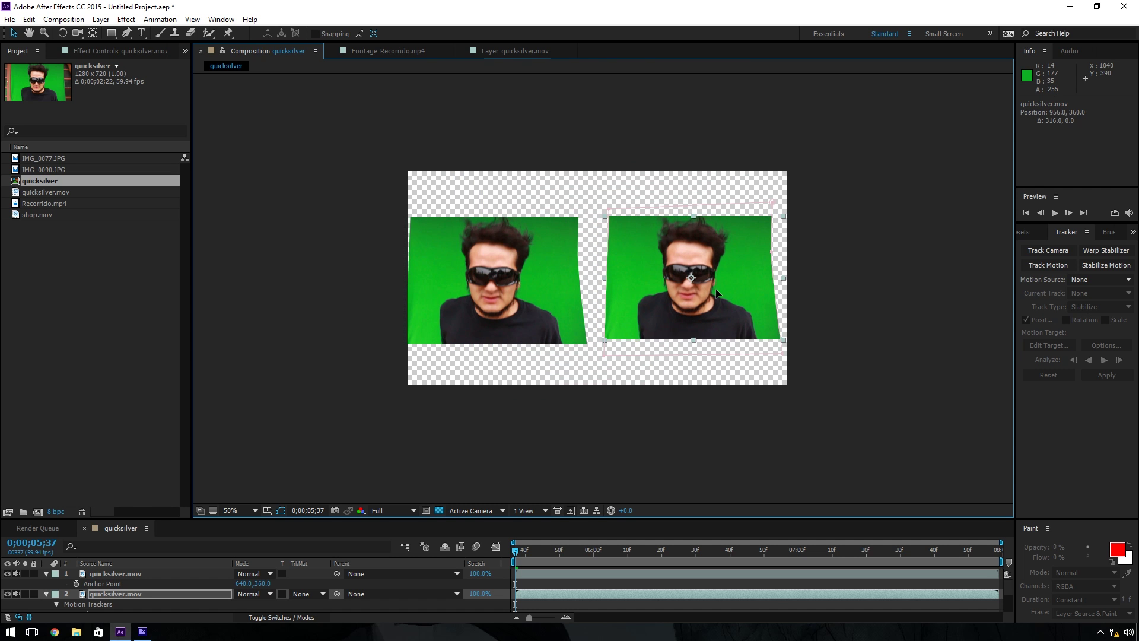
Step: Zoom the viewer to 100% and play both copies to compare the stabilization
key(slash)
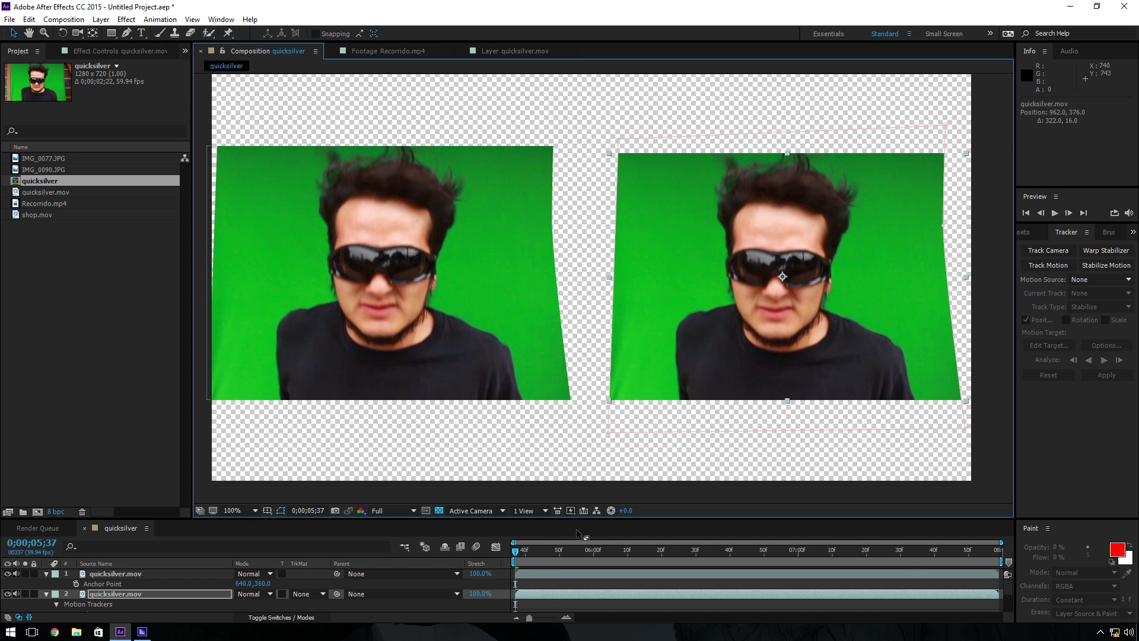
key(space)
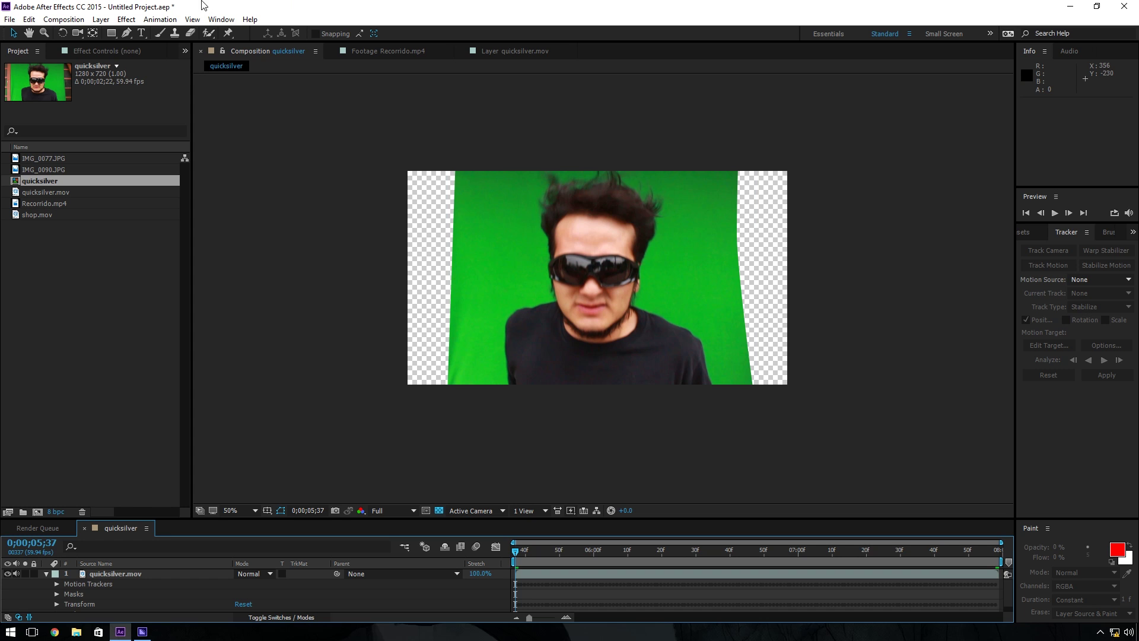
click(127, 19)
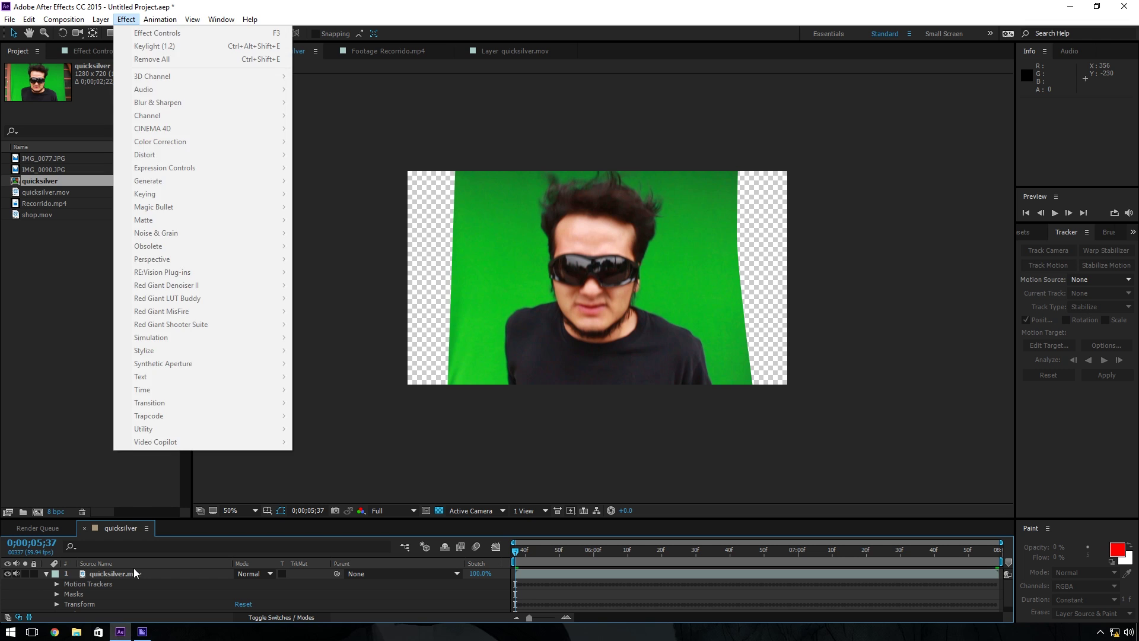
Step: Apply Keylight 1.2 to quicksilver.mov and sample the green backdrop as Screen Colour
click(133, 572)
click(127, 19)
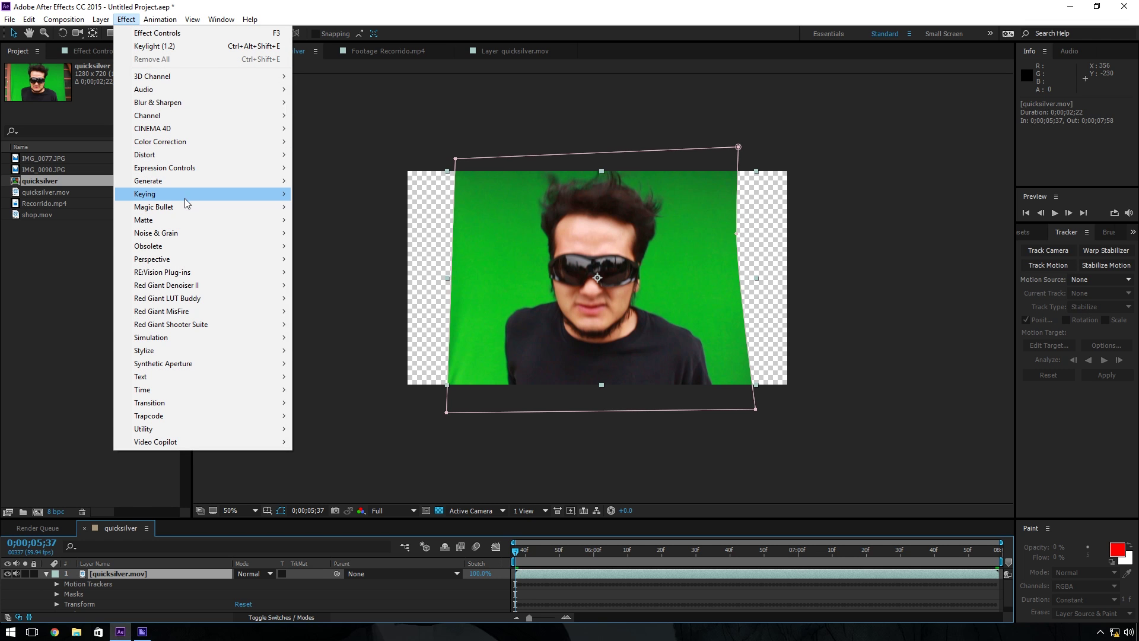
mouse_move(184, 197)
click(376, 298)
key(slash)
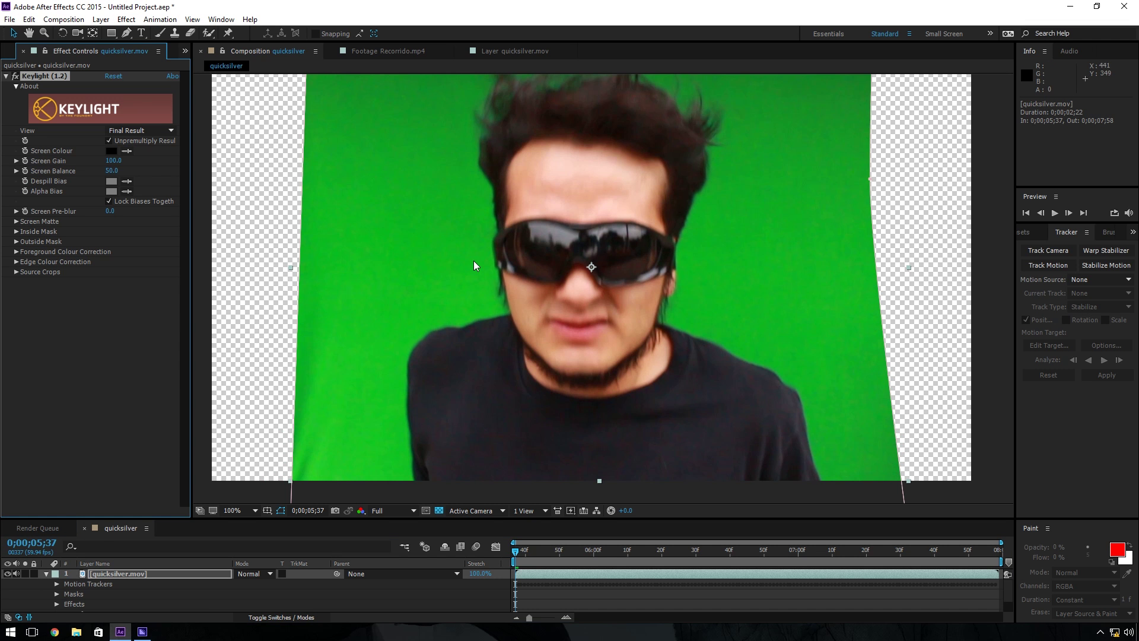
click(127, 151)
click(479, 212)
key(comma)
key(comma)
Step: View the Combined Matte and adjust the screen colour to a darker green
click(156, 130)
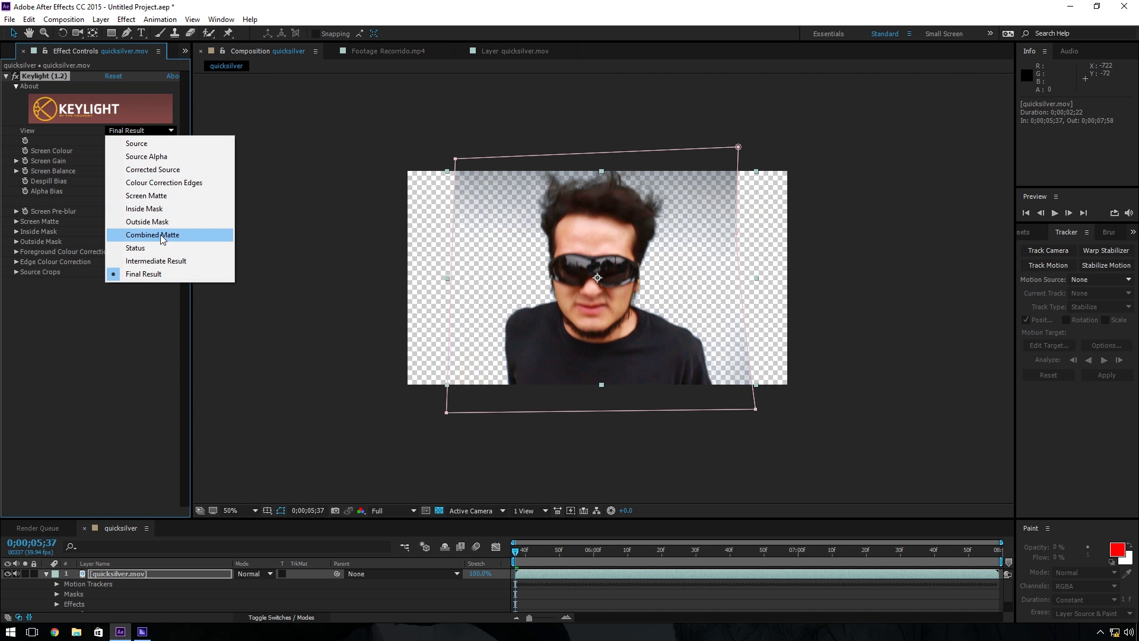
click(153, 234)
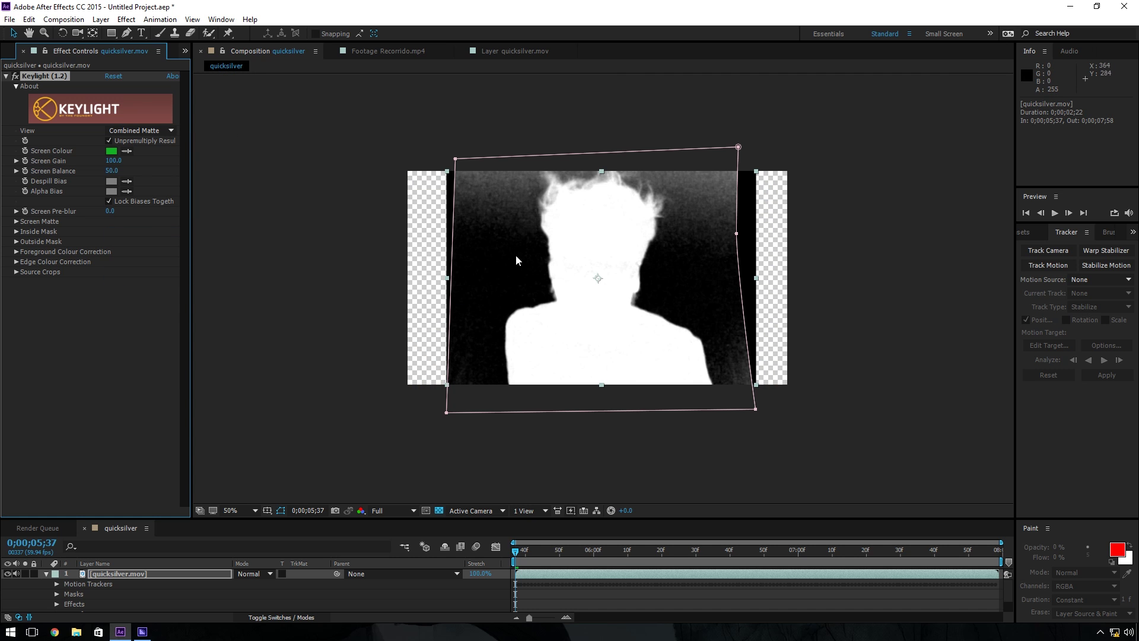
click(111, 151)
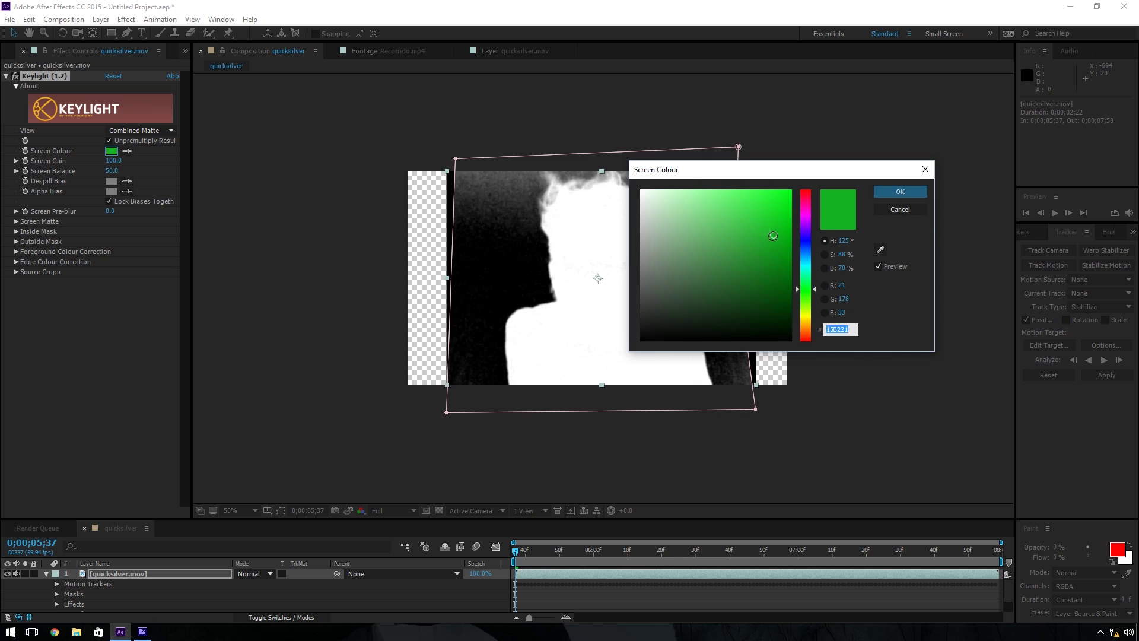
drag(769, 235, 752, 252)
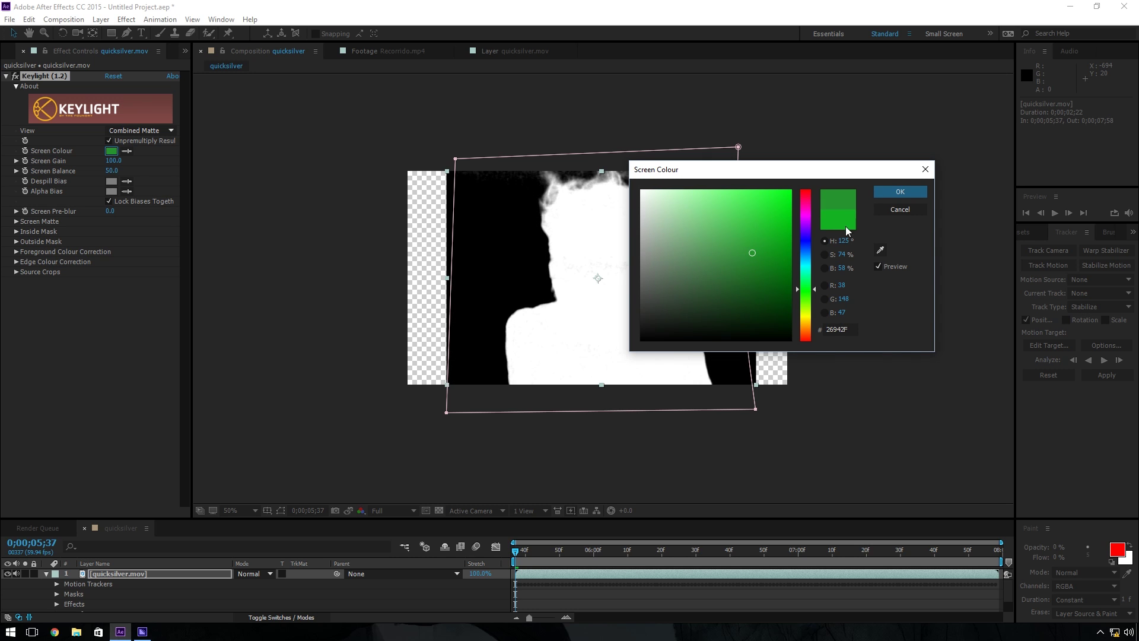
click(900, 191)
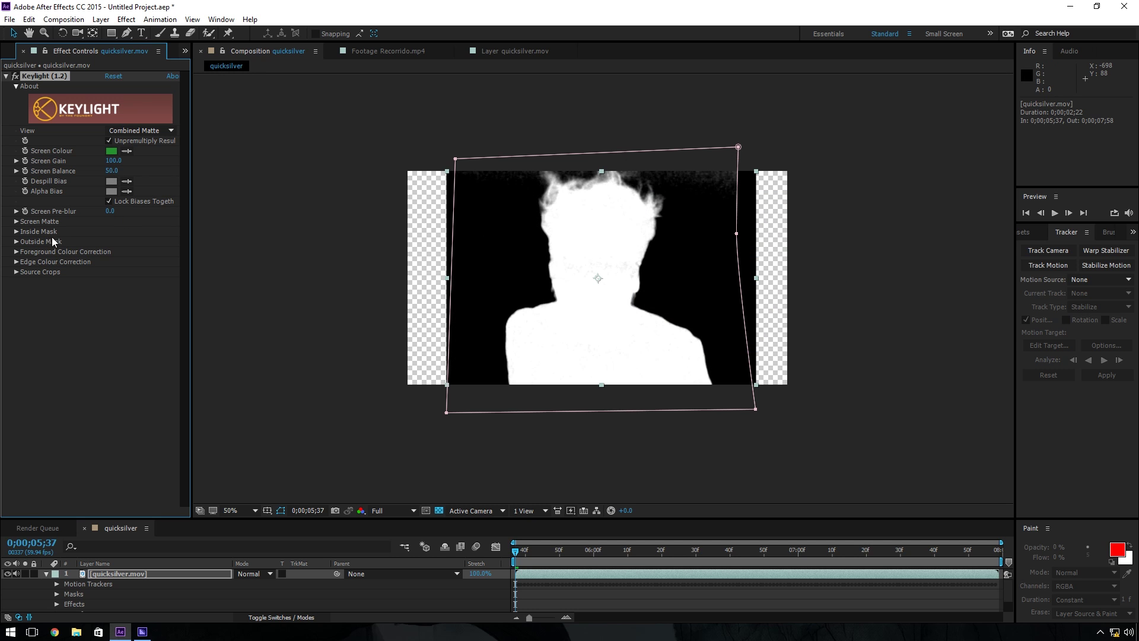
Step: In Screen Matte, raise Clip Black to 12 and lower Clip White to 88
click(18, 223)
drag(111, 233, 117, 230)
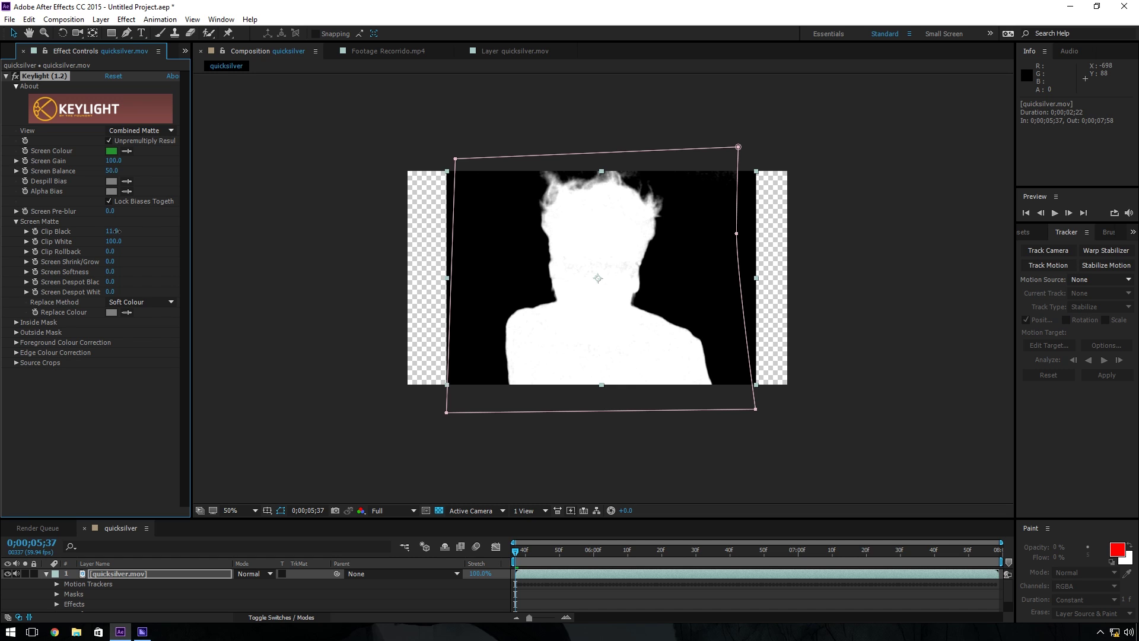
drag(112, 241, 109, 241)
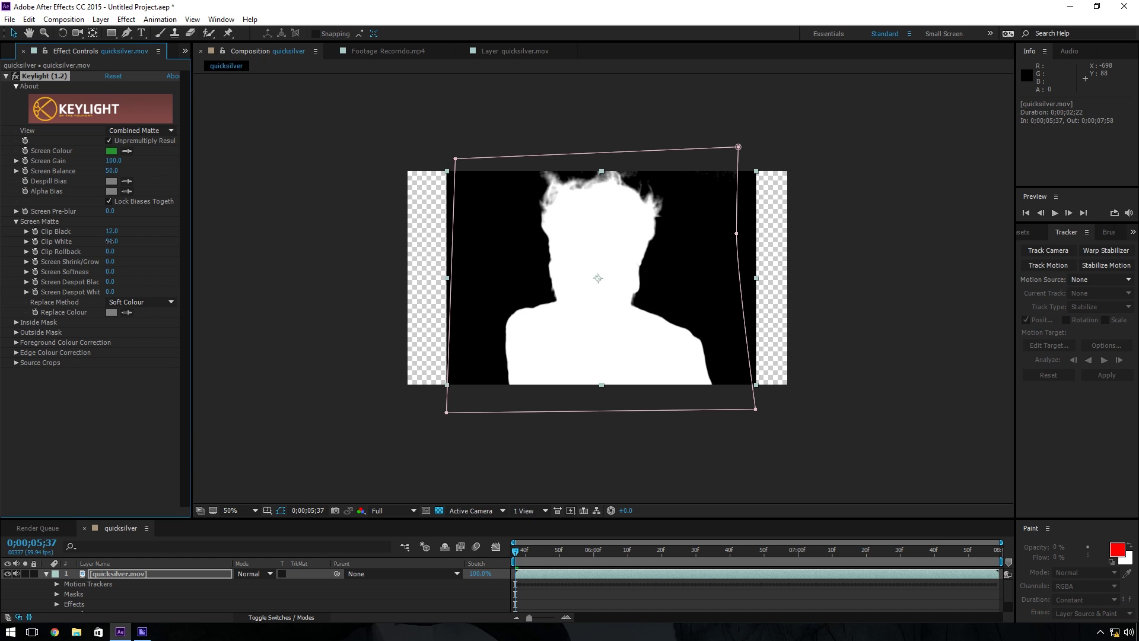
click(139, 301)
click(137, 355)
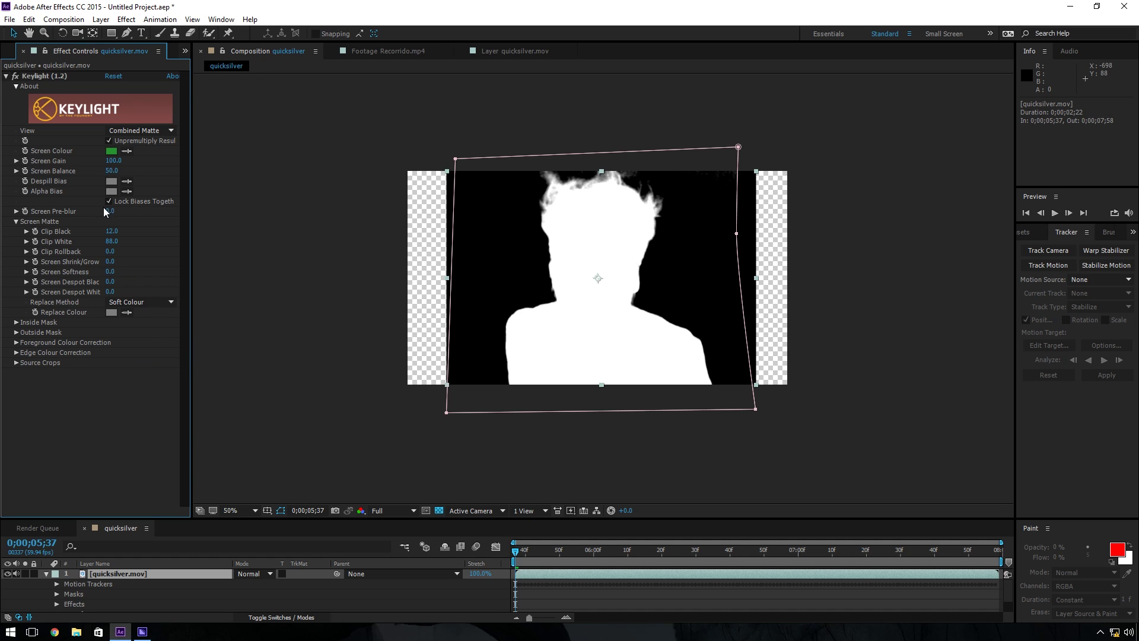
Step: Switch Keylight's view to Final Result and zoom the viewer out to 25%
click(140, 130)
click(138, 275)
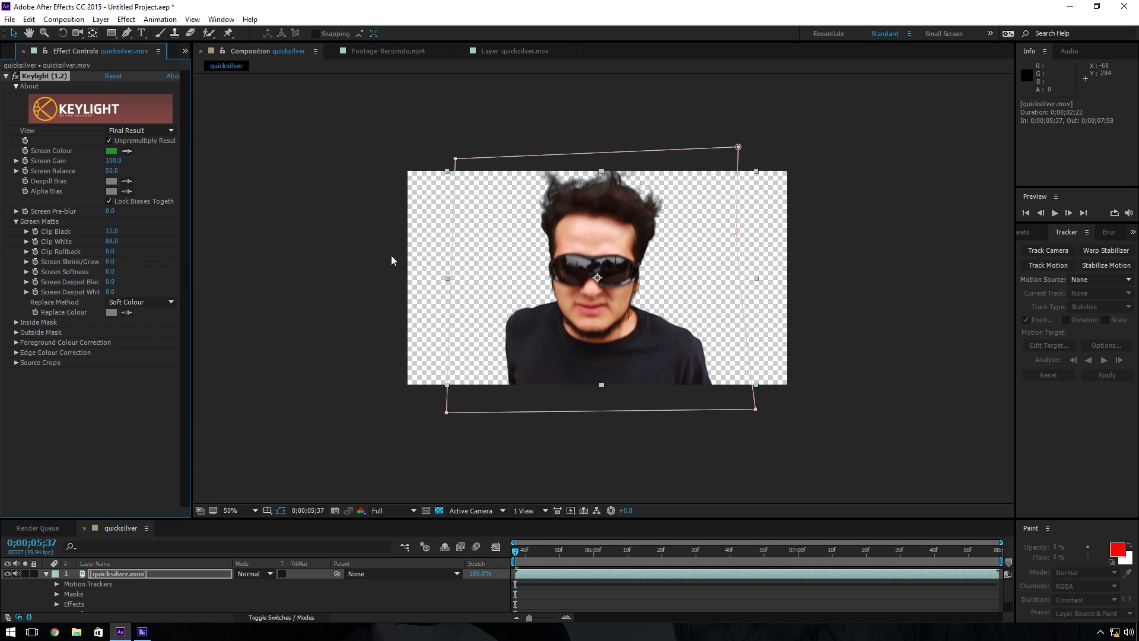
scroll(439, 232, up, 2)
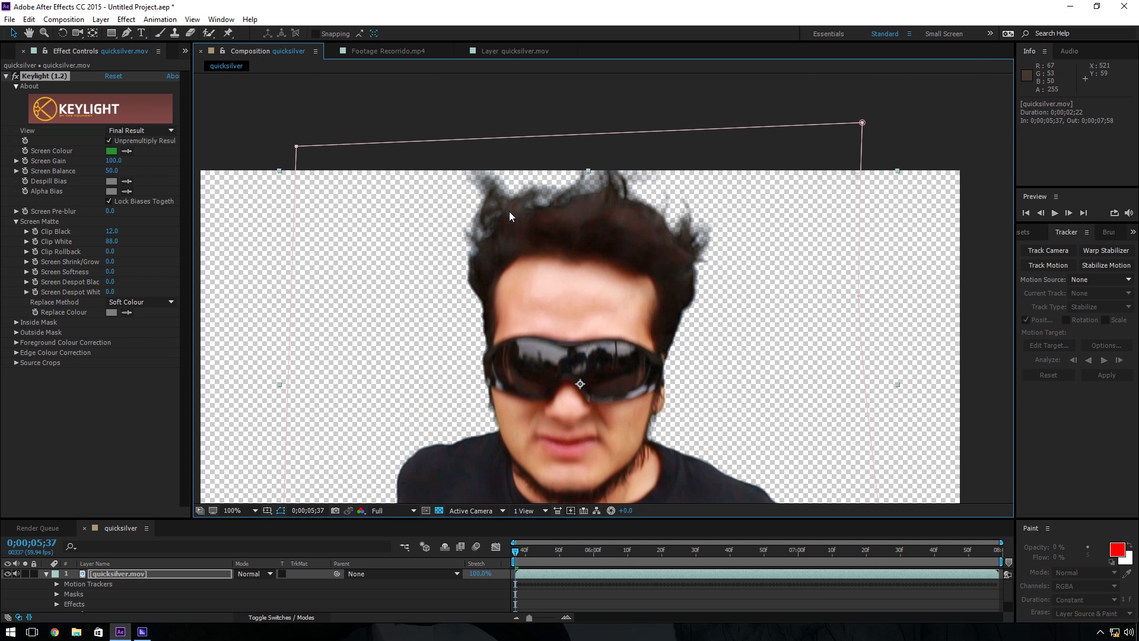
key(comma)
click(287, 331)
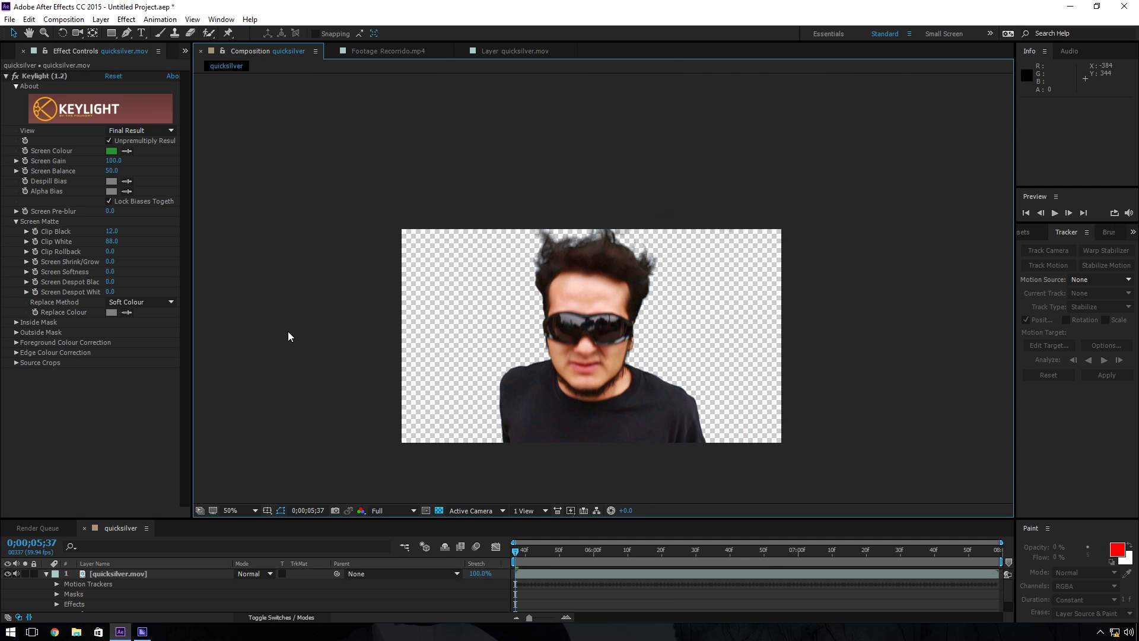
click(148, 573)
key(comma)
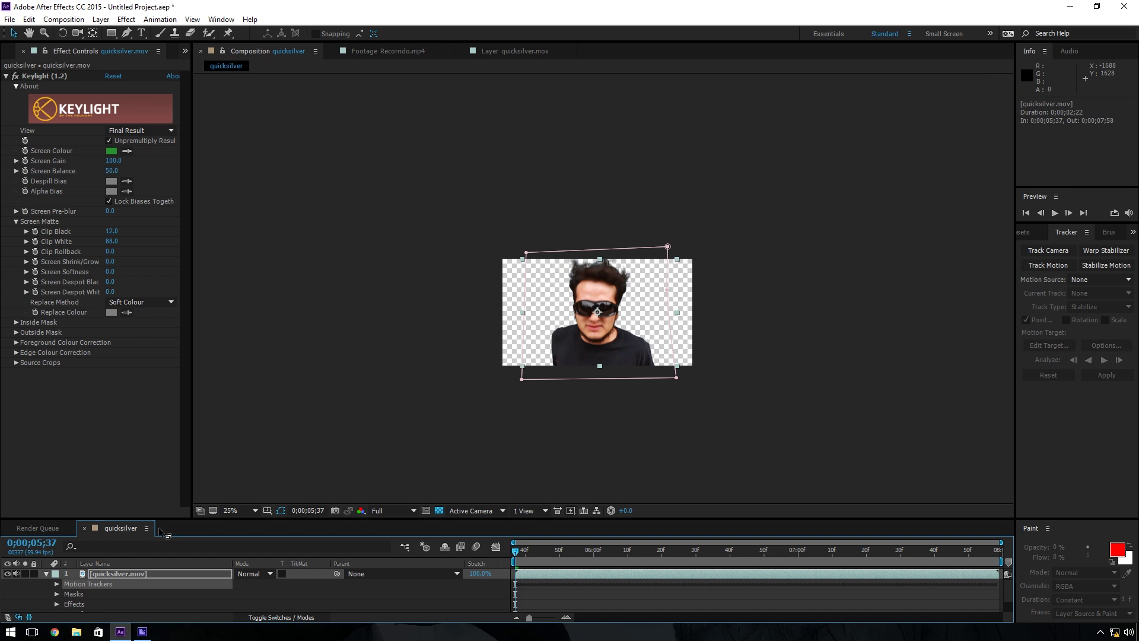
click(6, 54)
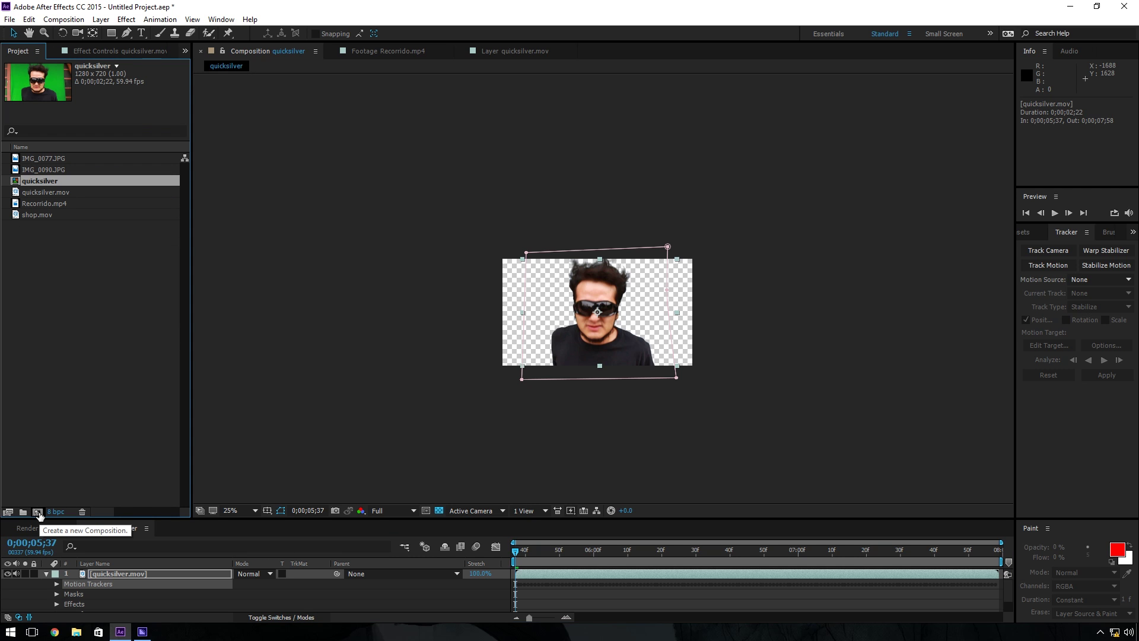
Step: Create a 1920×1080 composition named Quicksilver fast and add the quicksilver comp to it
click(38, 512)
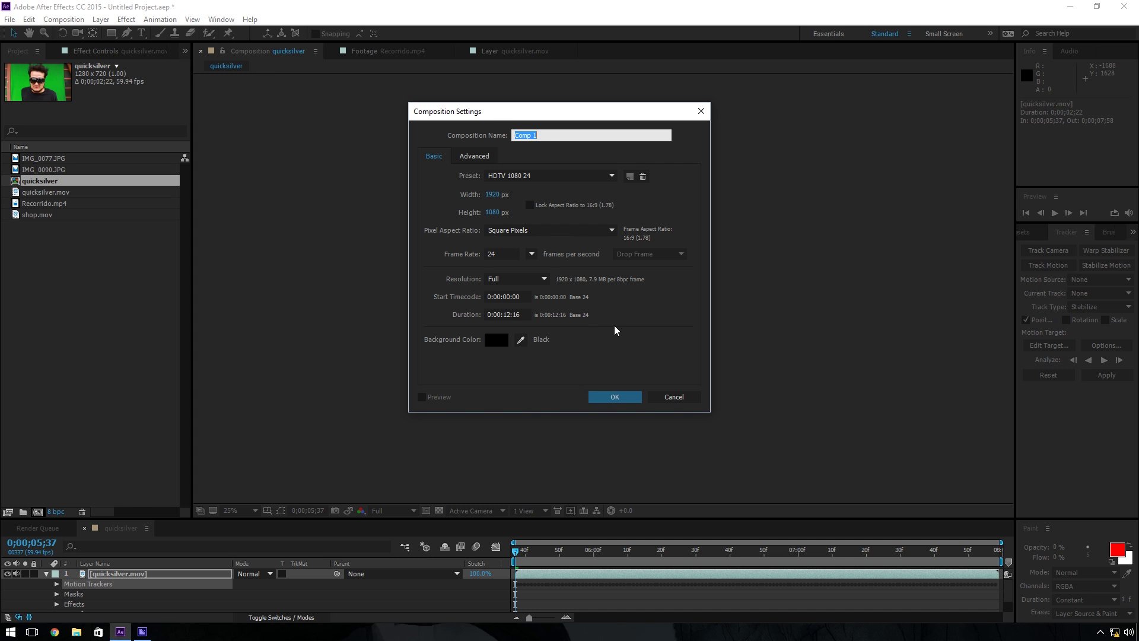
text(Q)
key(Return)
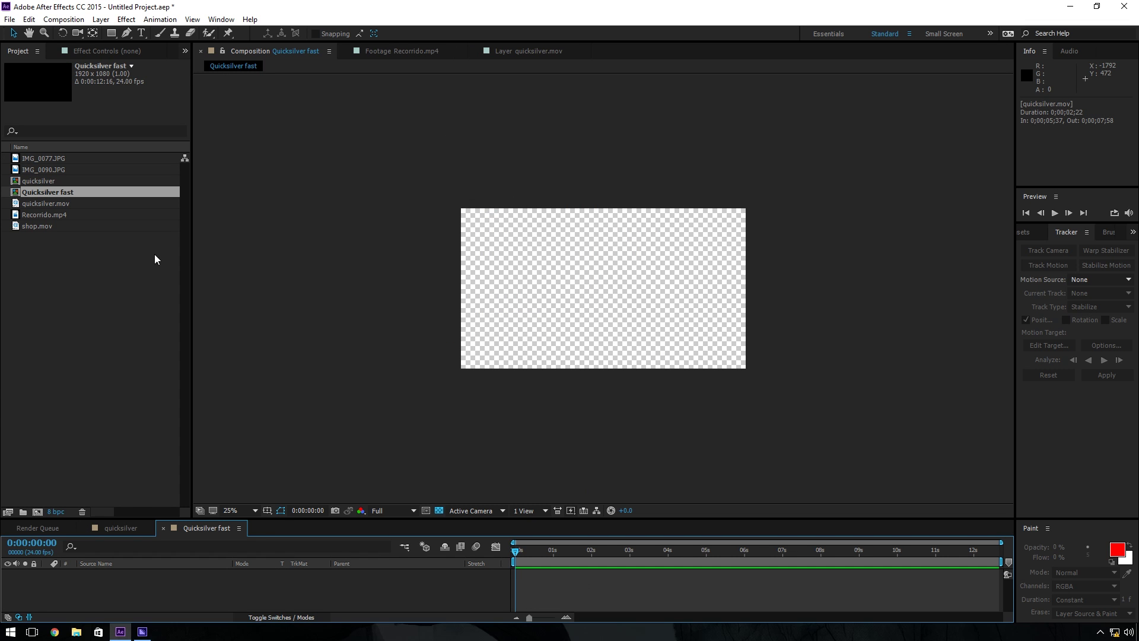
click(80, 306)
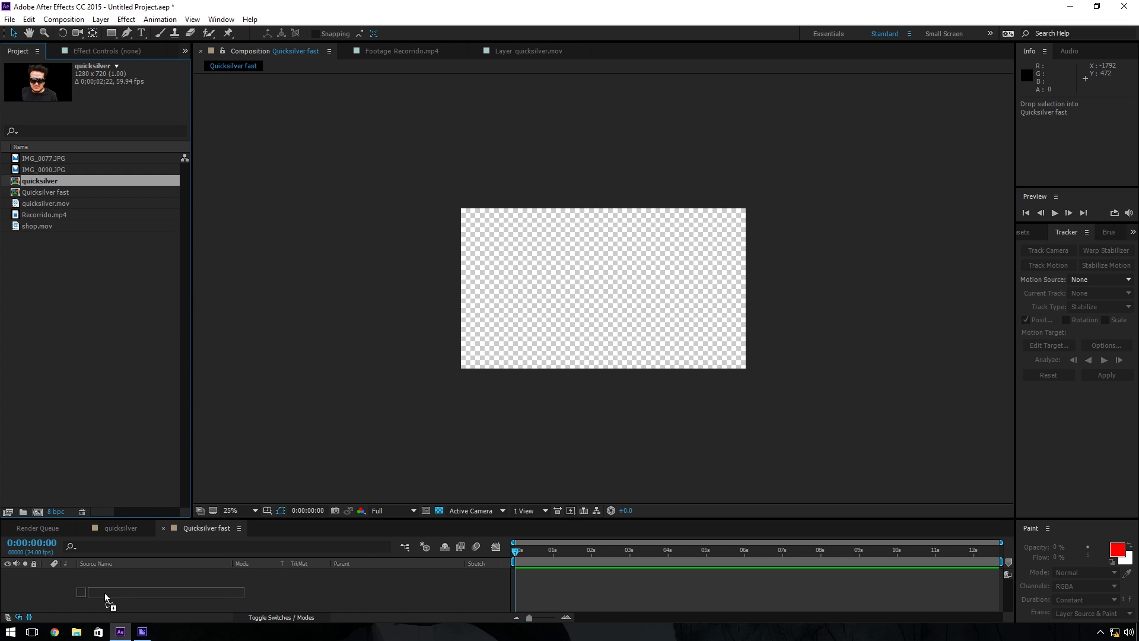
drag(38, 181, 104, 593)
Step: Scale the face layer up to fill the frame and give it a quick preview
drag(509, 342, 460, 379)
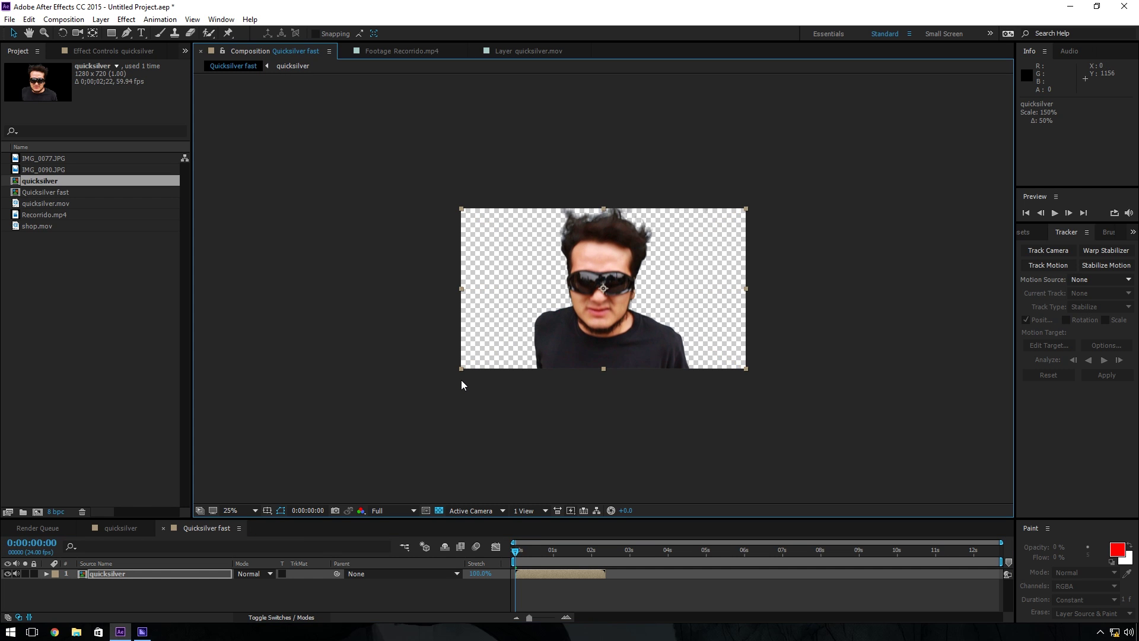
click(557, 576)
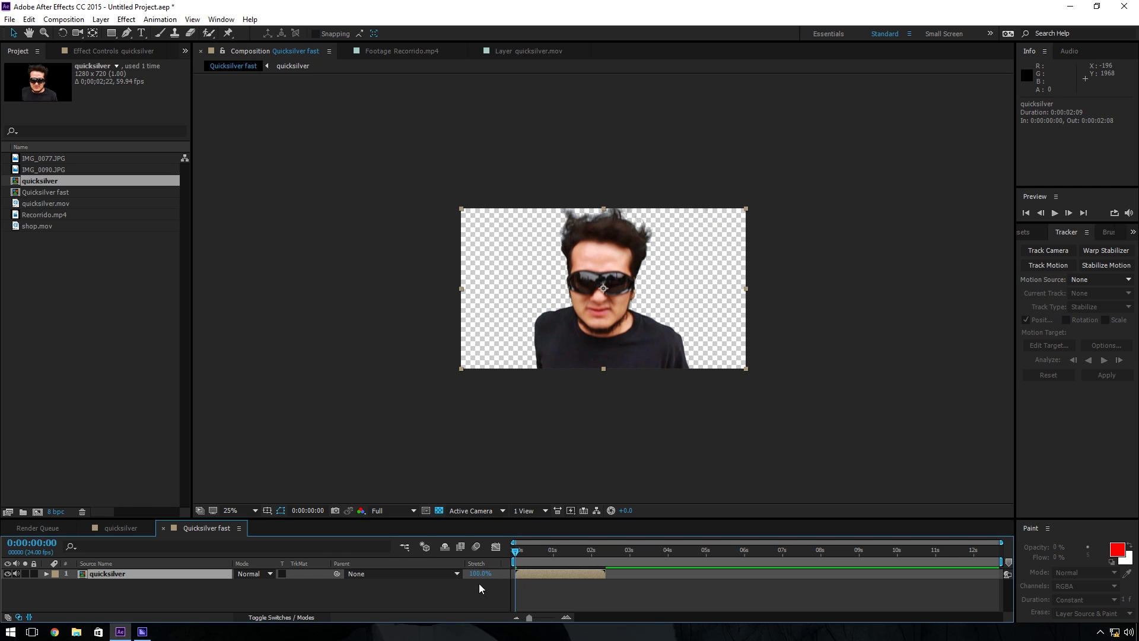
key(space)
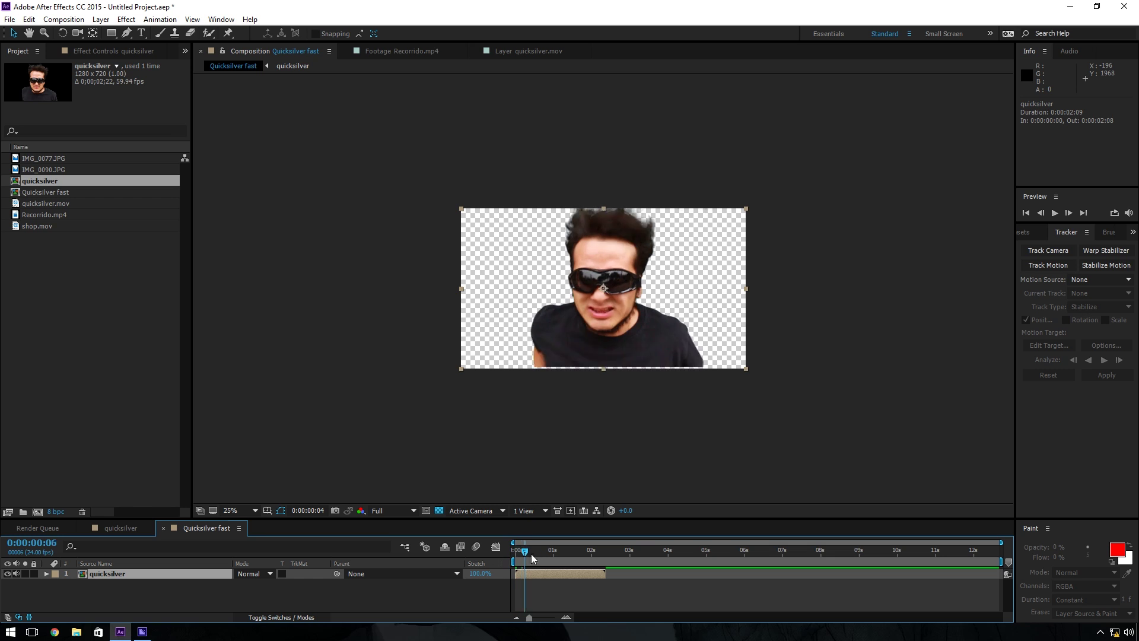
key(space)
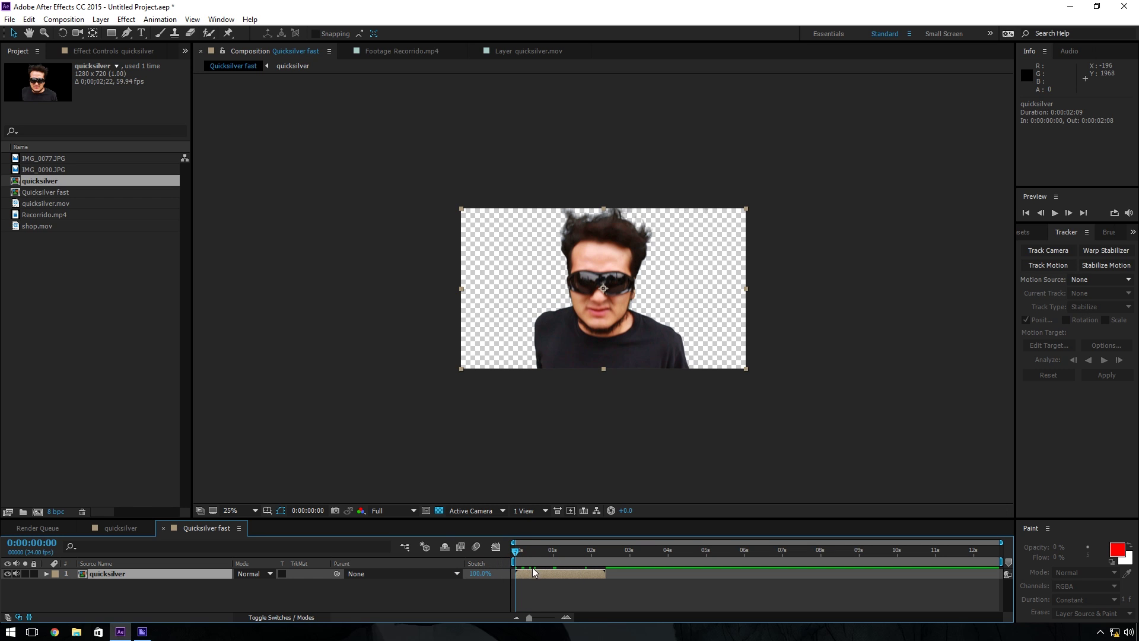
Step: Time-stretch the quicksilver layer to 130%
click(478, 574)
text(130)
key(Return)
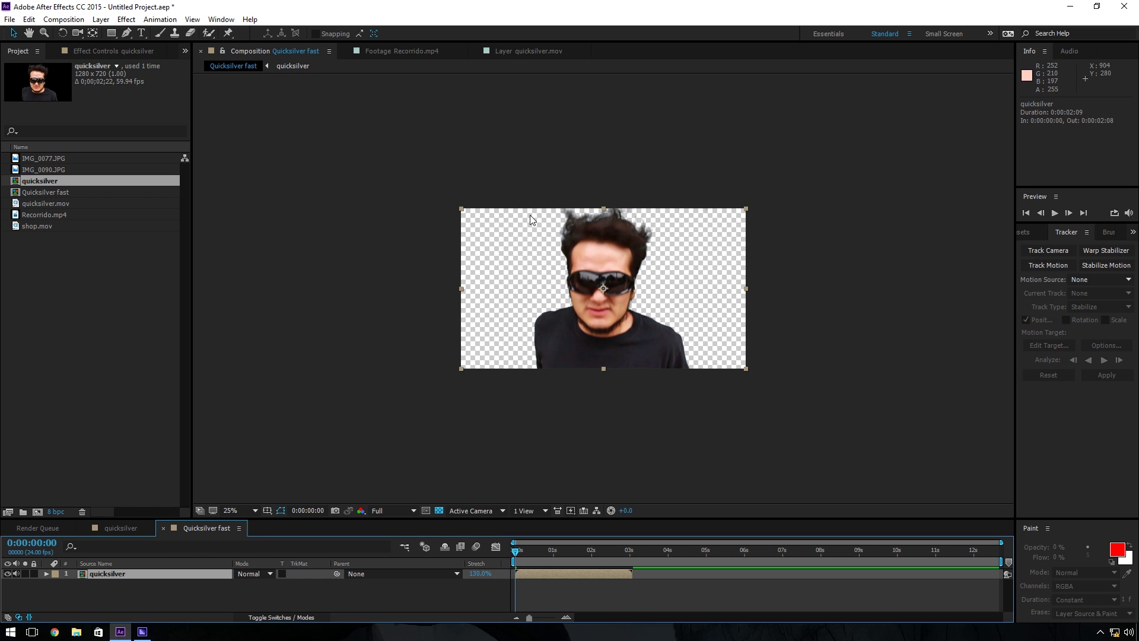
right_click(340, 380)
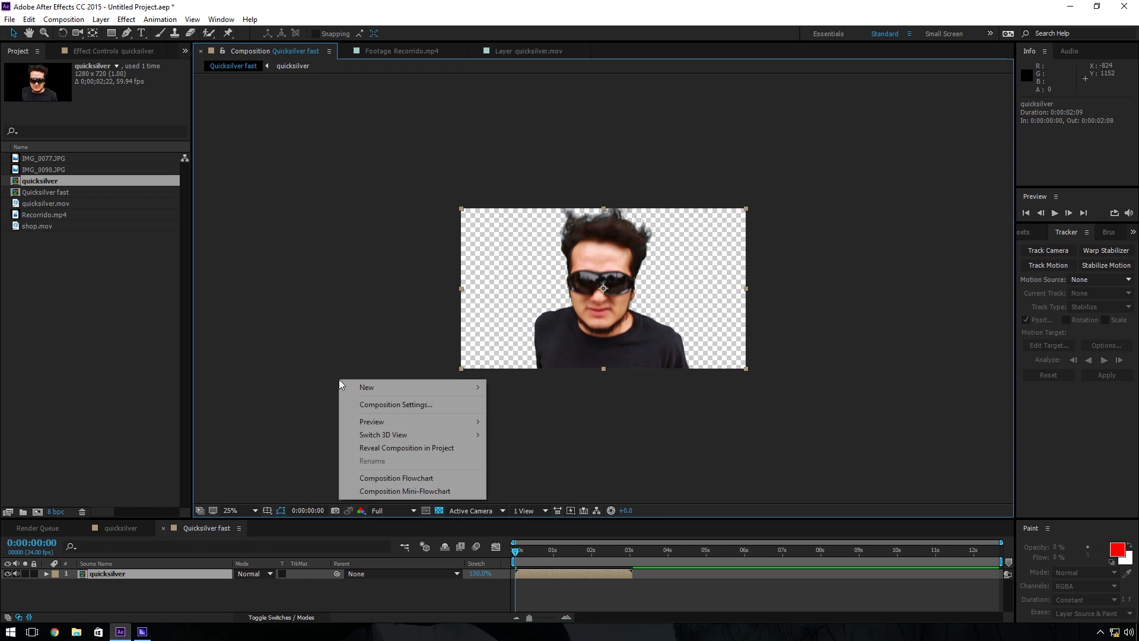
Step: Check Composition Settings, show the layer switches and move the face layer lower
click(403, 407)
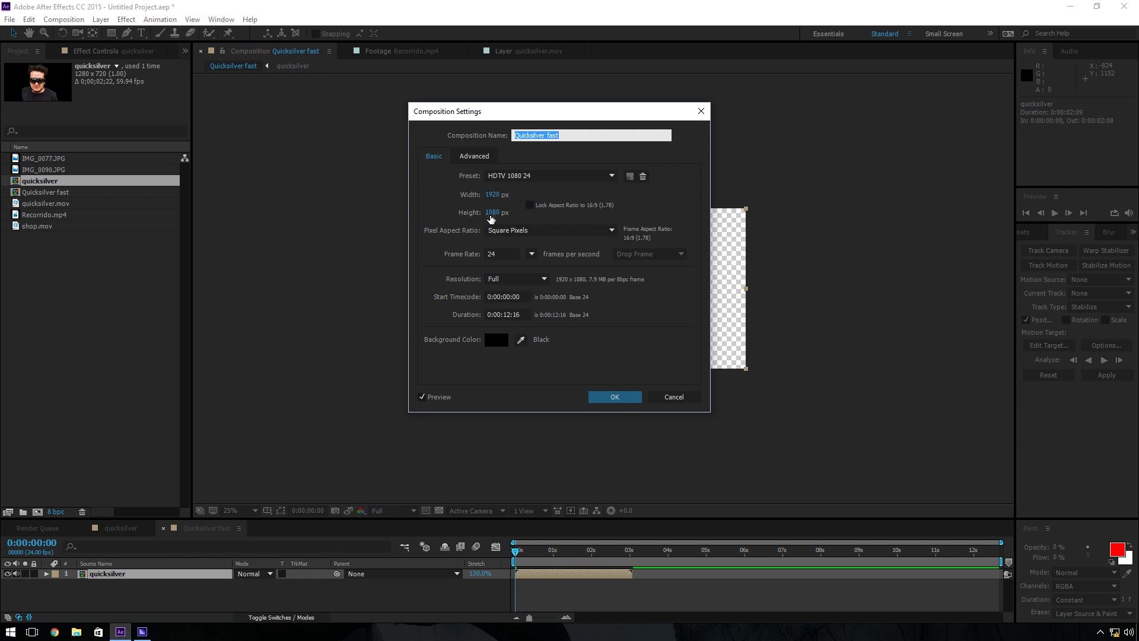
click(696, 119)
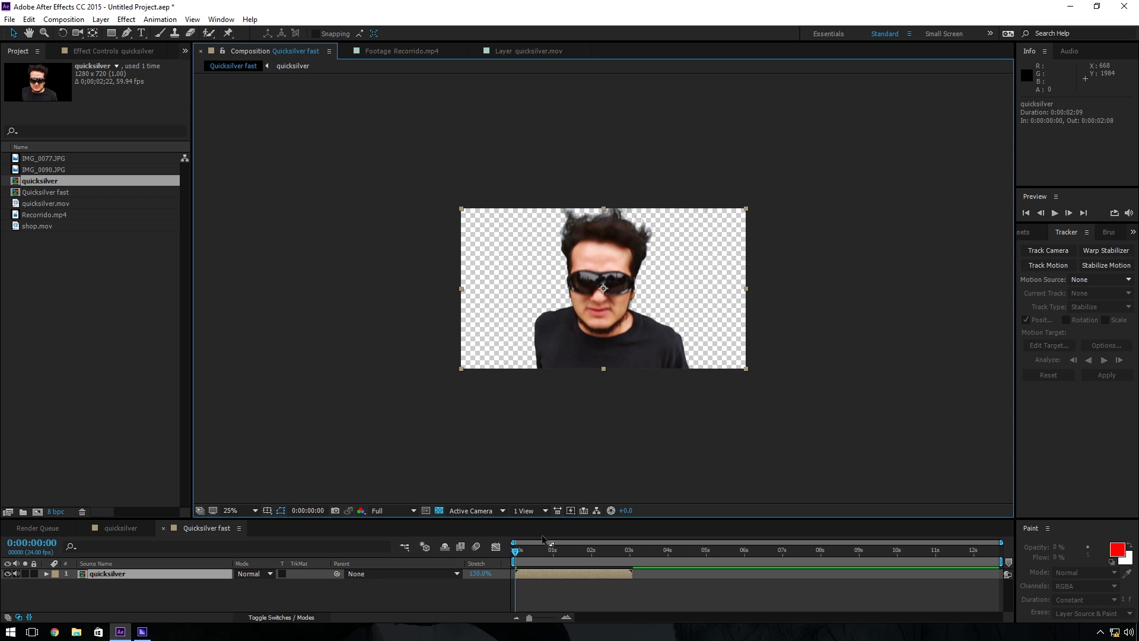
click(274, 615)
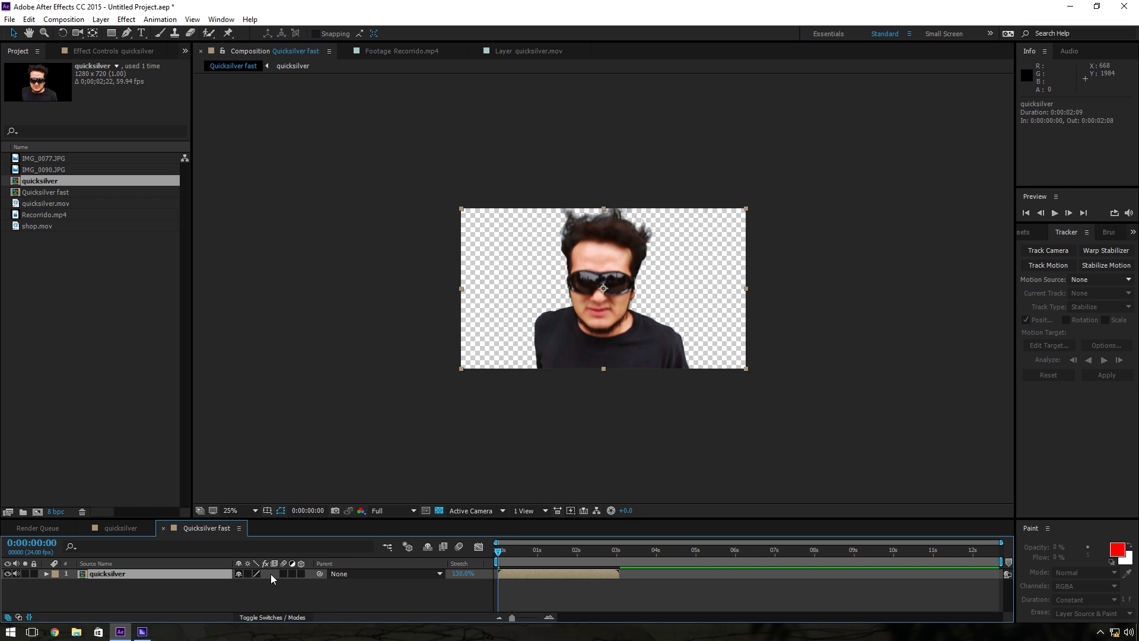
key(ctrl+z)
key(period)
key(comma)
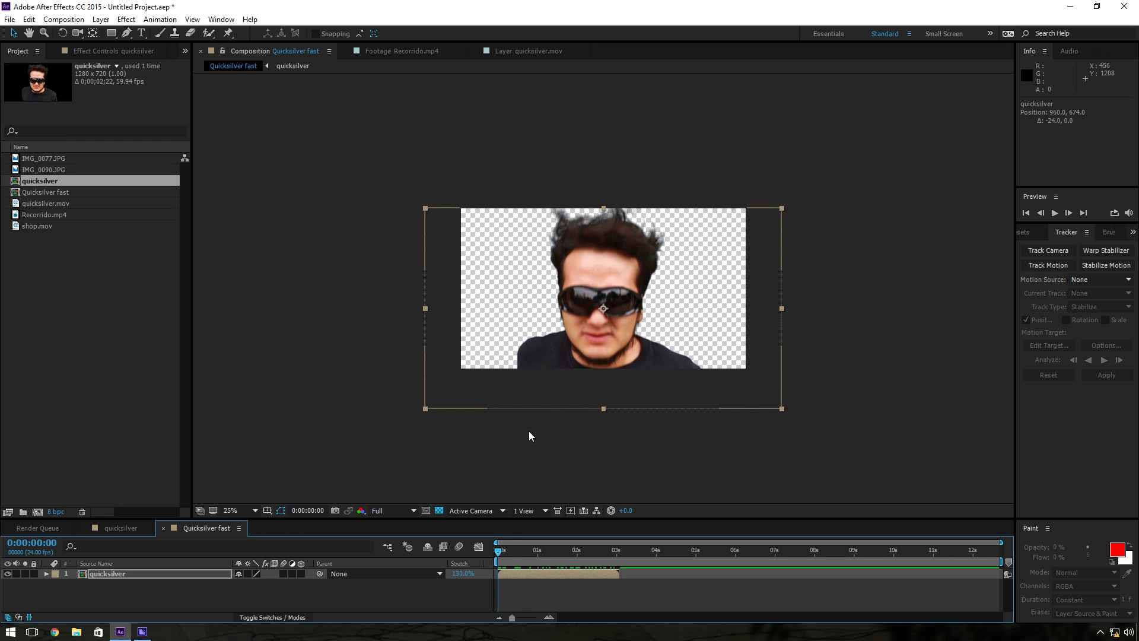
Step: Add Recorrido.mp4 to the timeline beneath the face layer
drag(503, 556, 632, 556)
key(Home)
drag(50, 213, 105, 589)
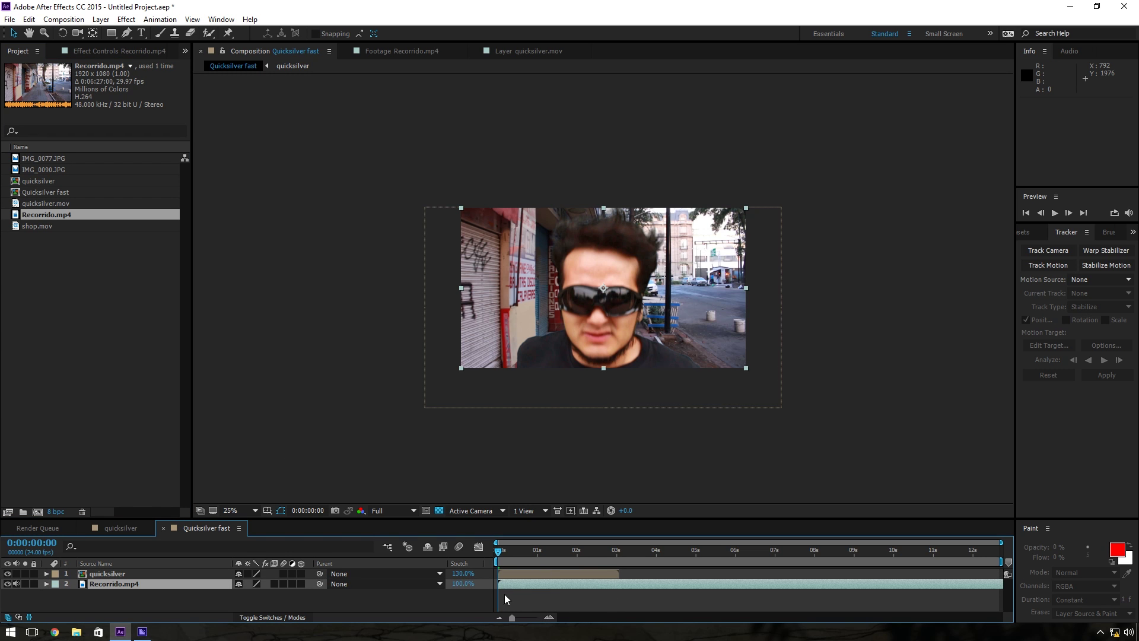
Step: Show the Stretch column, set Recorrido.mp4's stretch to 1.5%, and preview the sped-up street
click(463, 584)
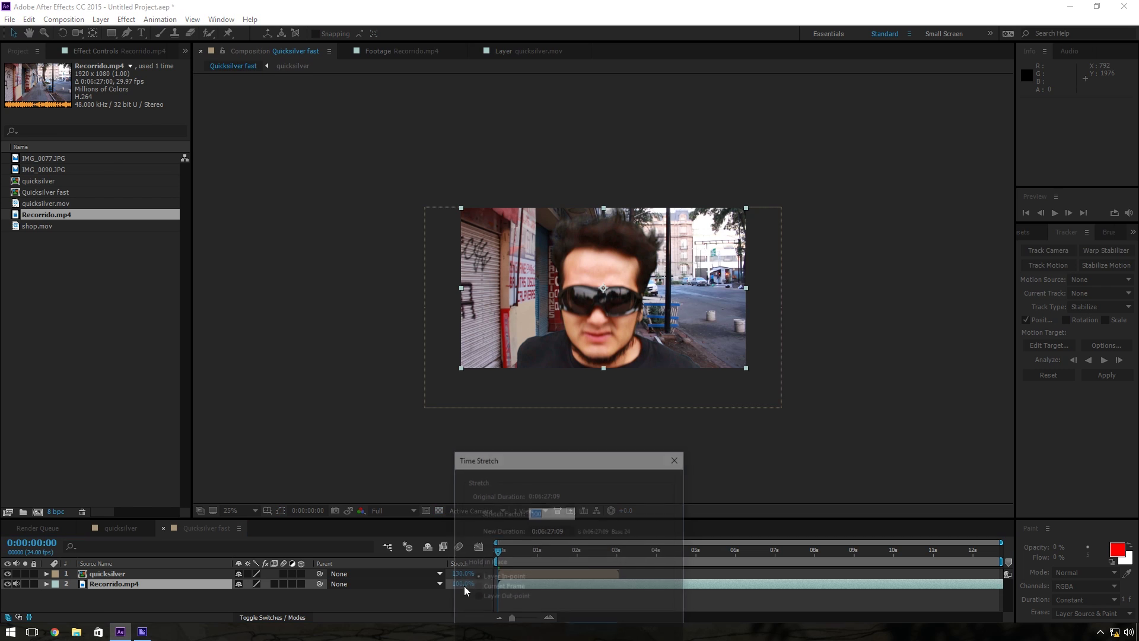
click(678, 458)
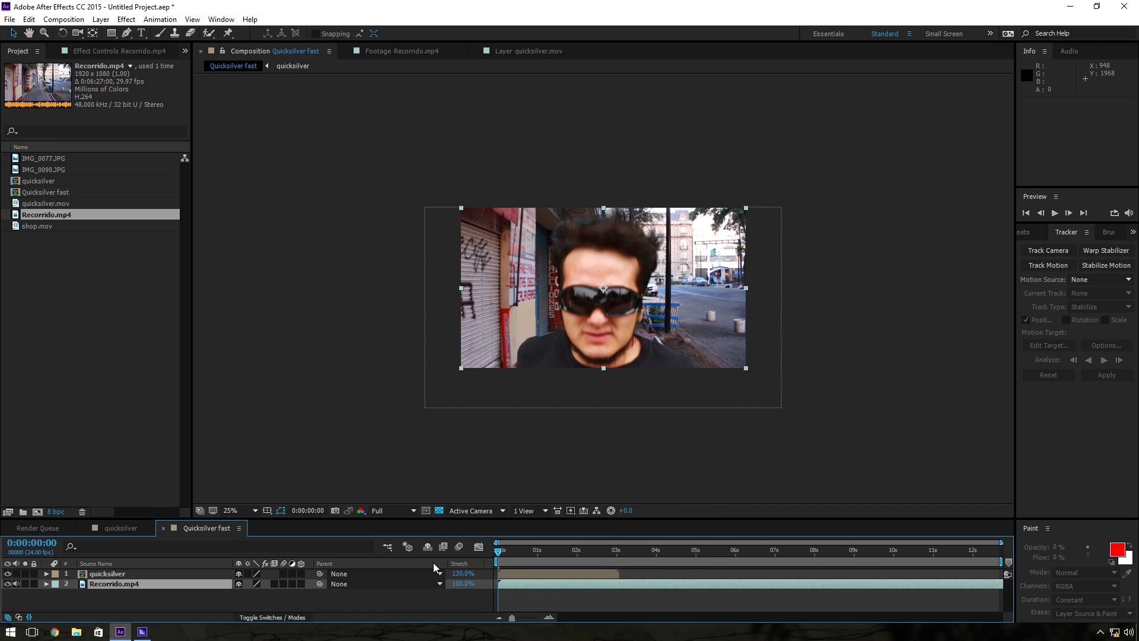
right_click(357, 564)
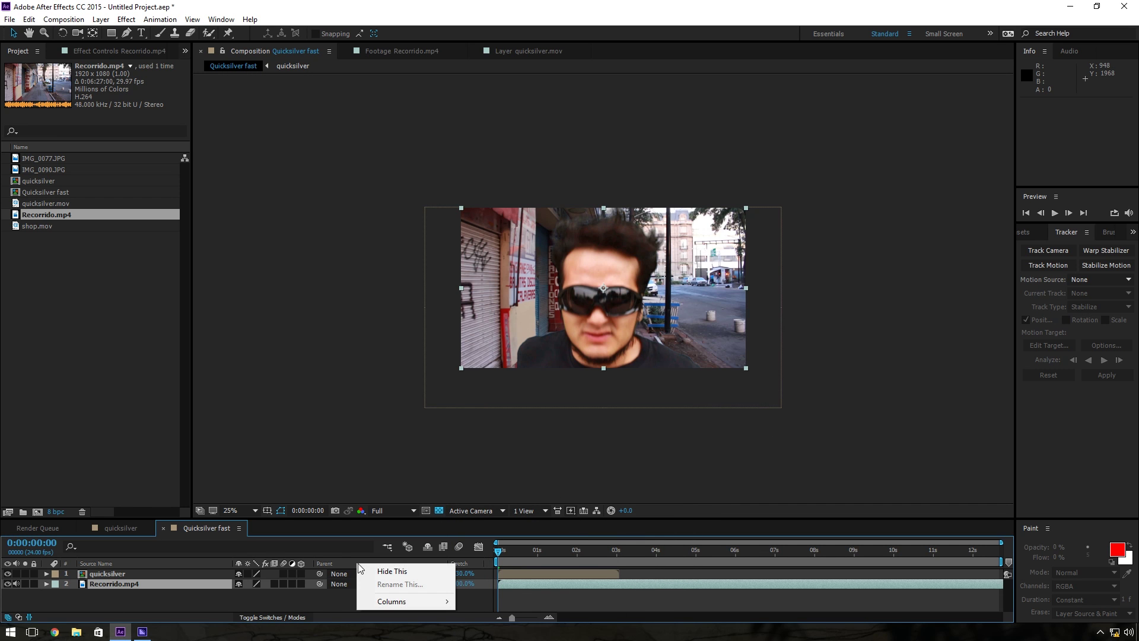
mouse_move(435, 602)
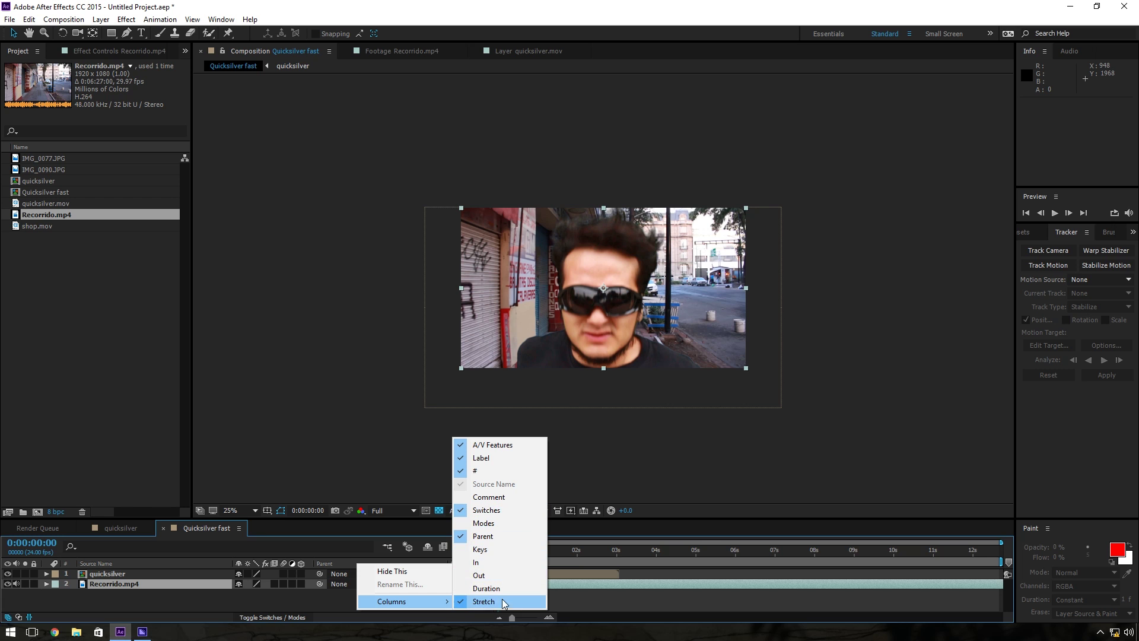
key(Return)
click(462, 585)
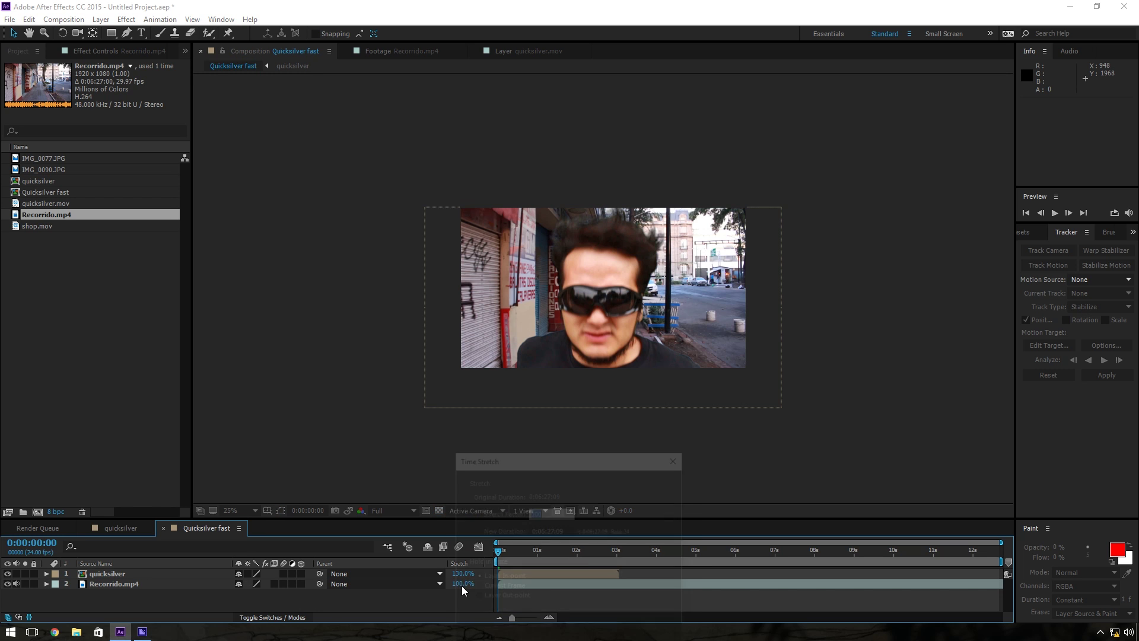
text(1.5)
key(Return)
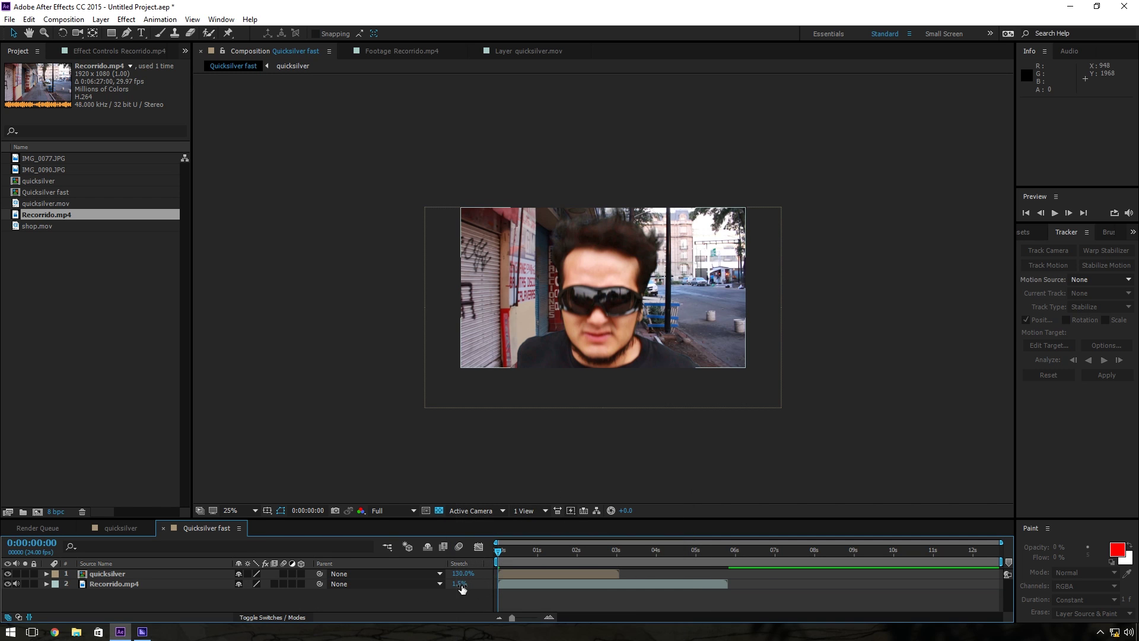
drag(578, 553, 430, 569)
click(626, 584)
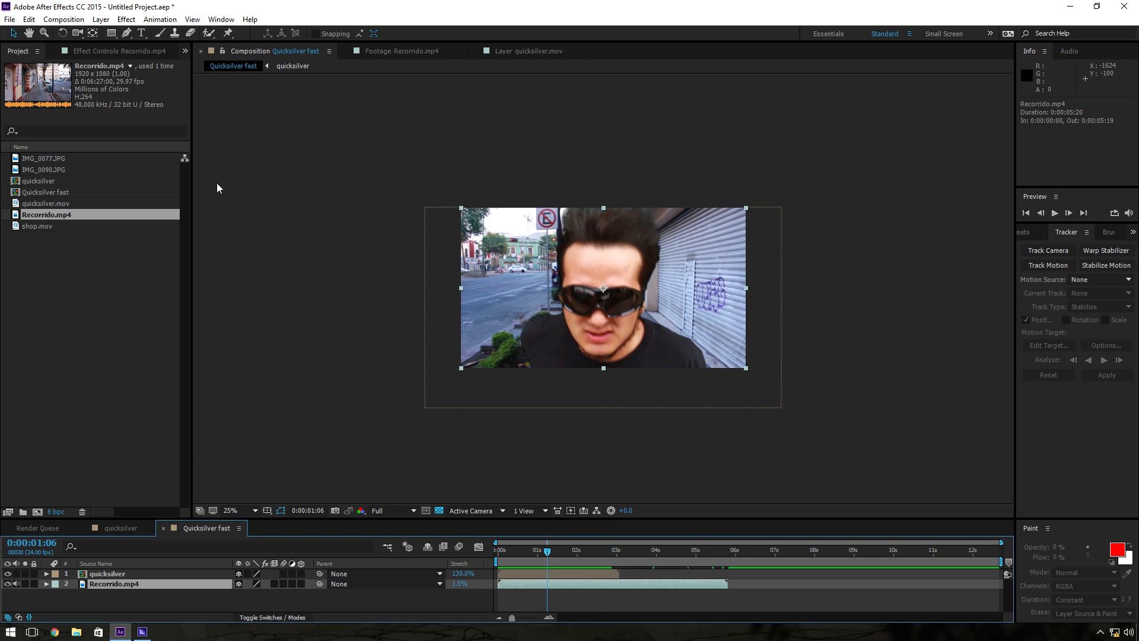
Step: Apply Radial Blur to Recorrido.mp4 and move its centre down onto the goggles
click(127, 20)
mouse_move(170, 103)
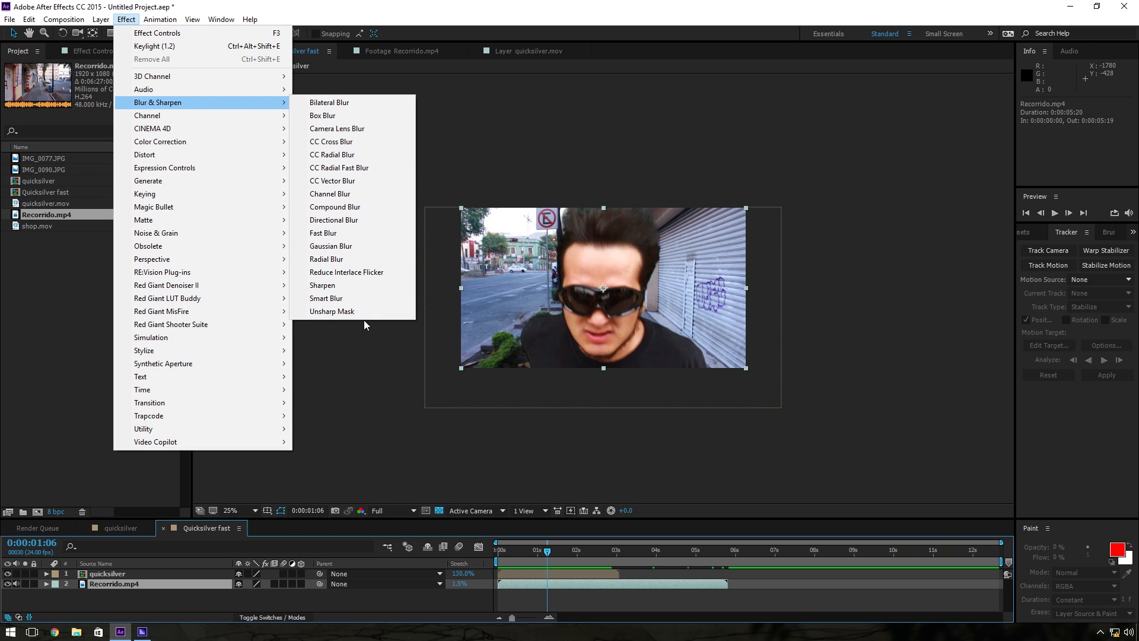
click(331, 263)
key(period)
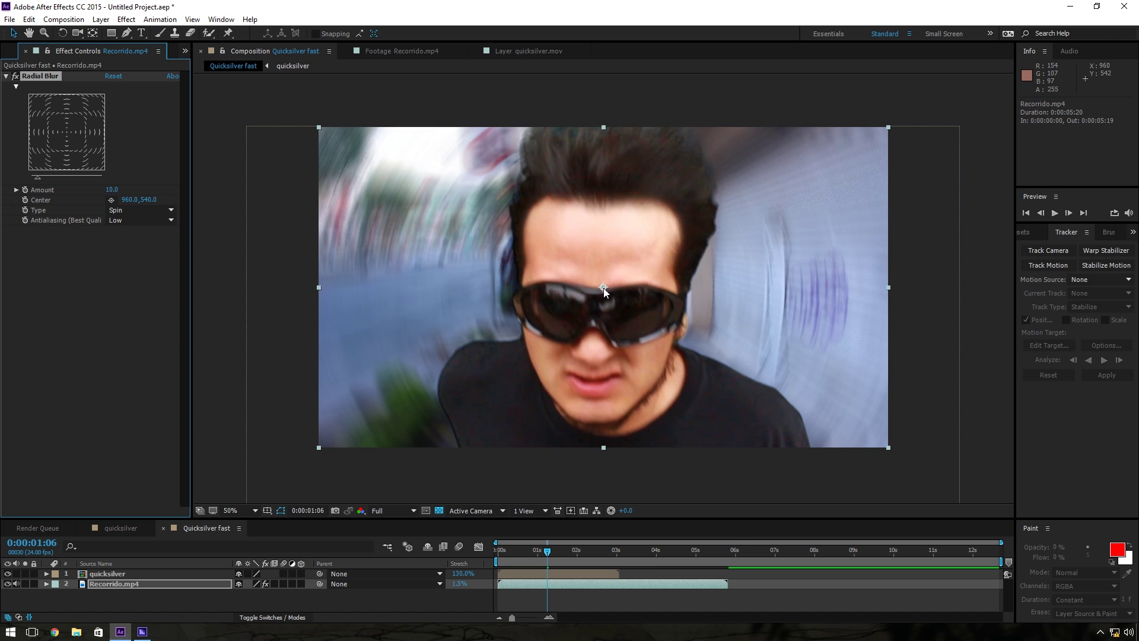
drag(603, 287, 594, 319)
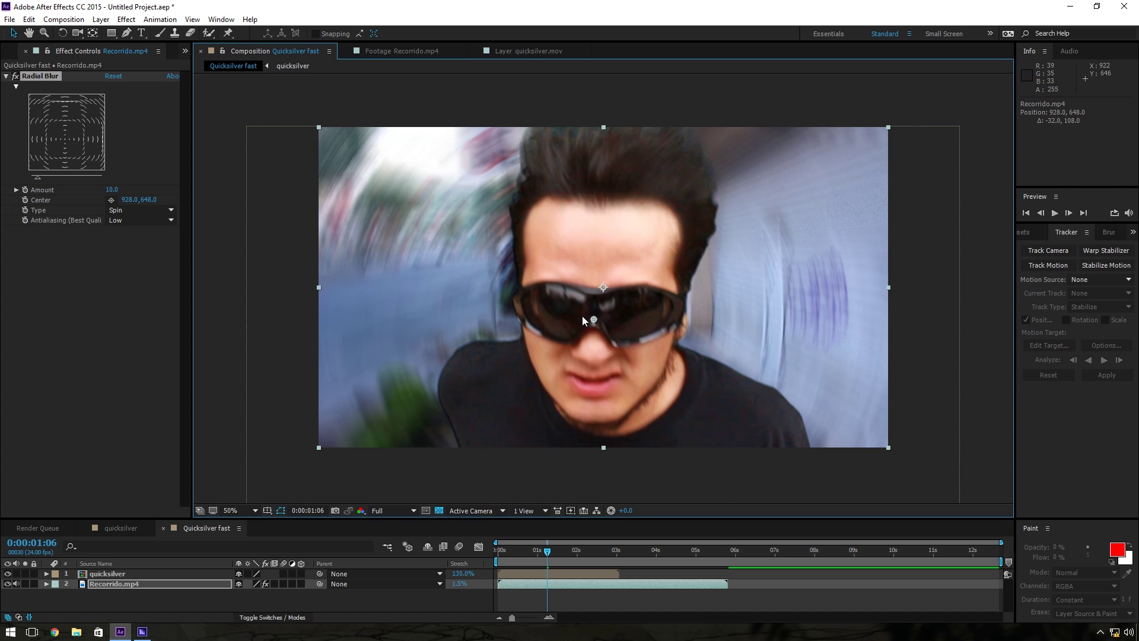
Step: Switch the Radial Blur type from Spin to Zoom with Amount 20
click(141, 209)
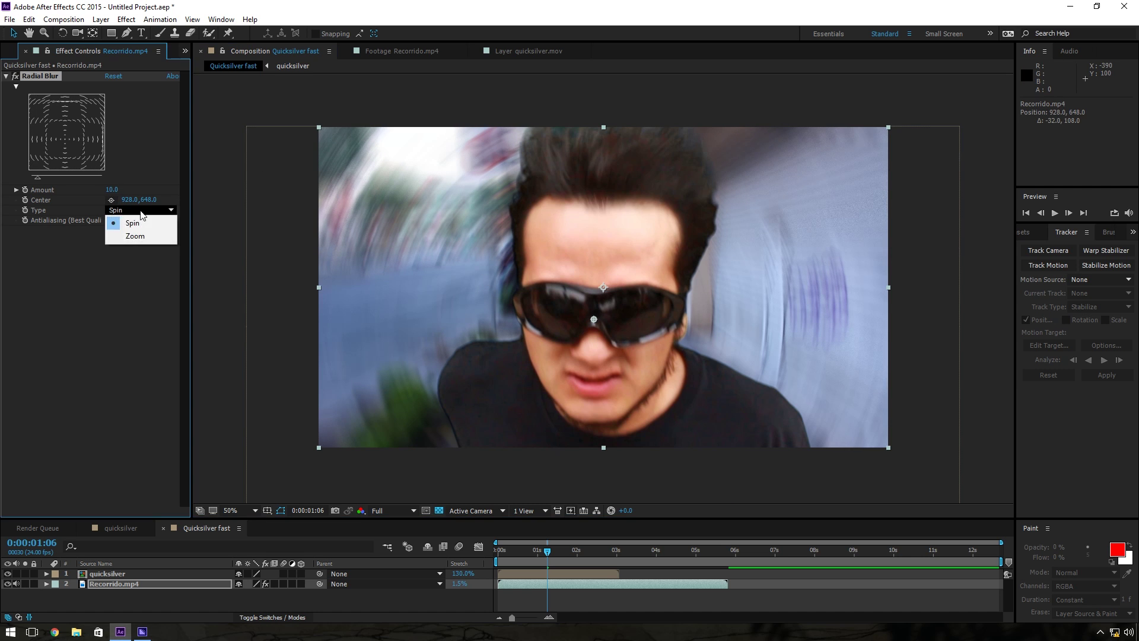
click(137, 236)
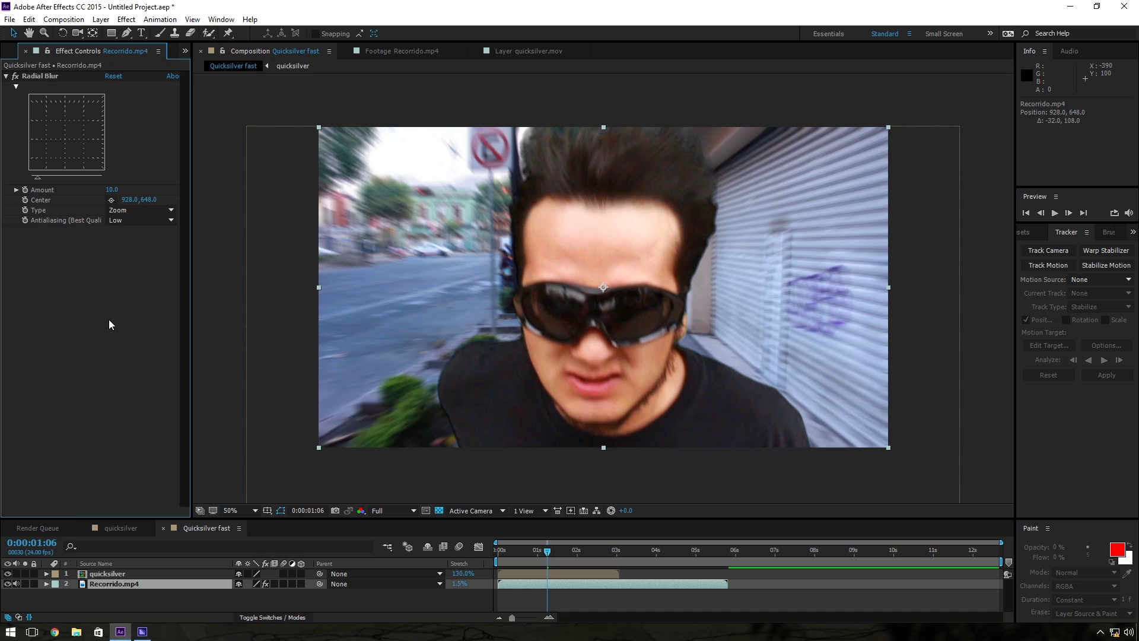
click(119, 191)
text(20)
key(Return)
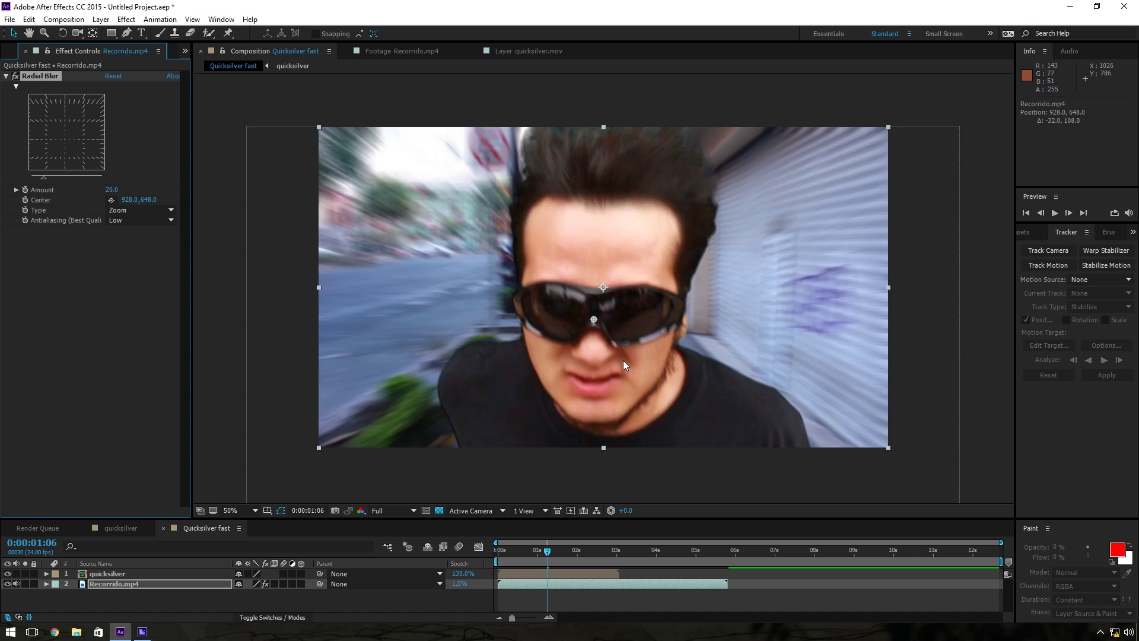
Step: Zoom the composition view out to 25% and deselect the Radial Blur effect
key(comma)
key(comma)
key(period)
key(period)
key(comma)
key(comma)
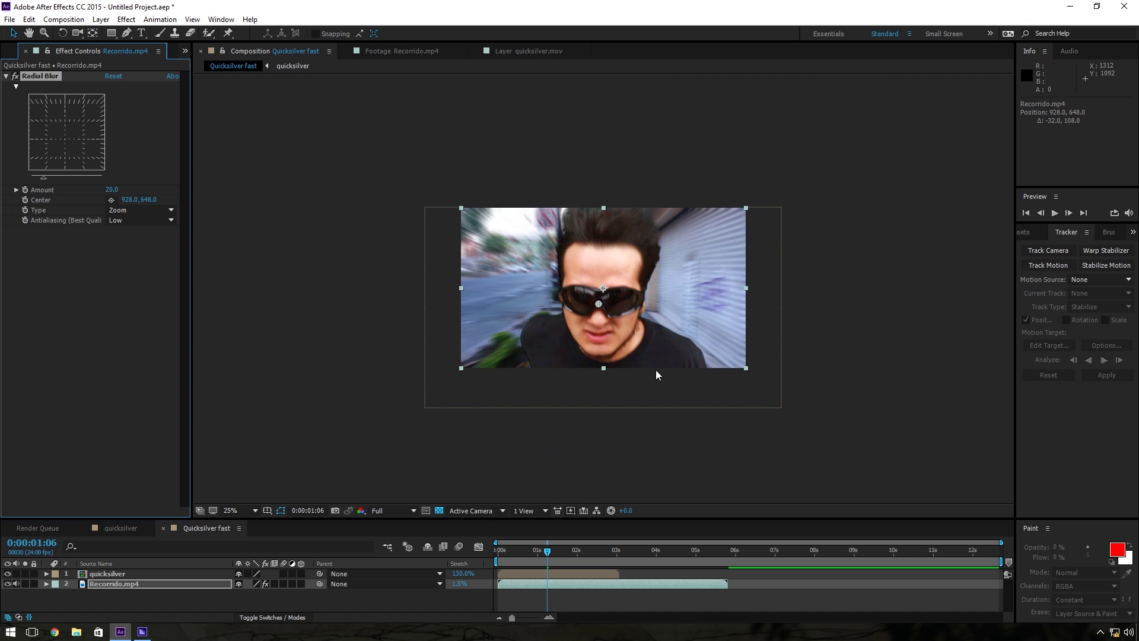
click(82, 312)
click(101, 20)
Step: Create Adjustment Layer 1 and move it above the quicksilver layer
mouse_move(116, 33)
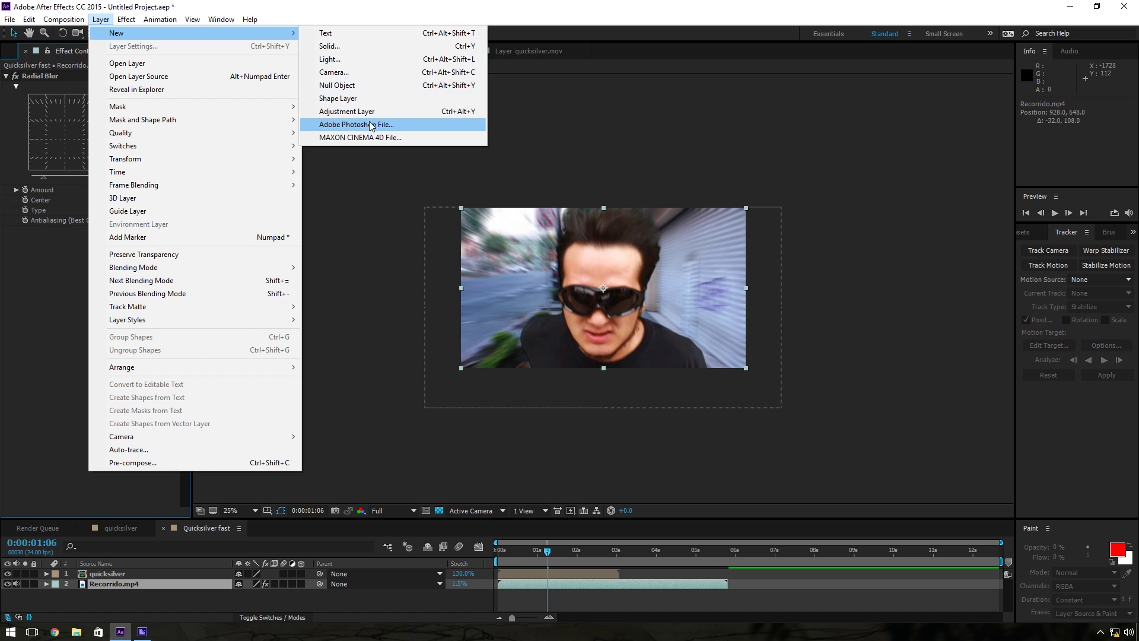
click(346, 110)
drag(141, 583, 140, 572)
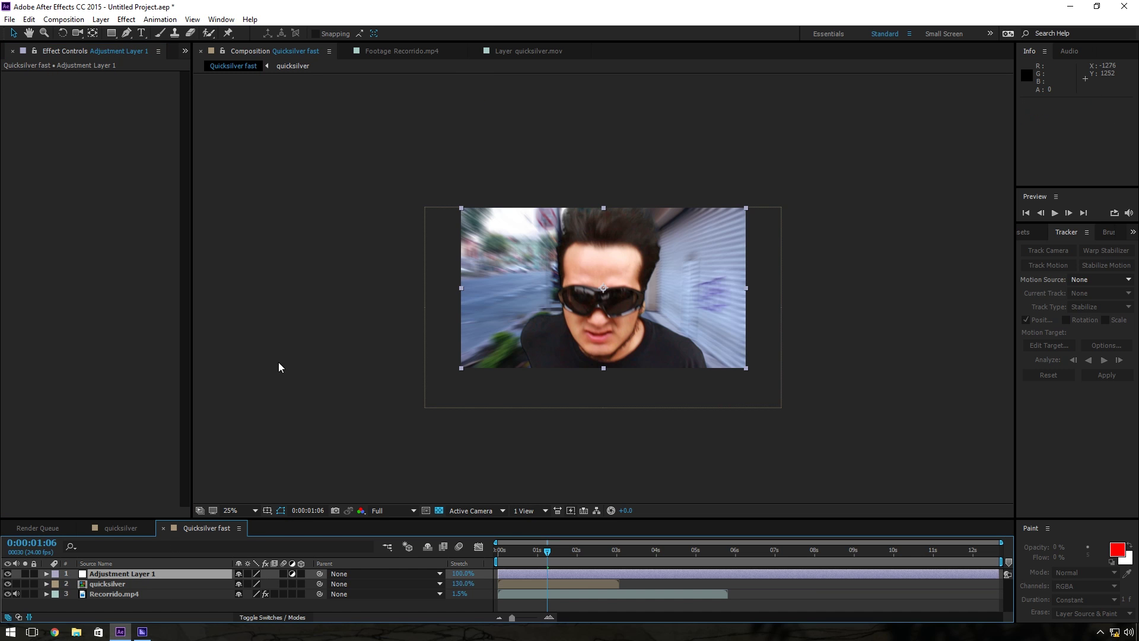
Step: Give the adjustment layer a Zoom Radial Blur centred on the goggles at 927, 687
click(127, 19)
click(138, 43)
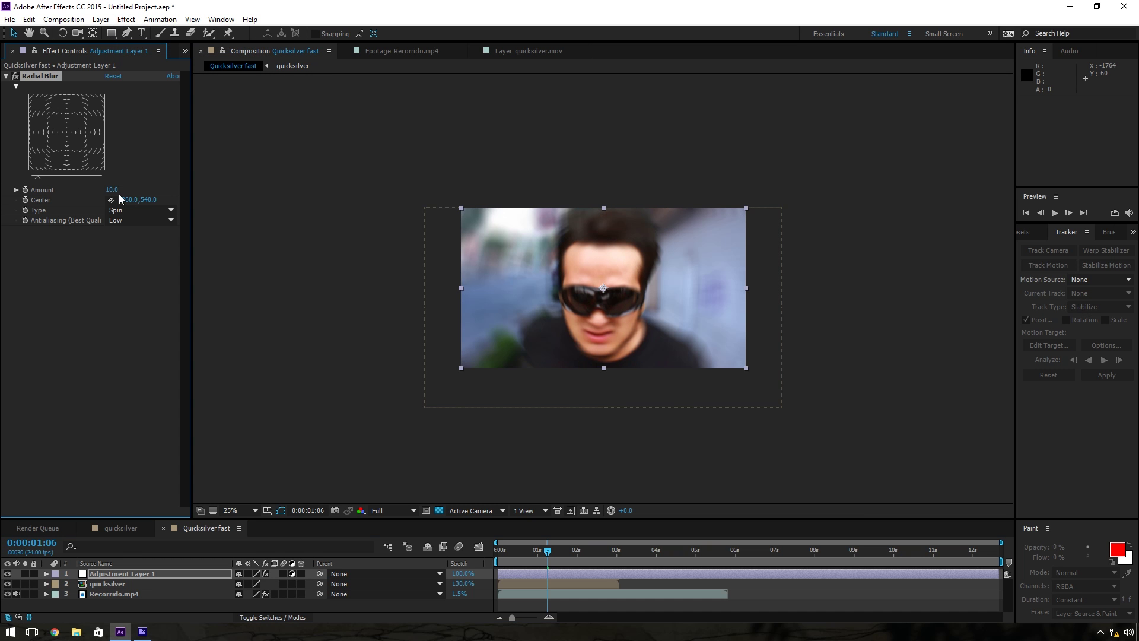
click(141, 210)
click(125, 237)
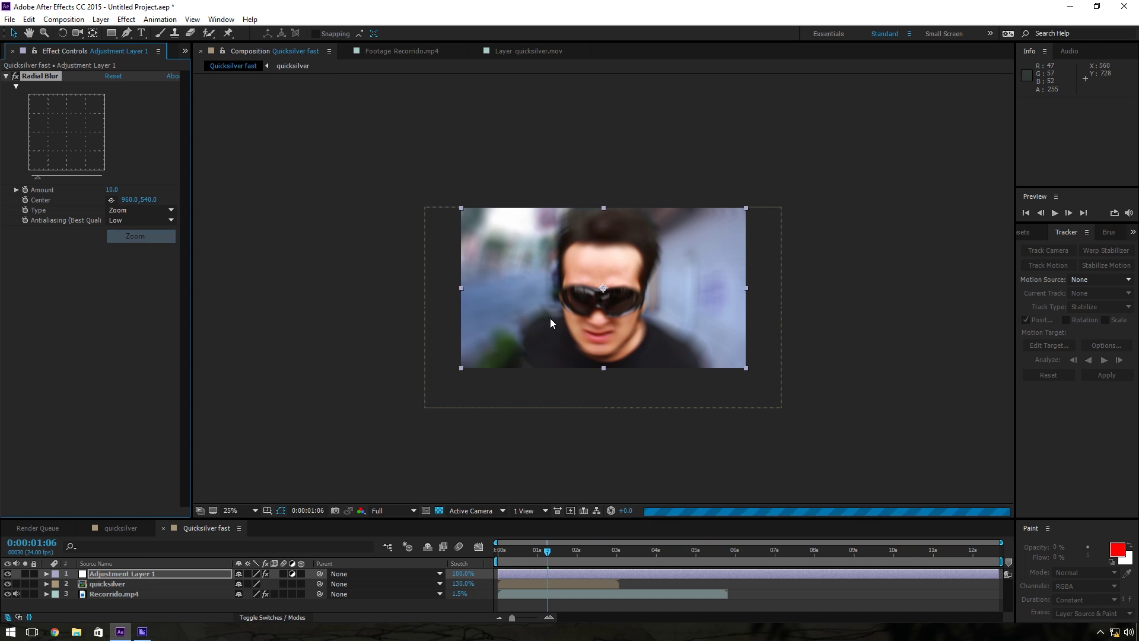
key(slash)
click(116, 199)
click(583, 373)
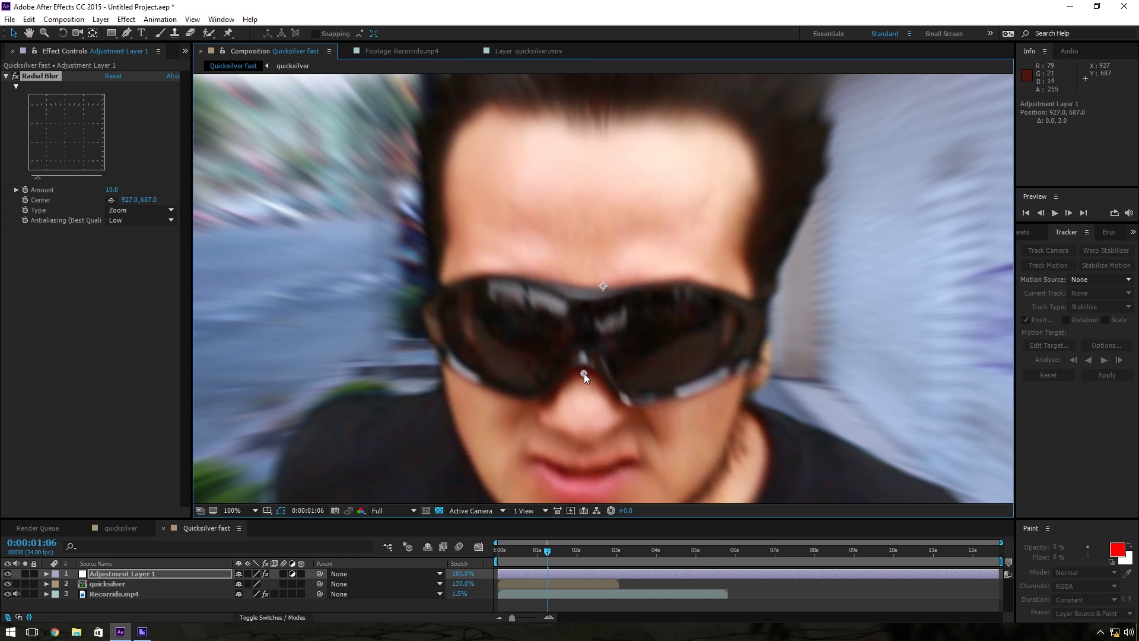
key(comma)
key(comma)
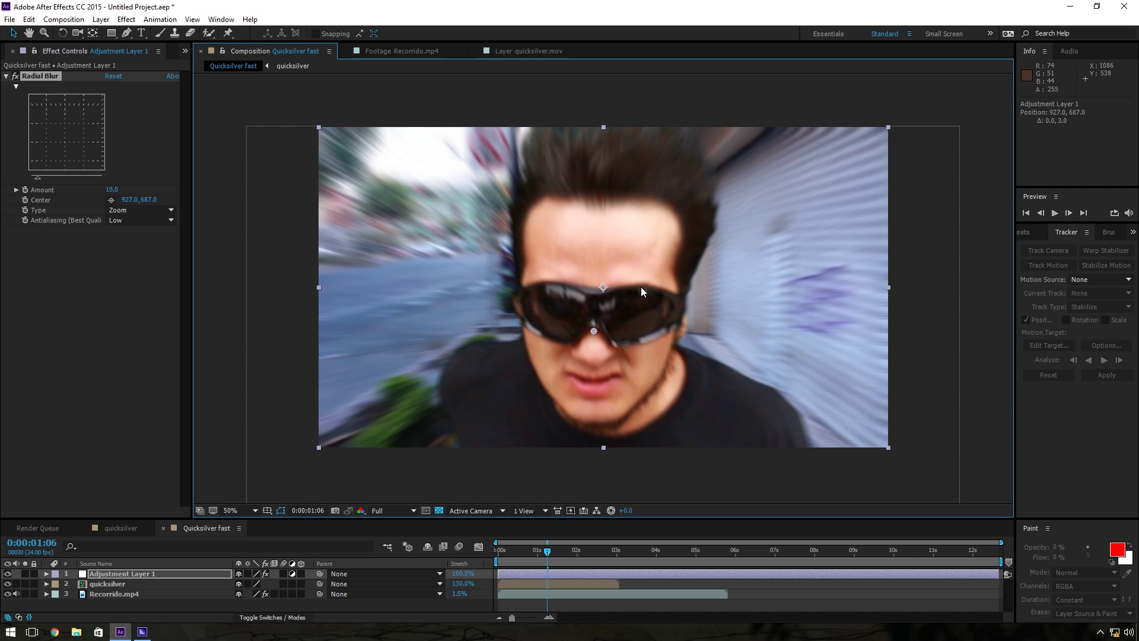
Step: Return to the start and play a preview of the blurred result
drag(542, 551, 481, 556)
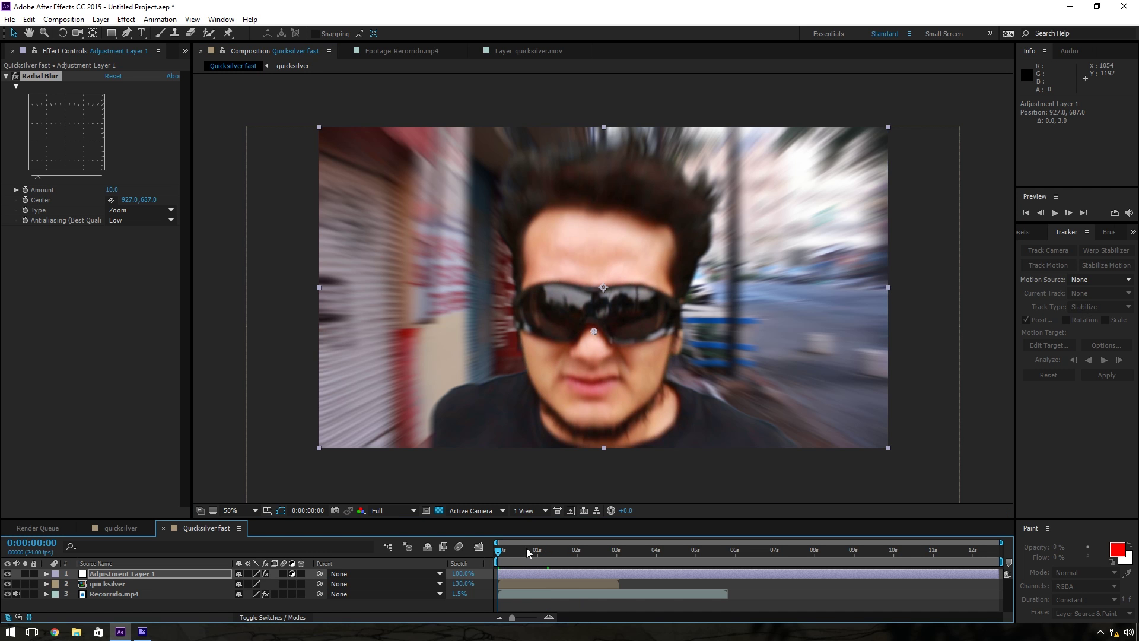
key(period)
key(period)
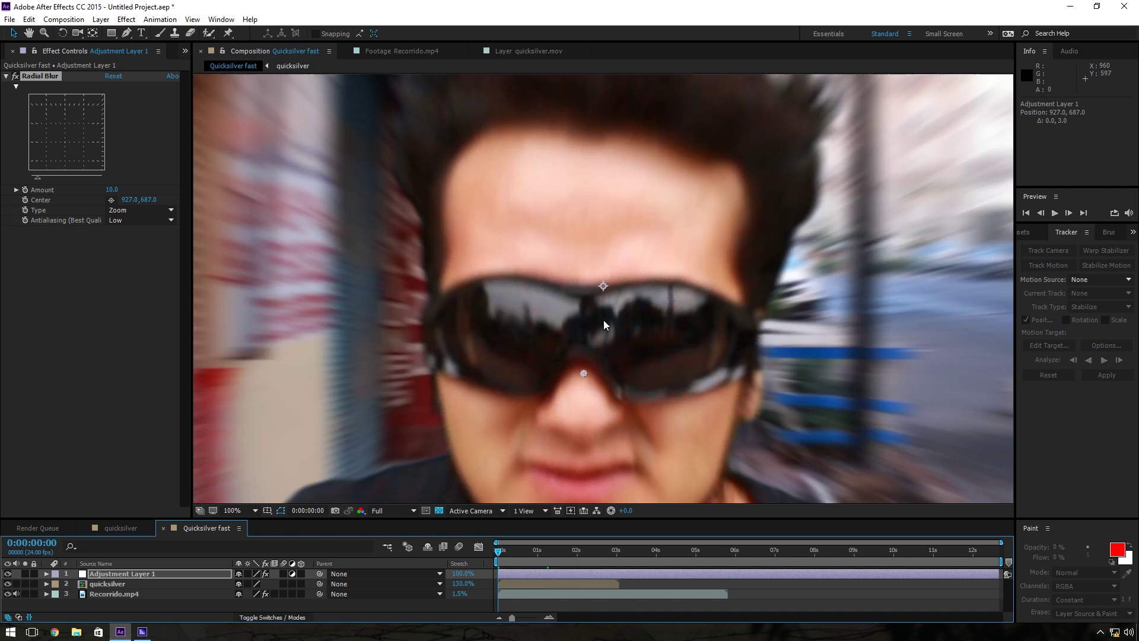
key(comma)
key(comma)
key(space)
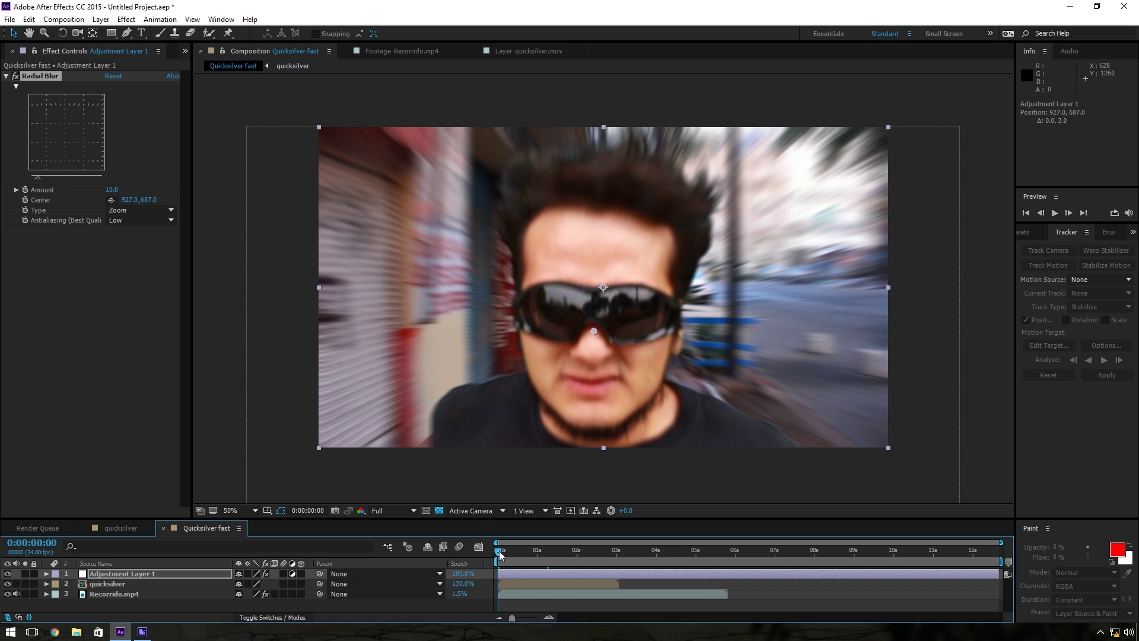
Step: Set the work area end at 3:02 and trim the composition to it
click(616, 552)
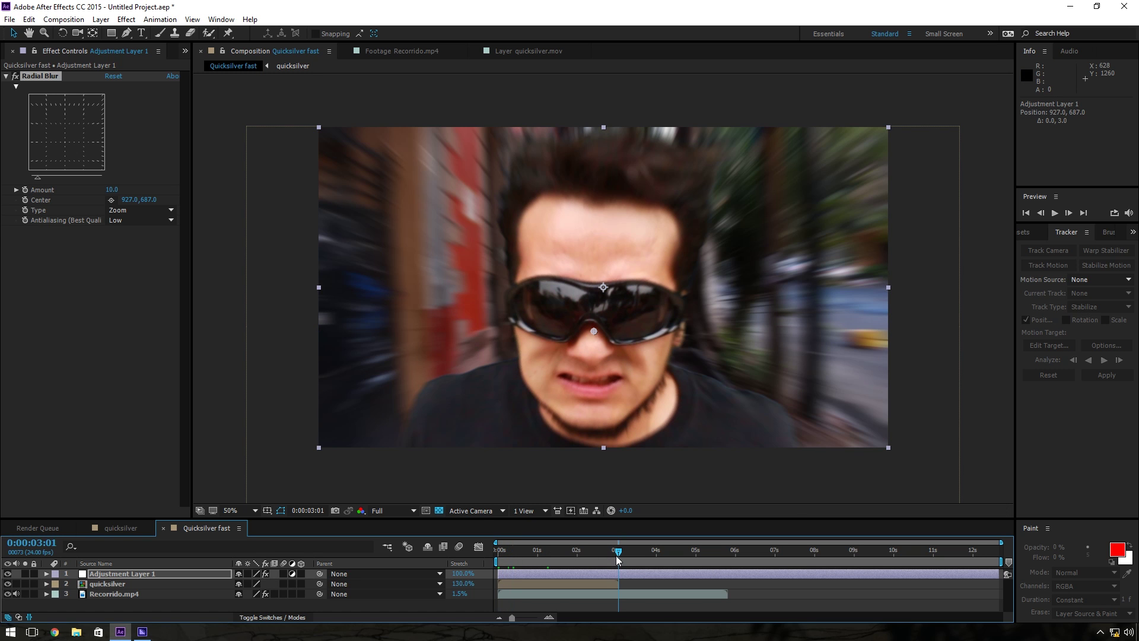
key(n)
key(ctrl+shift+x)
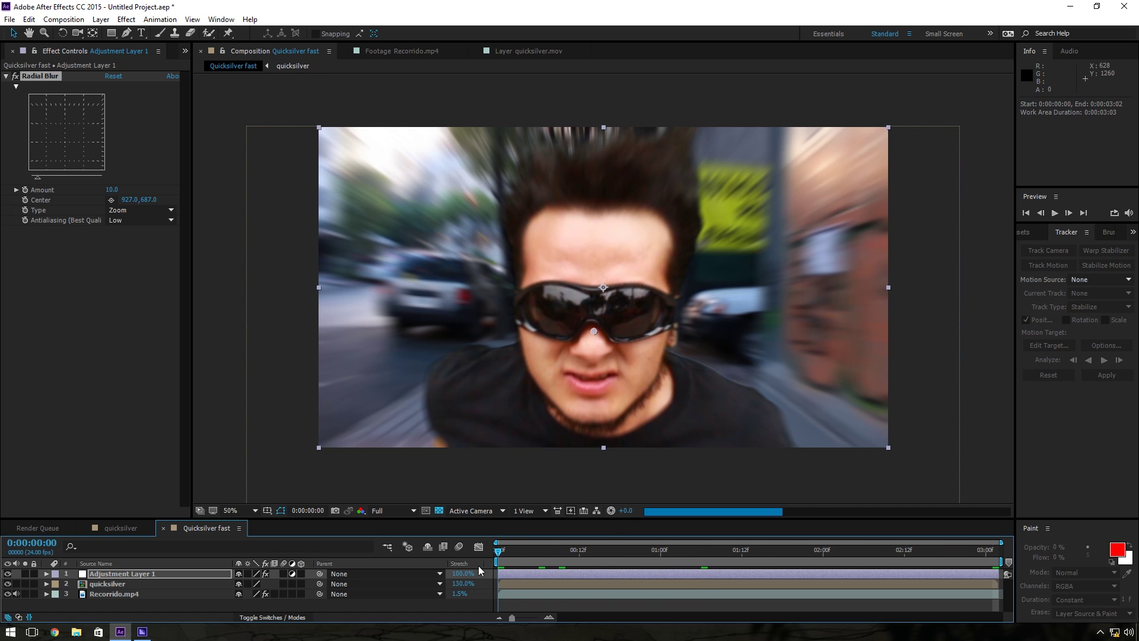
Step: Preview the trimmed clip, return to the start, and select the quicksilver layer
key(space)
key(period)
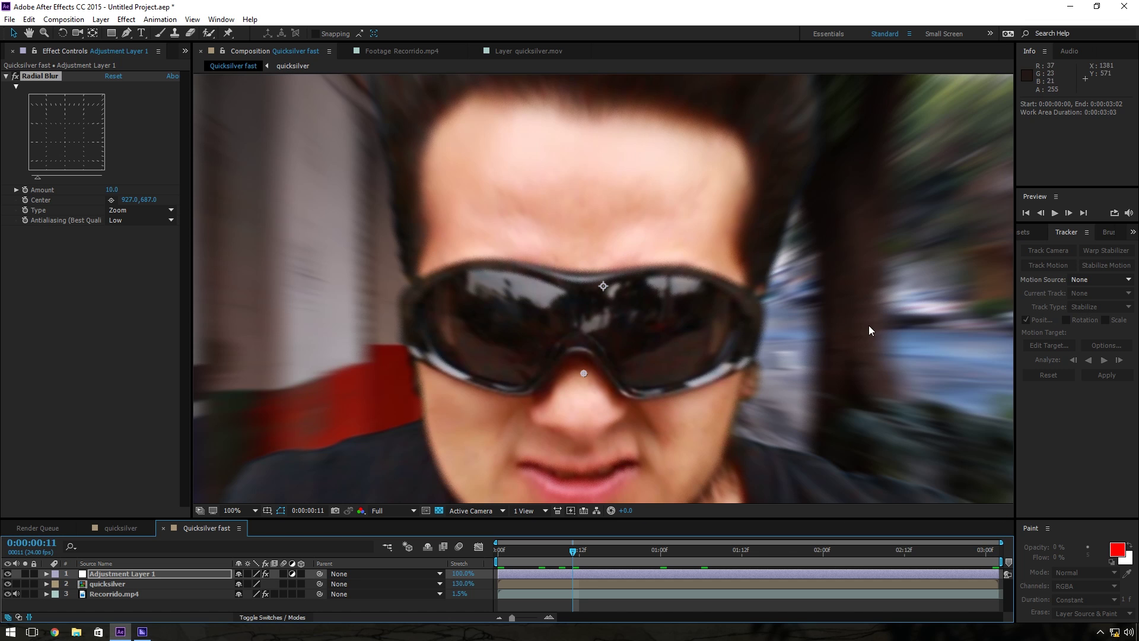
key(comma)
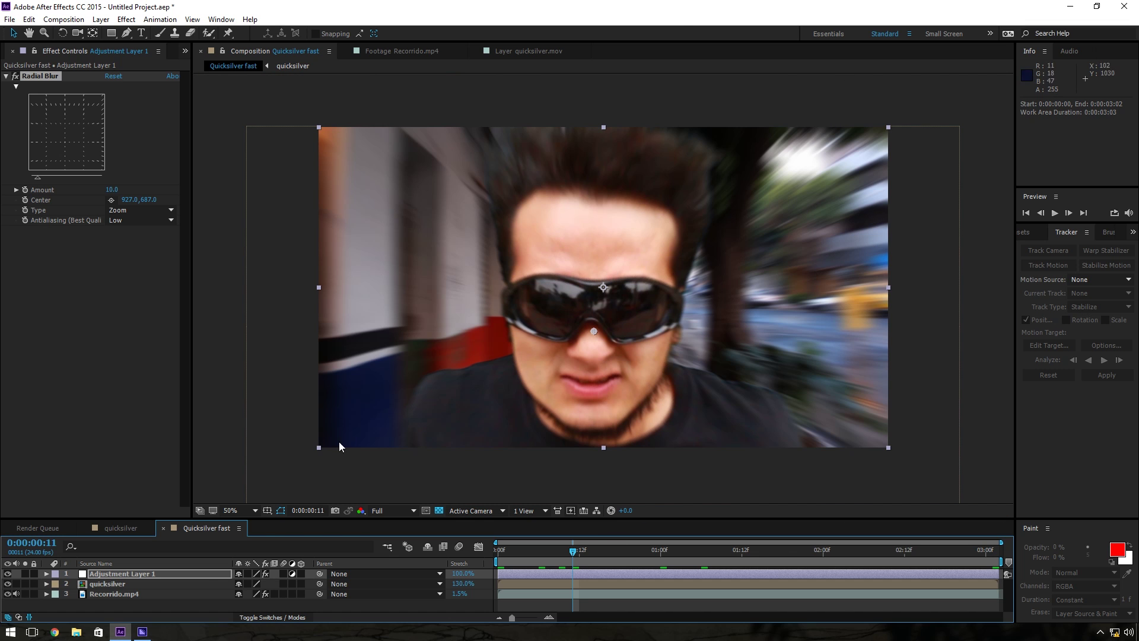
click(524, 551)
drag(524, 556, 499, 552)
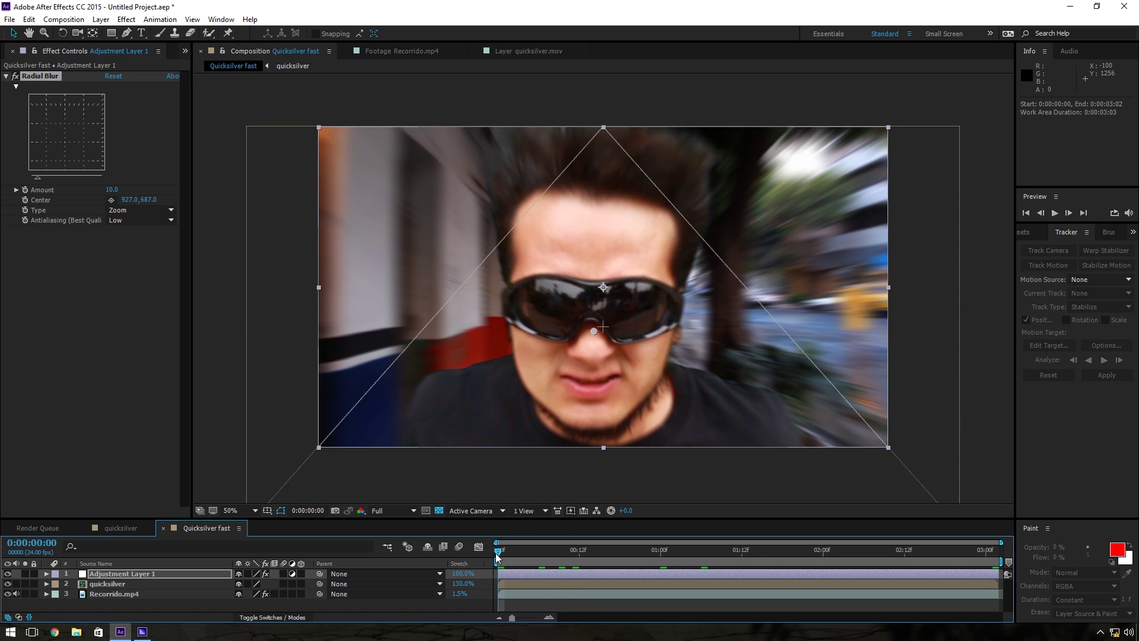
click(355, 261)
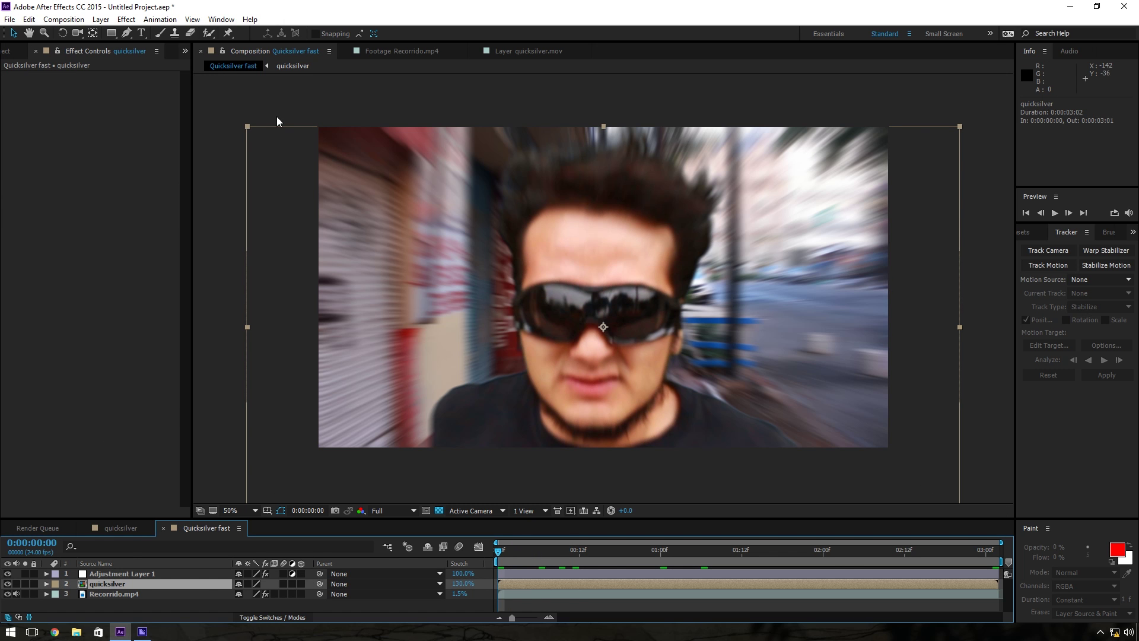
Step: Add Levels to the quicksilver layer and lower its gamma to 0.70
click(128, 20)
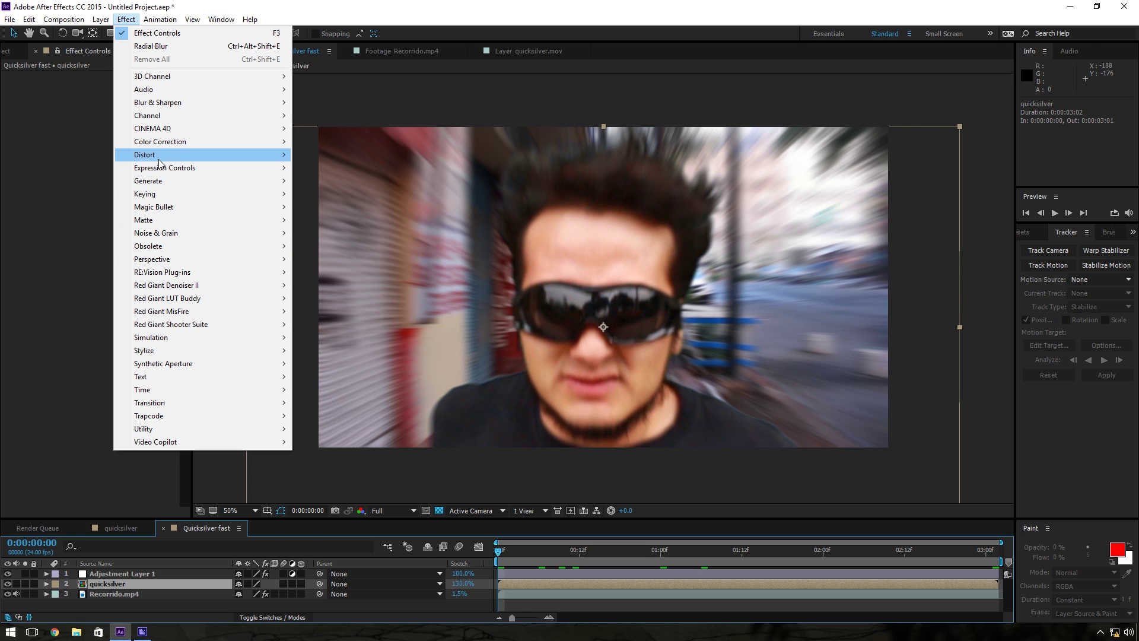
mouse_move(163, 143)
click(350, 455)
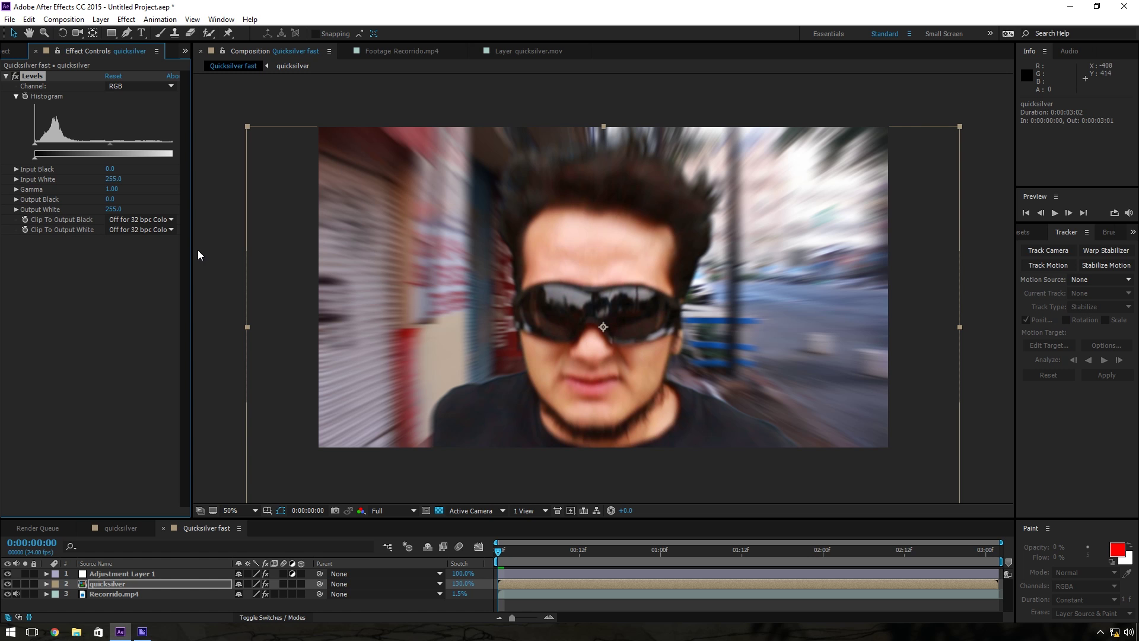
drag(191, 249, 251, 249)
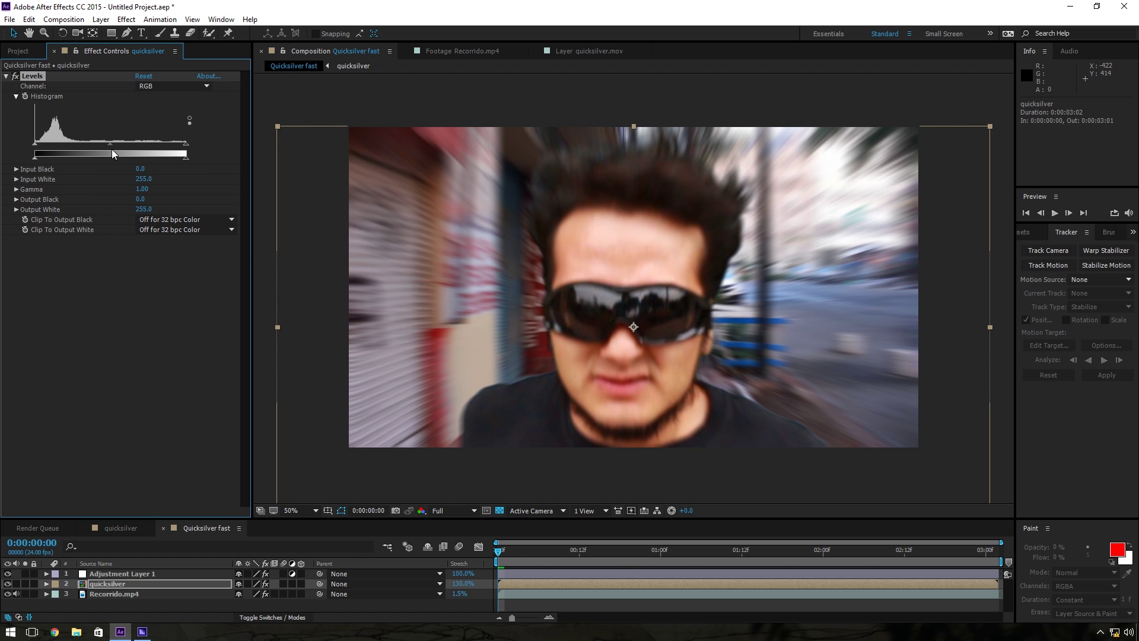
drag(113, 145, 131, 146)
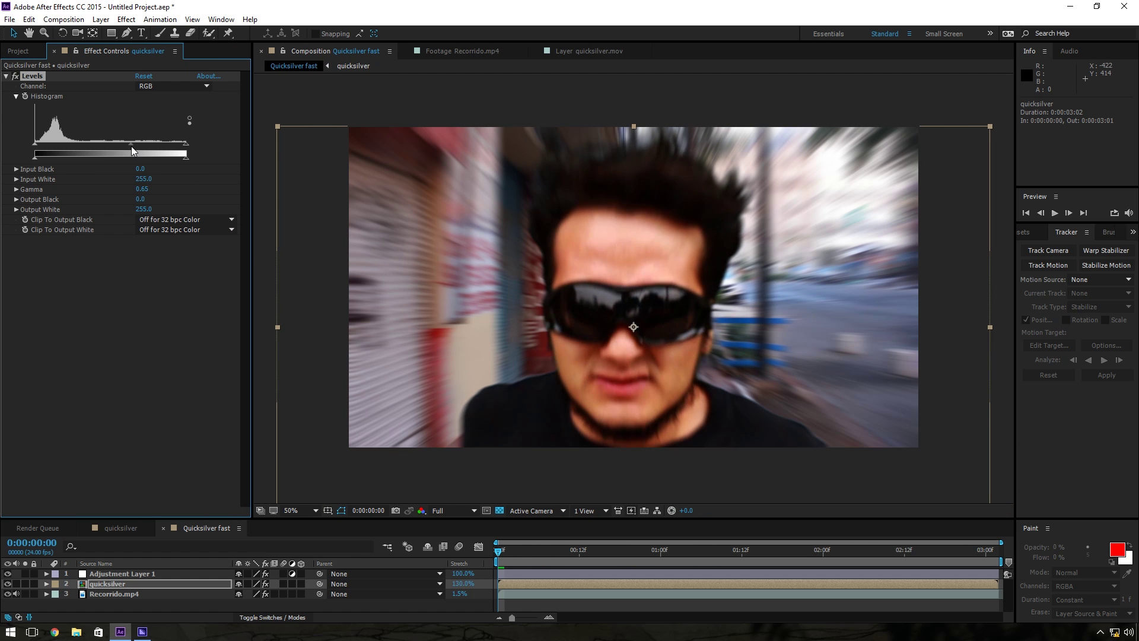
Step: Keep the first Levels on the RGB channel and add a second Levels effect, Levels 2
click(172, 86)
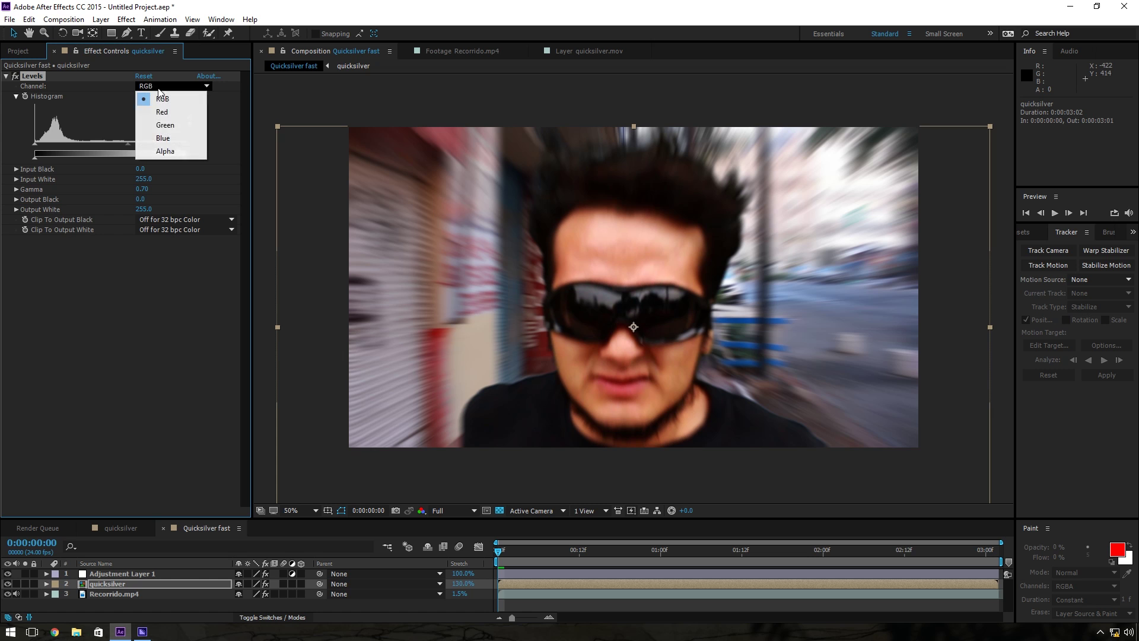
click(166, 115)
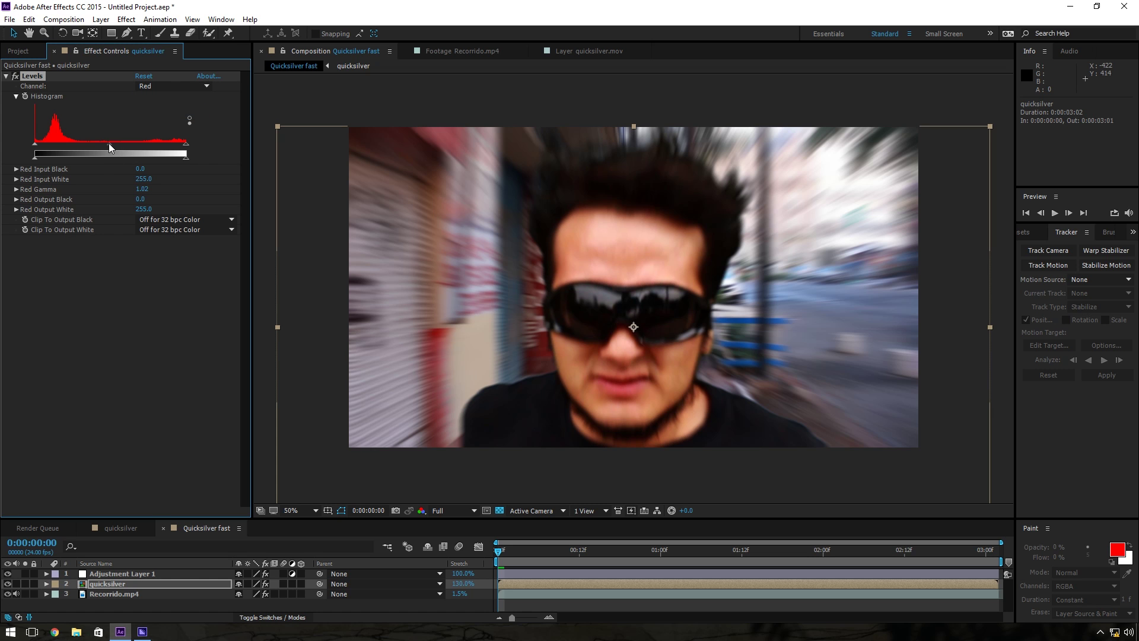
key(ctrl+z)
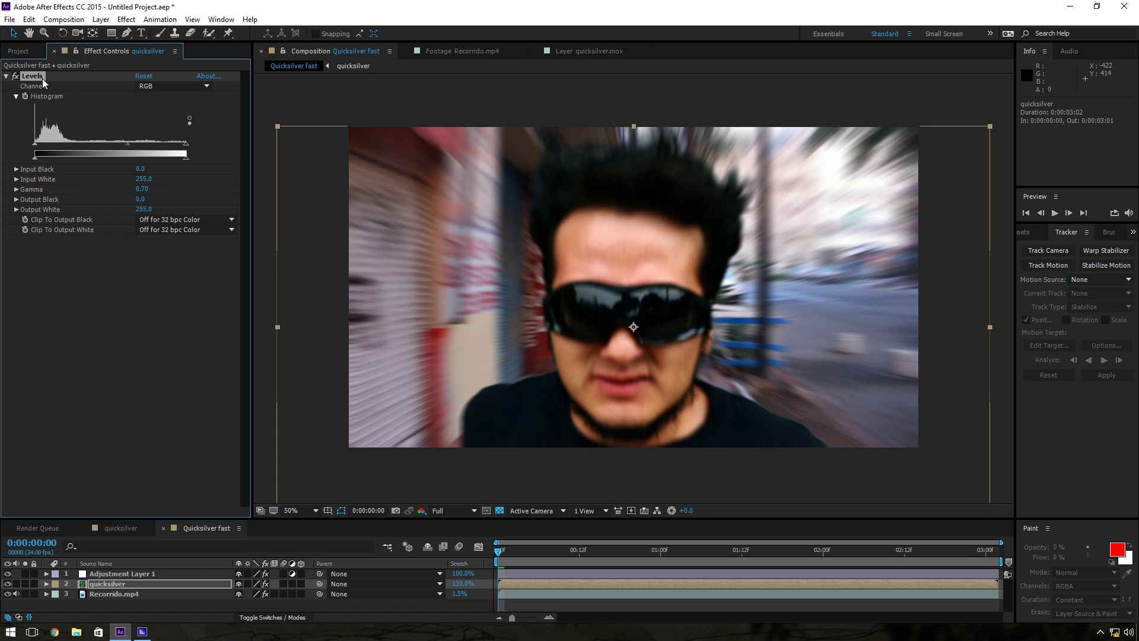
click(126, 19)
click(140, 45)
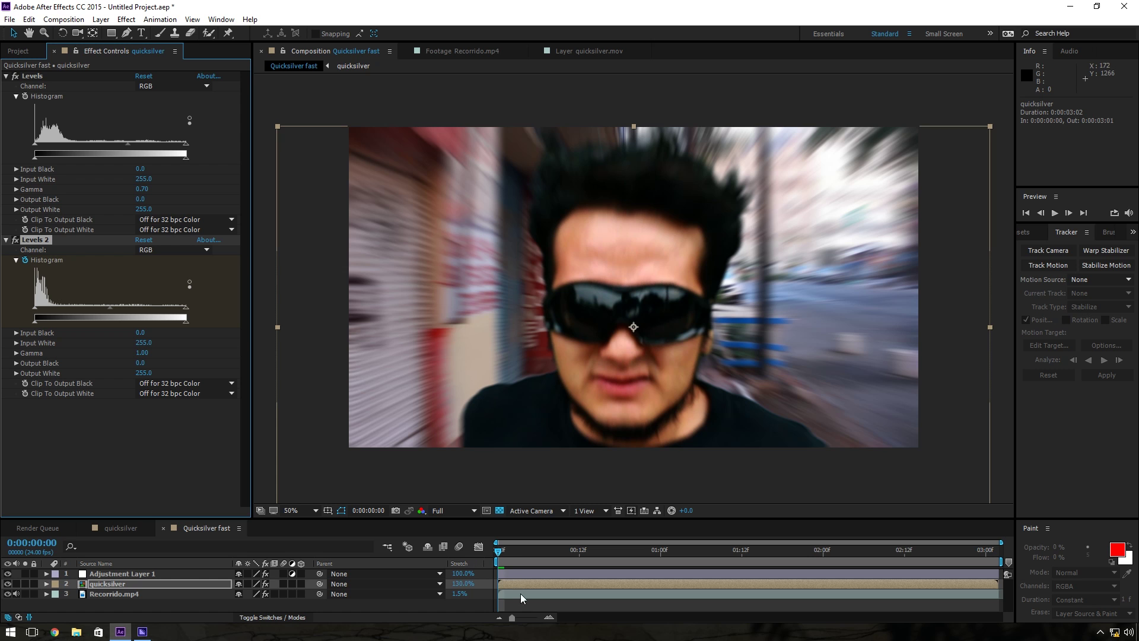
Step: Keyframe Levels 2 RGB gamma changes over the first frames, starting at 0.58
click(548, 618)
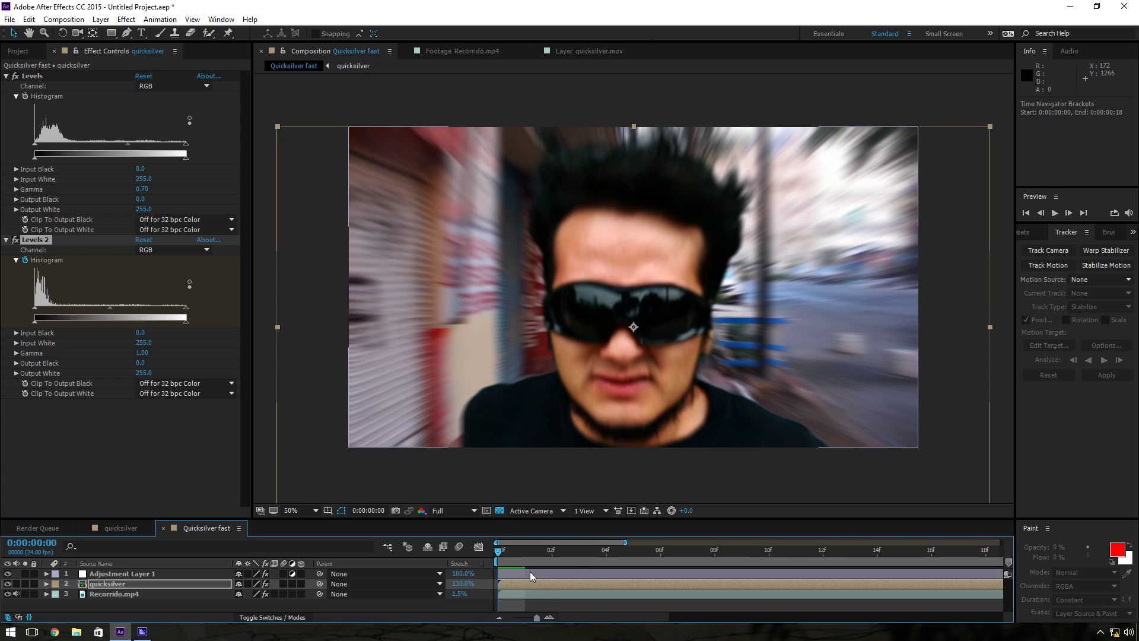
key(space)
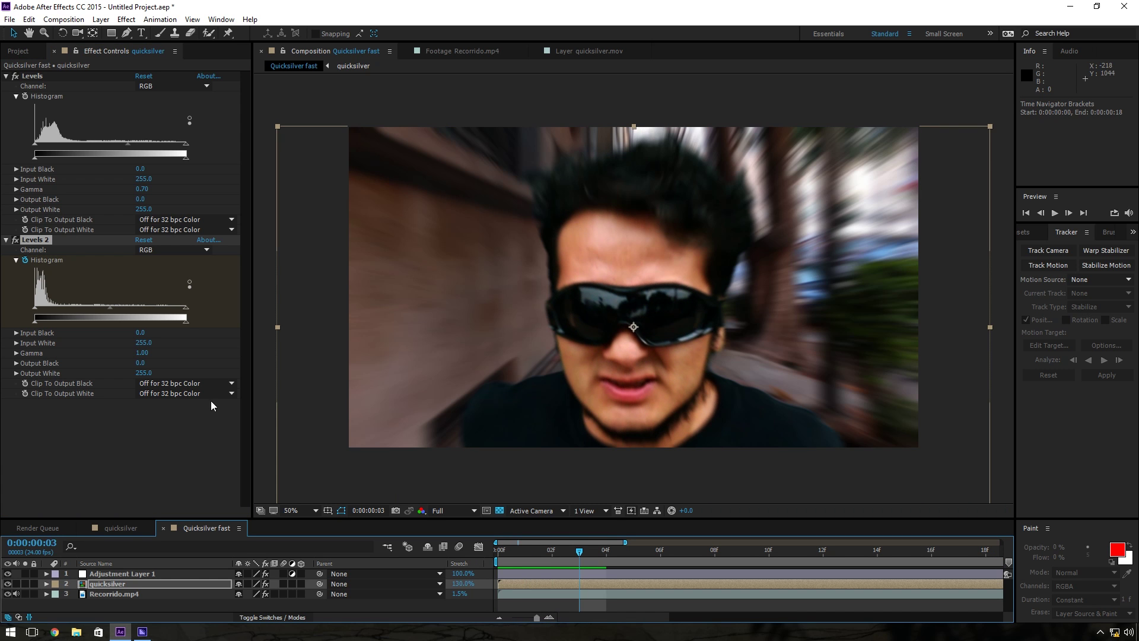
drag(111, 308, 136, 308)
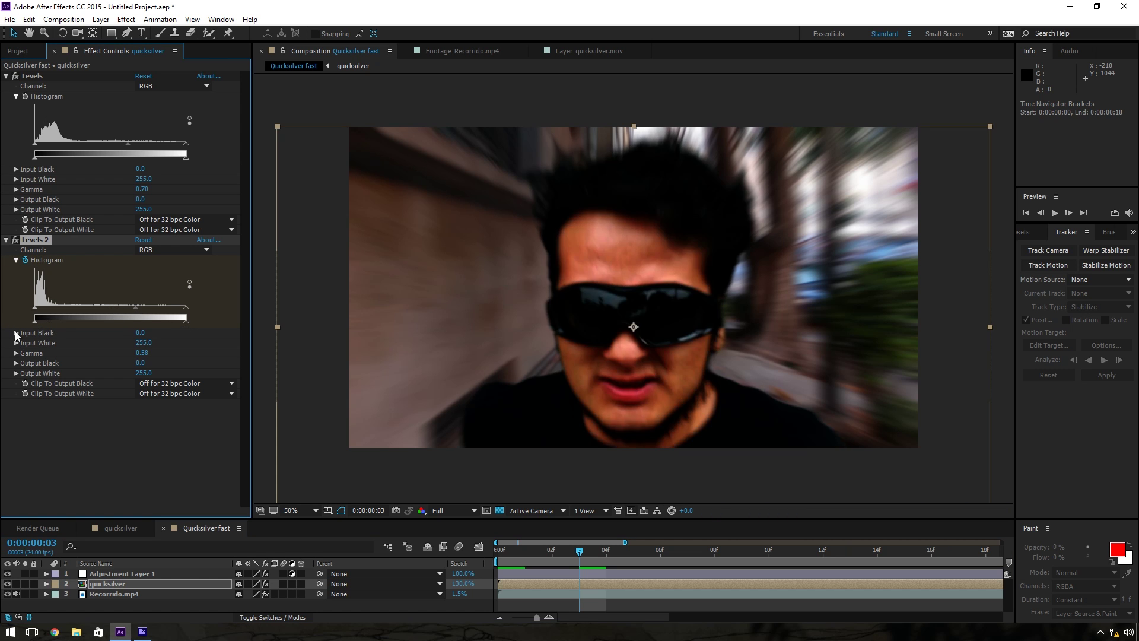
drag(170, 323, 170, 322)
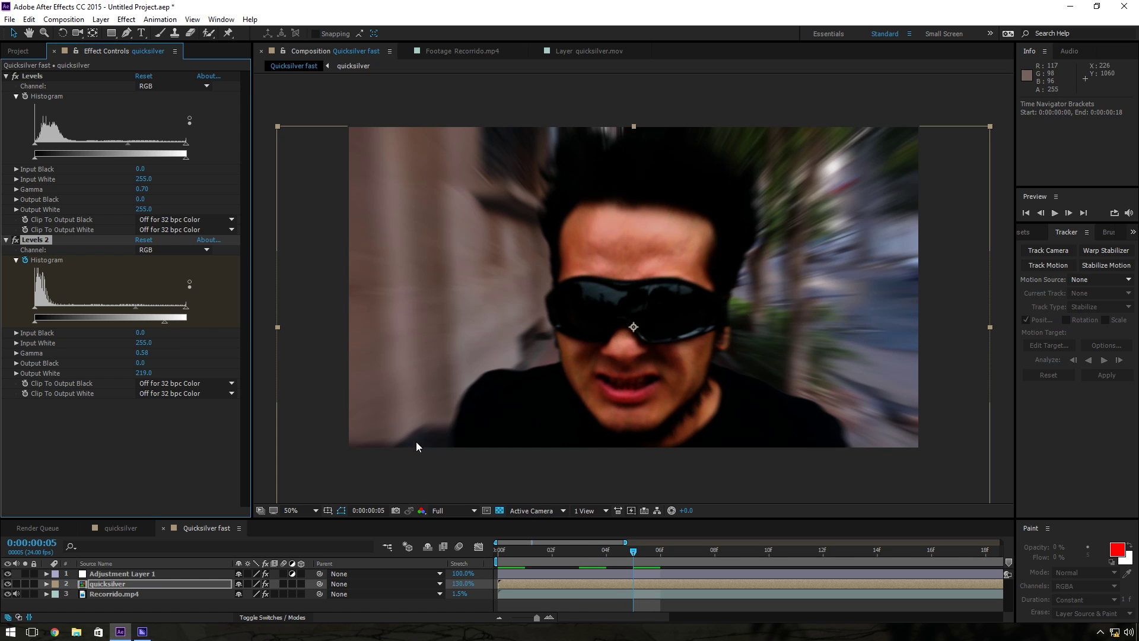
drag(163, 322, 212, 323)
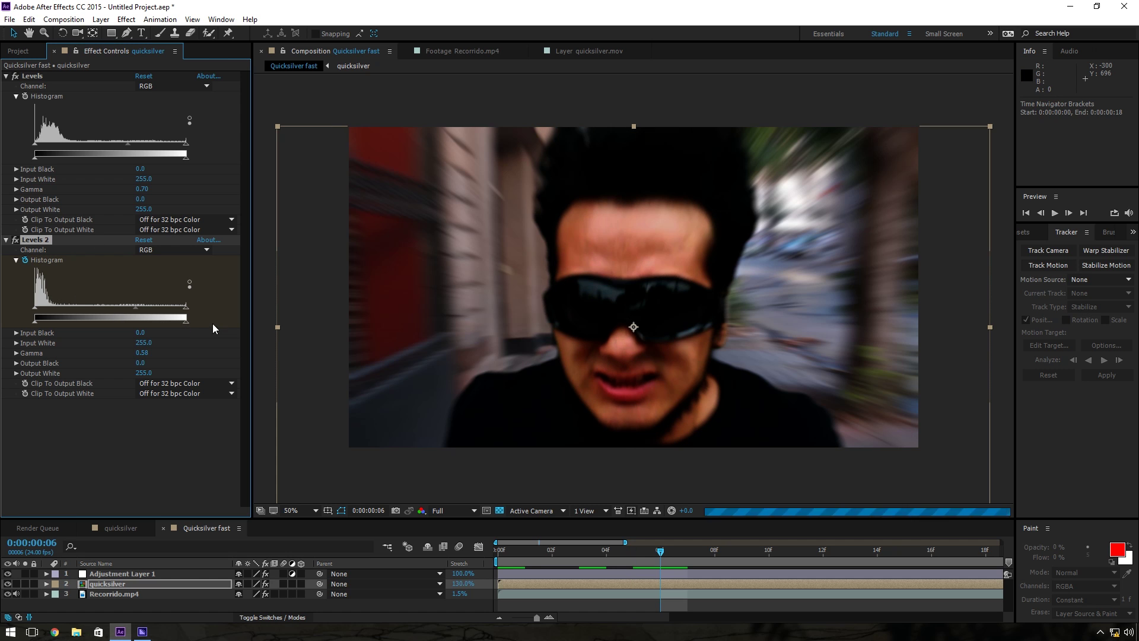
drag(105, 306, 101, 306)
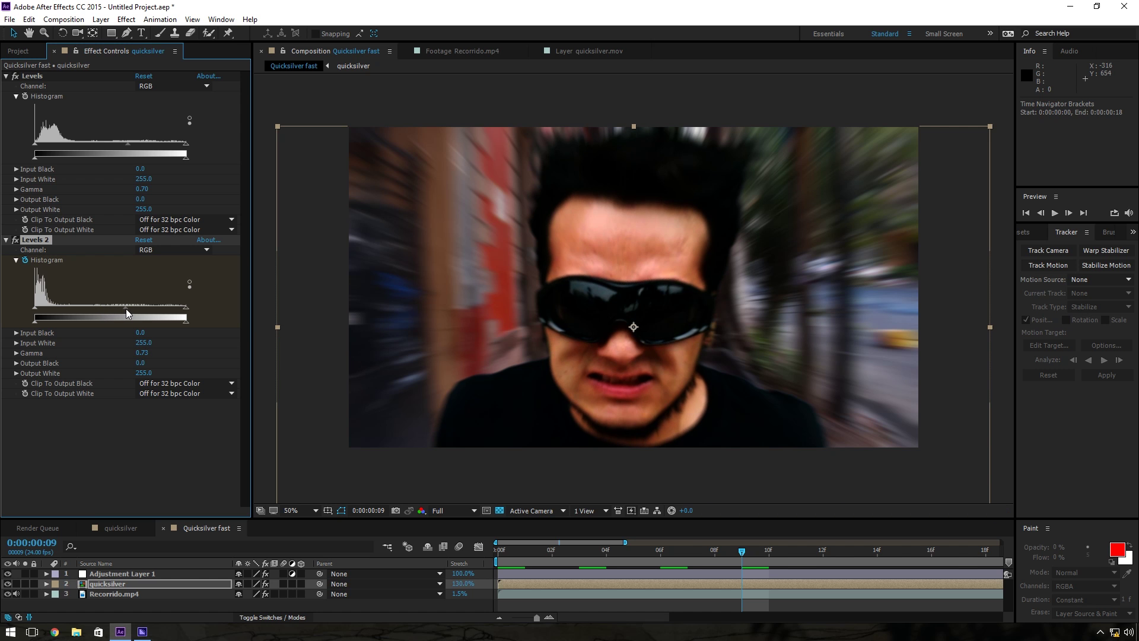
Step: Keyframe Levels 2 red gamma at 1.38, then blue gamma at 1.49
click(181, 249)
click(171, 276)
drag(110, 307, 92, 310)
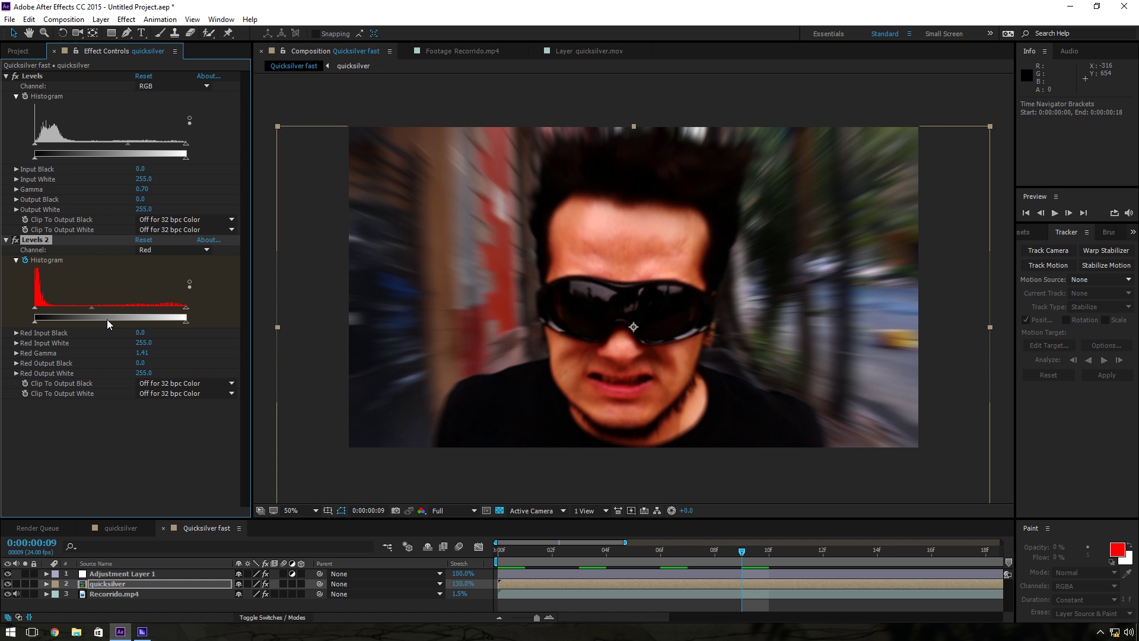
click(172, 250)
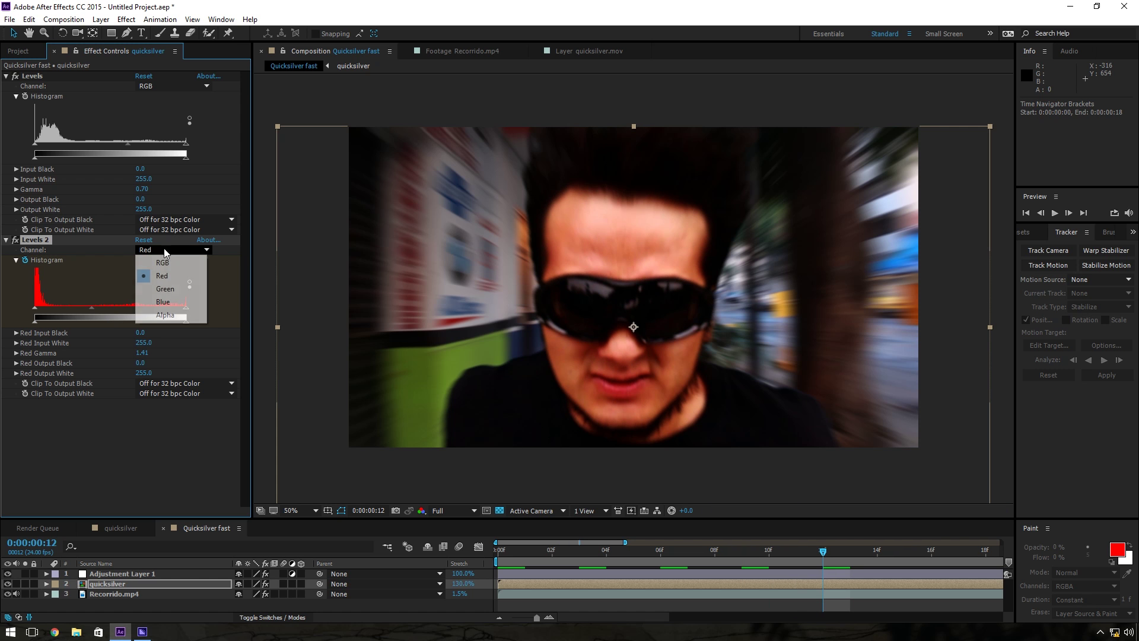
click(170, 305)
drag(102, 309, 88, 310)
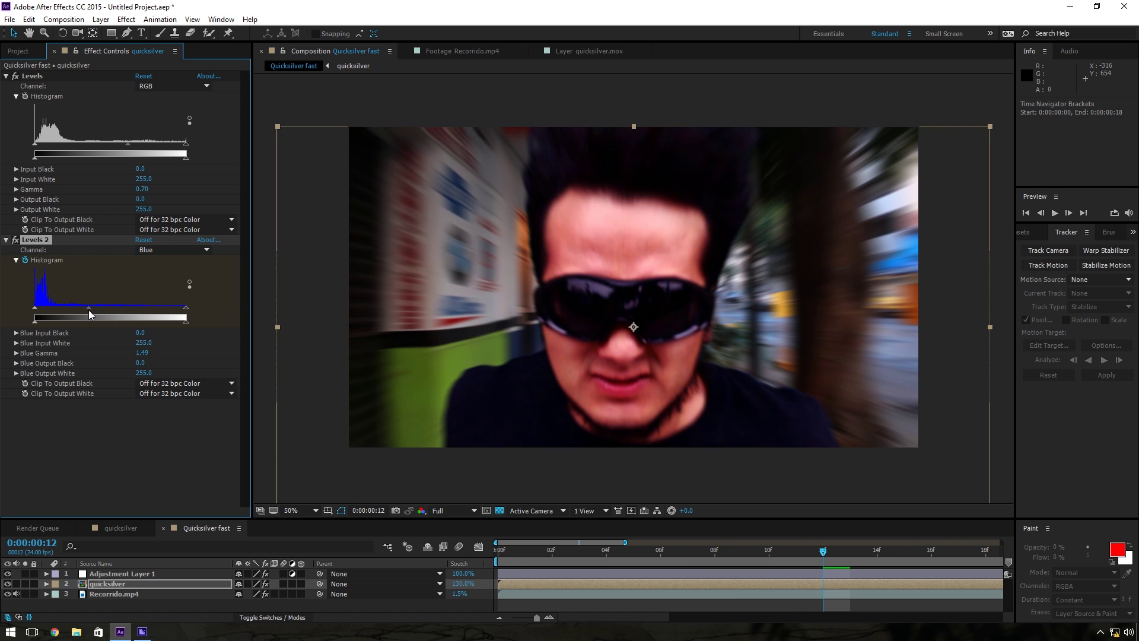
Step: Keyframe Levels 2 red gamma at 1.06, then switch back through RGB to the blue channel
click(152, 250)
click(155, 275)
drag(92, 308, 106, 309)
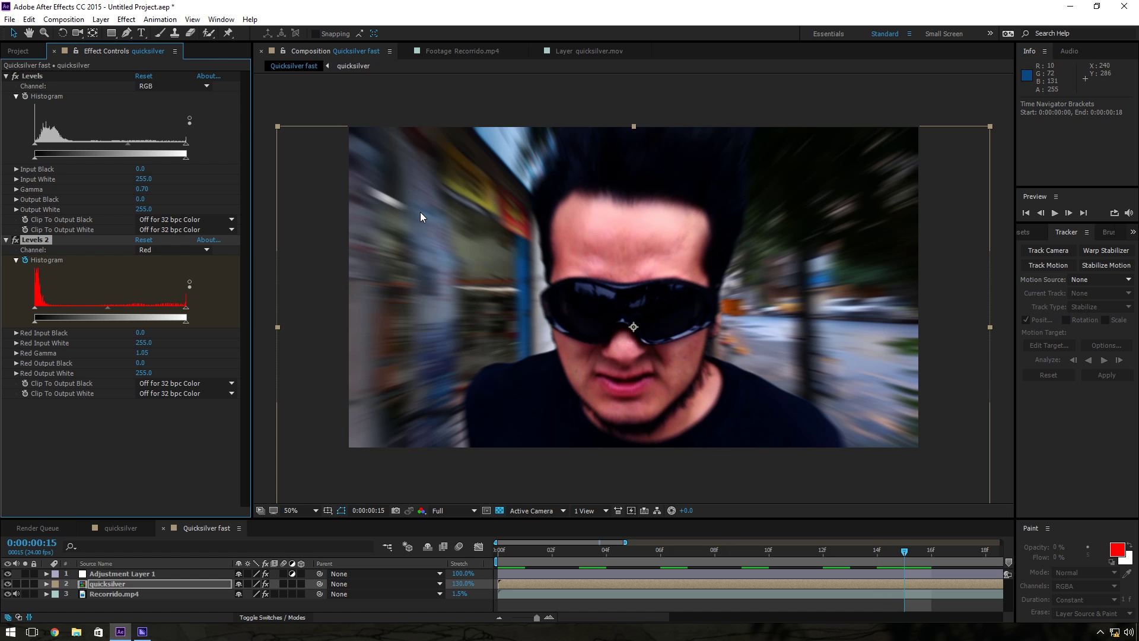
click(199, 249)
click(157, 259)
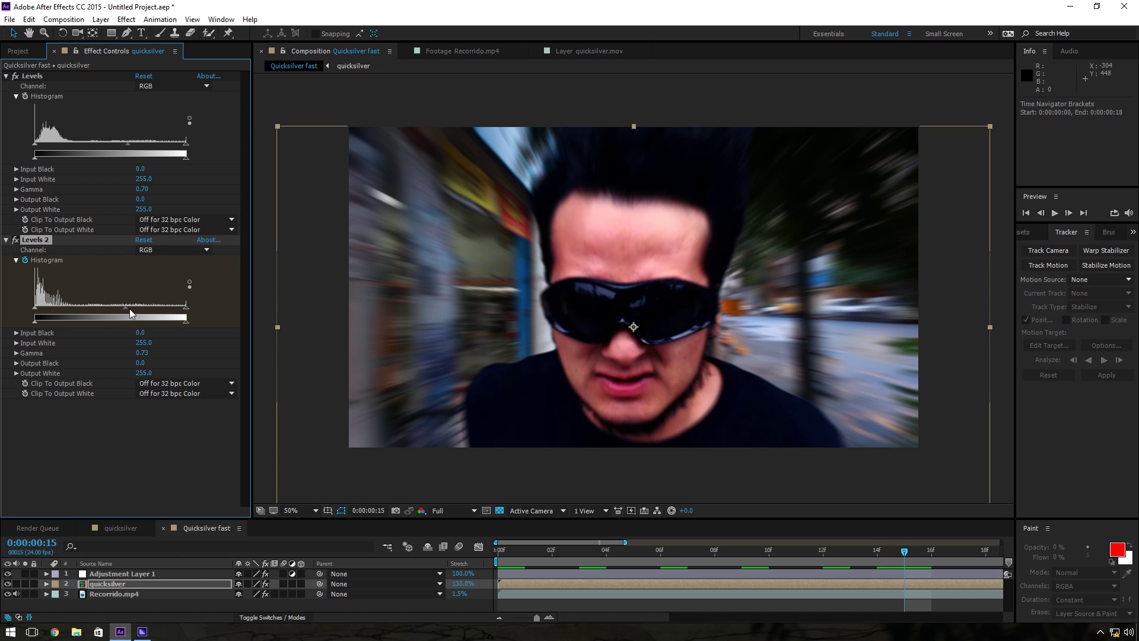
key(Down)
key(Down)
key(Down)
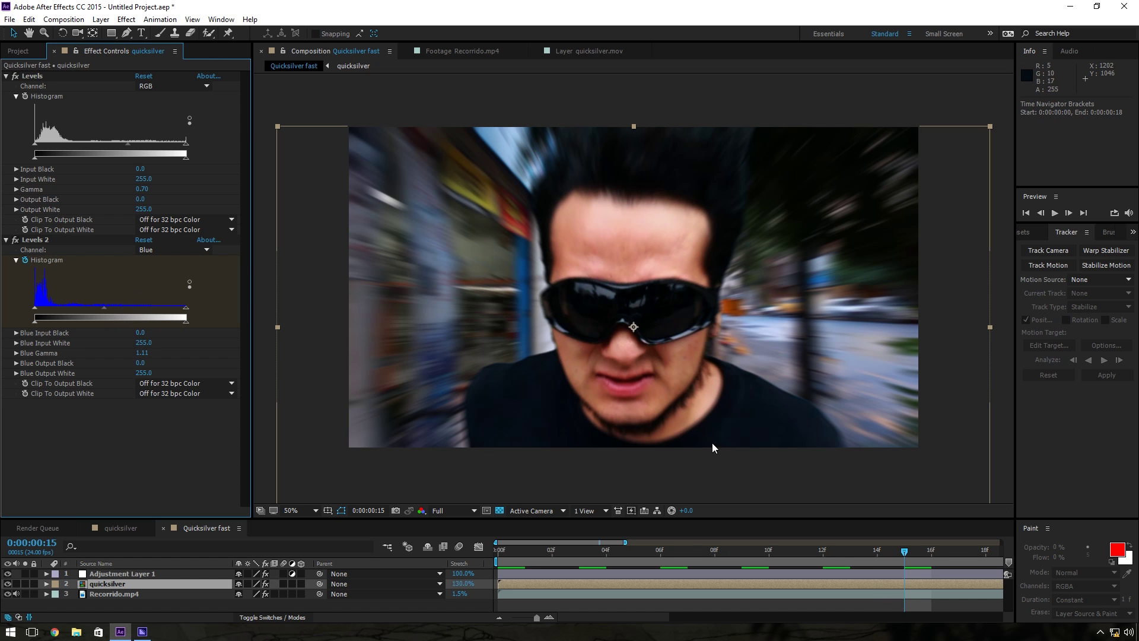
Step: Reveal all the Levels 2 Histogram keyframes and select them
key(u)
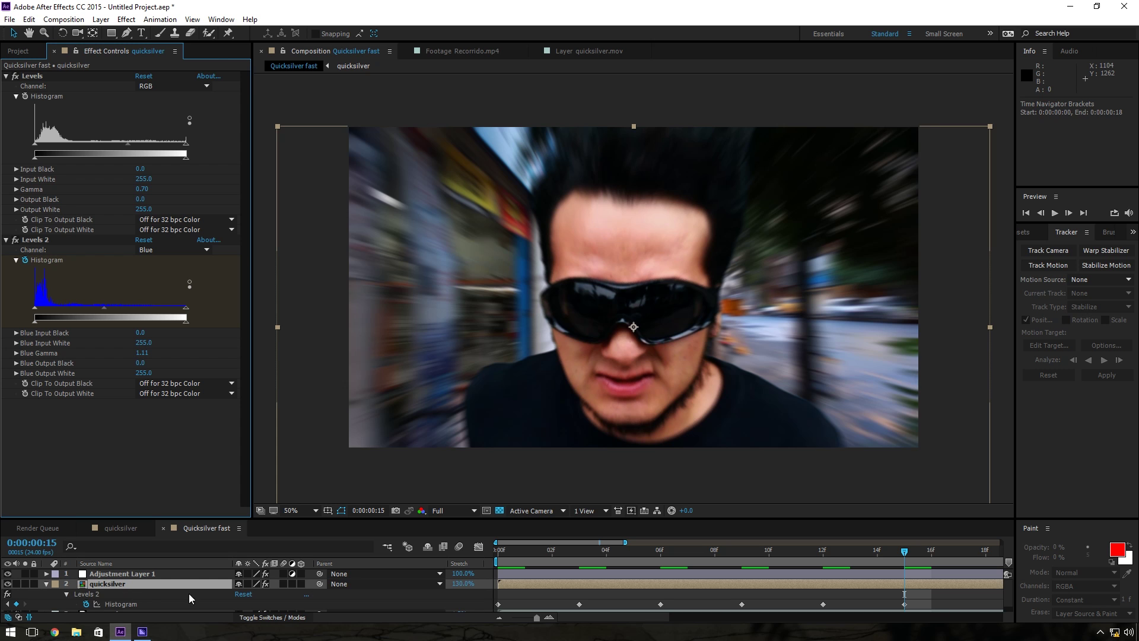
scroll(949, 586, down, 1)
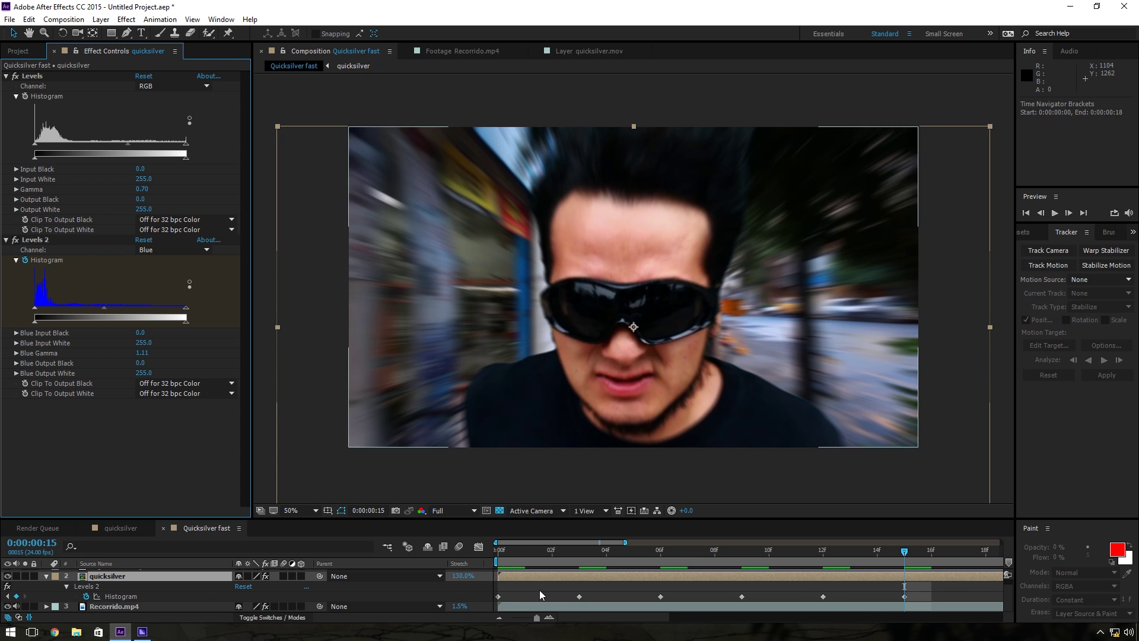
drag(523, 519, 528, 407)
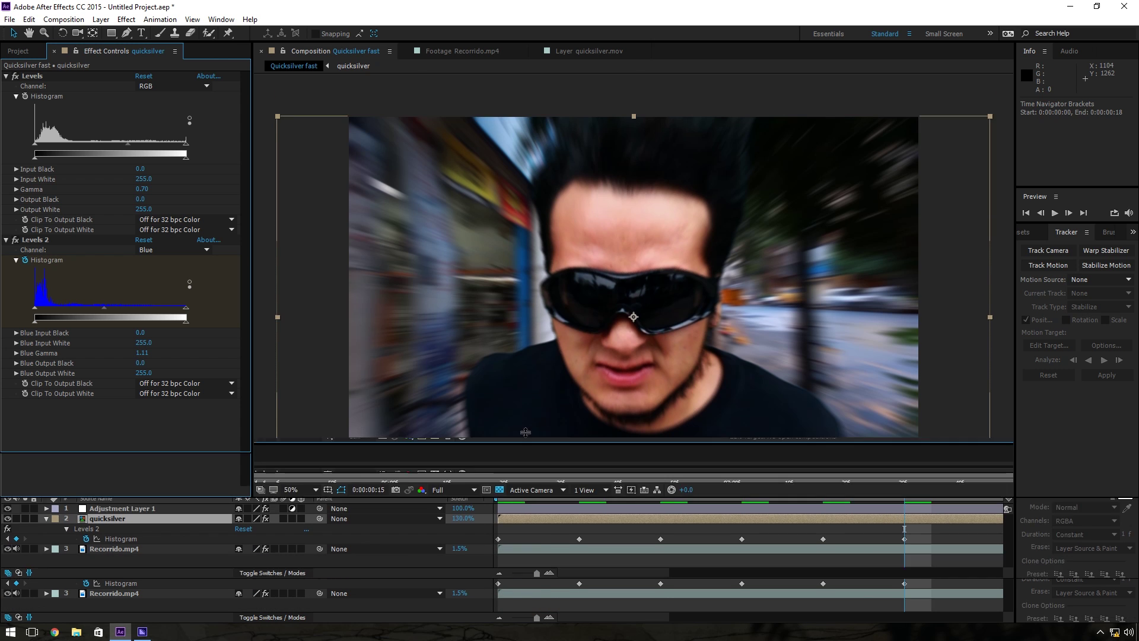
drag(933, 490, 484, 500)
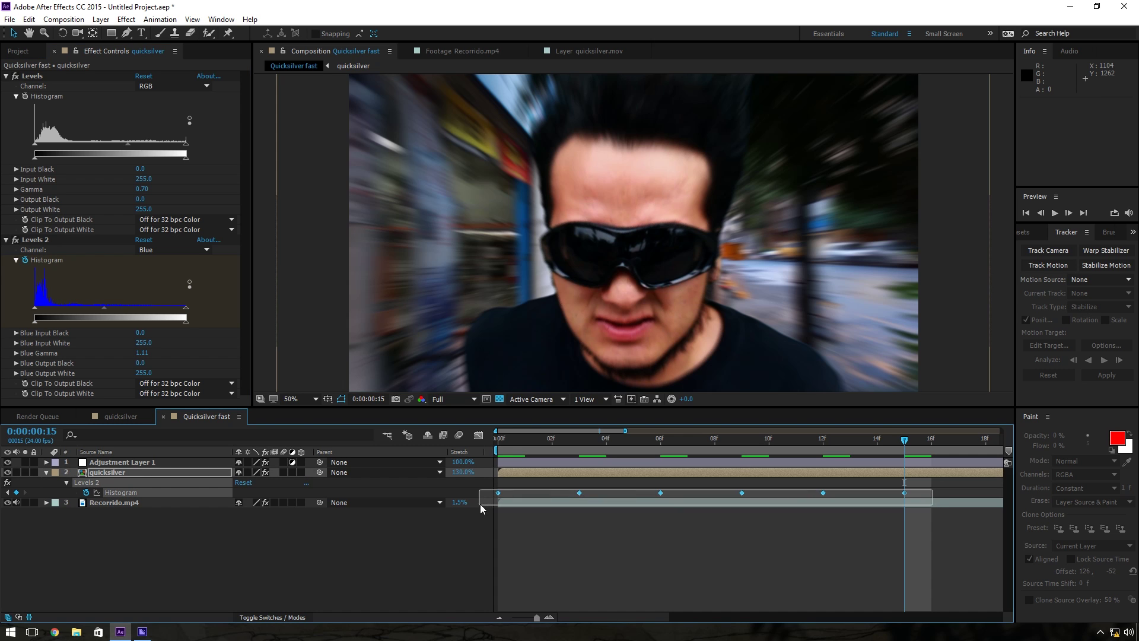
drag(536, 617, 511, 617)
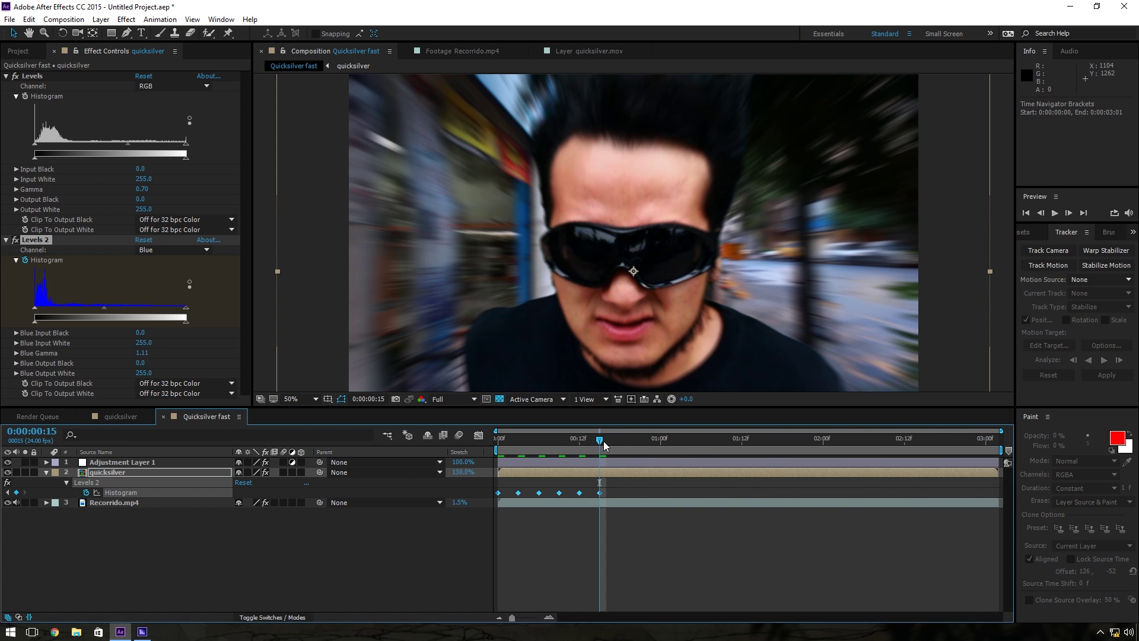
Step: Paste the flicker keyframes at 0:00:00:18 and 0:00:01:12, then preview from the start
drag(604, 445, 618, 446)
key(ctrl+v)
drag(734, 440, 984, 448)
key(ctrl+v)
key(ctrl+v)
key(ctrl+v)
key(Home)
key(space)
Step: Set preview resolution to Third, play back the Levels 2 flicker, then scrub to frame 21
click(450, 399)
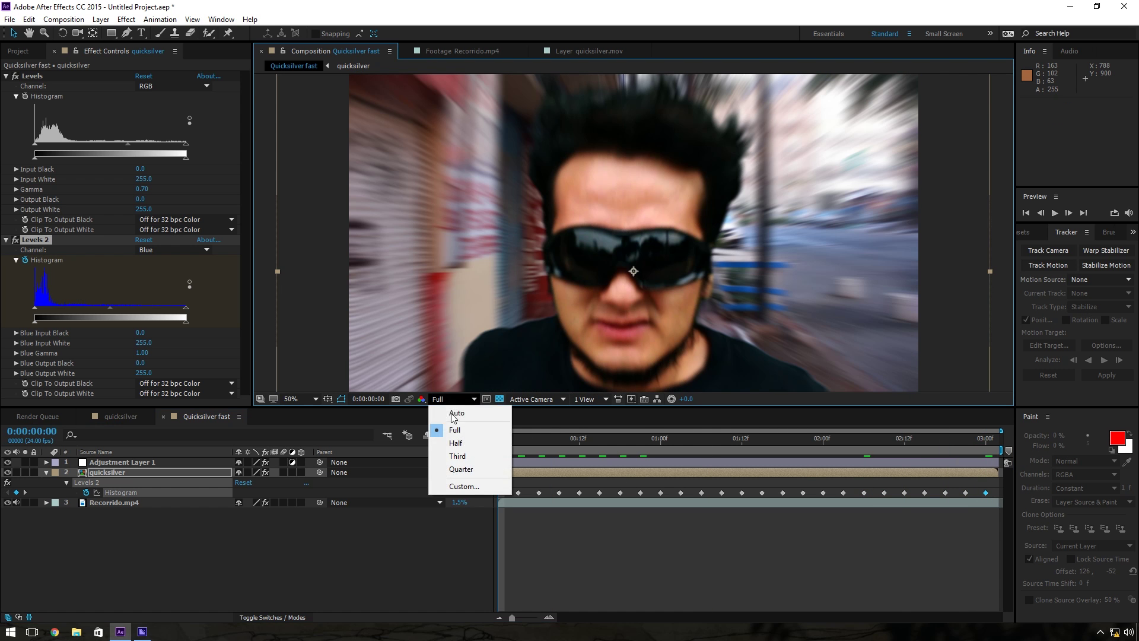
click(458, 449)
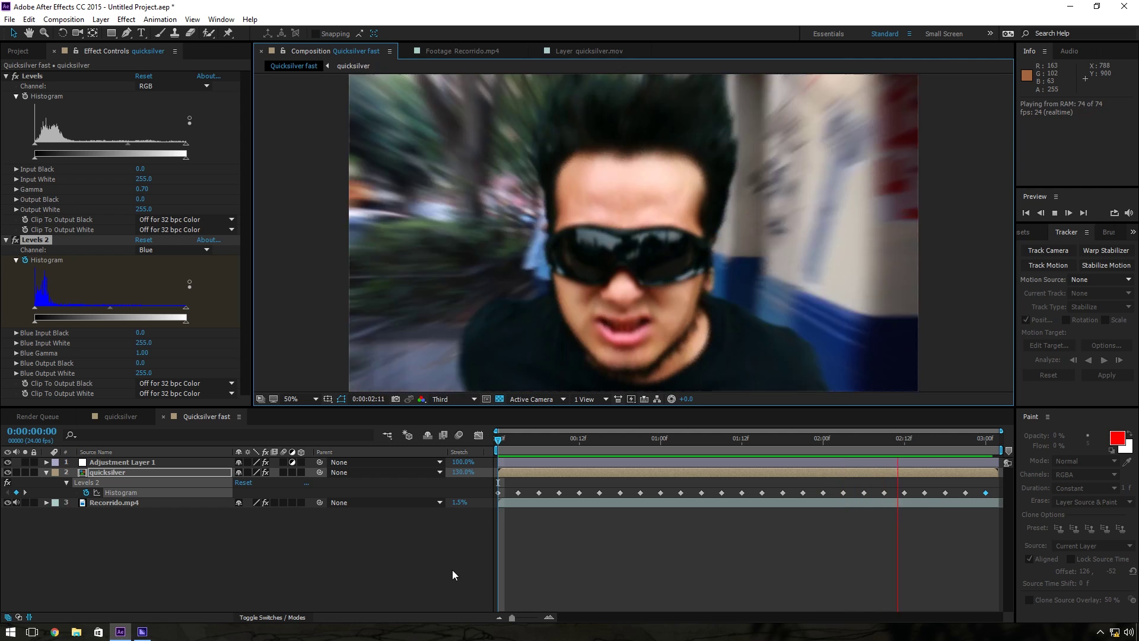
key(space)
mouse_move(542, 447)
mouse_down()
mouse_move(862, 451)
mouse_move(565, 440)
mouse_up()
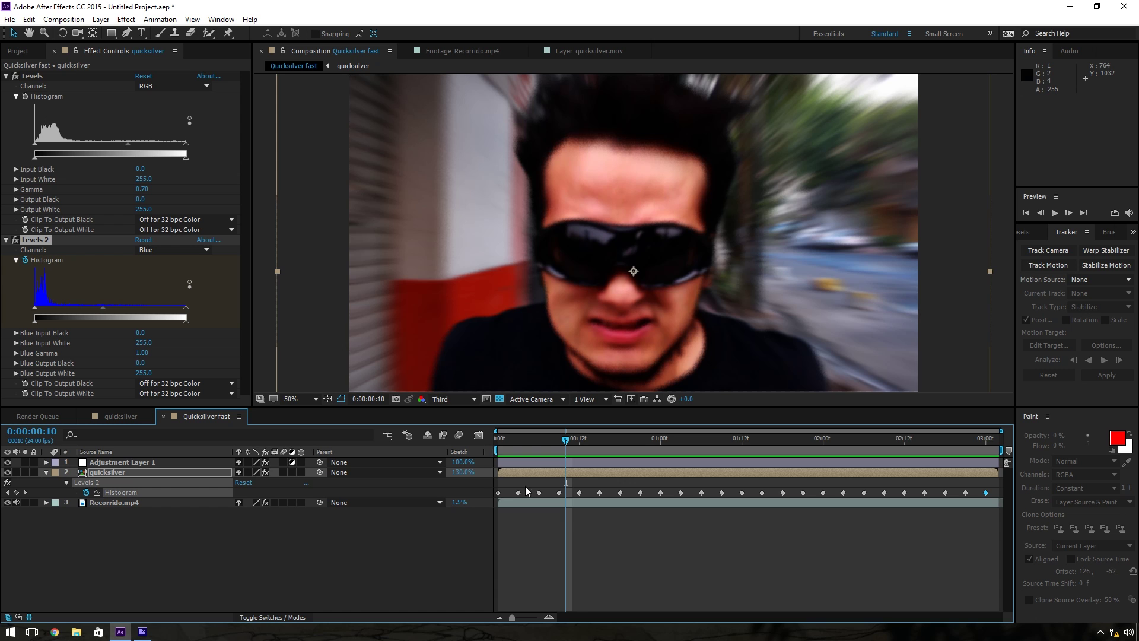
click(144, 475)
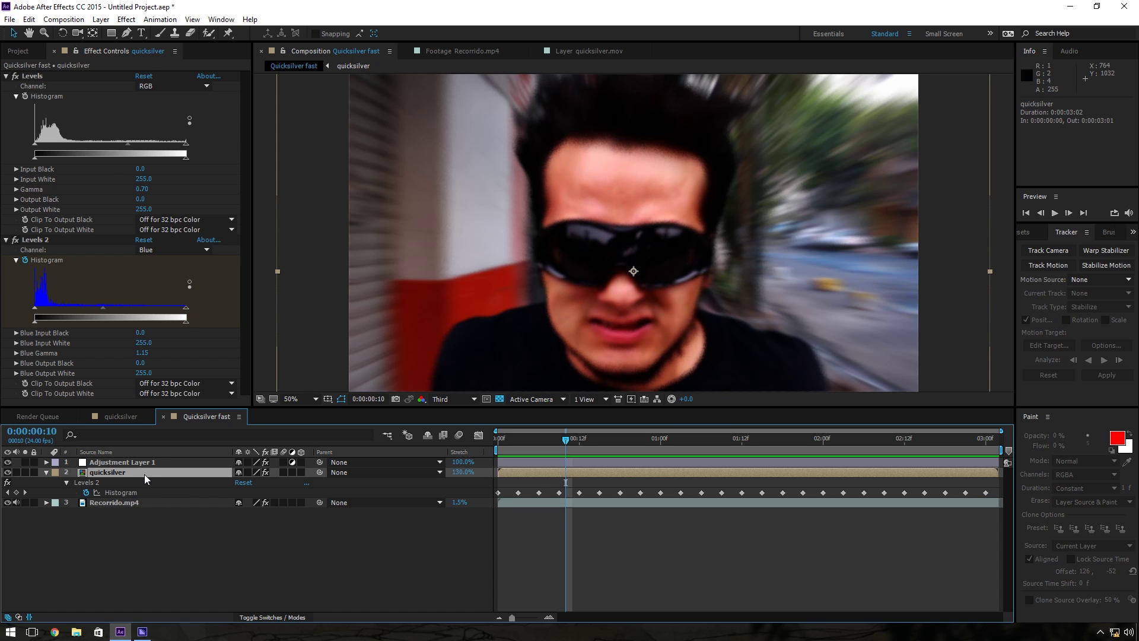
Step: Duplicate quicksilver and Recorrido.mp4, moving the street copy to the top of the stack
key(ctrl+d)
drag(112, 473, 114, 465)
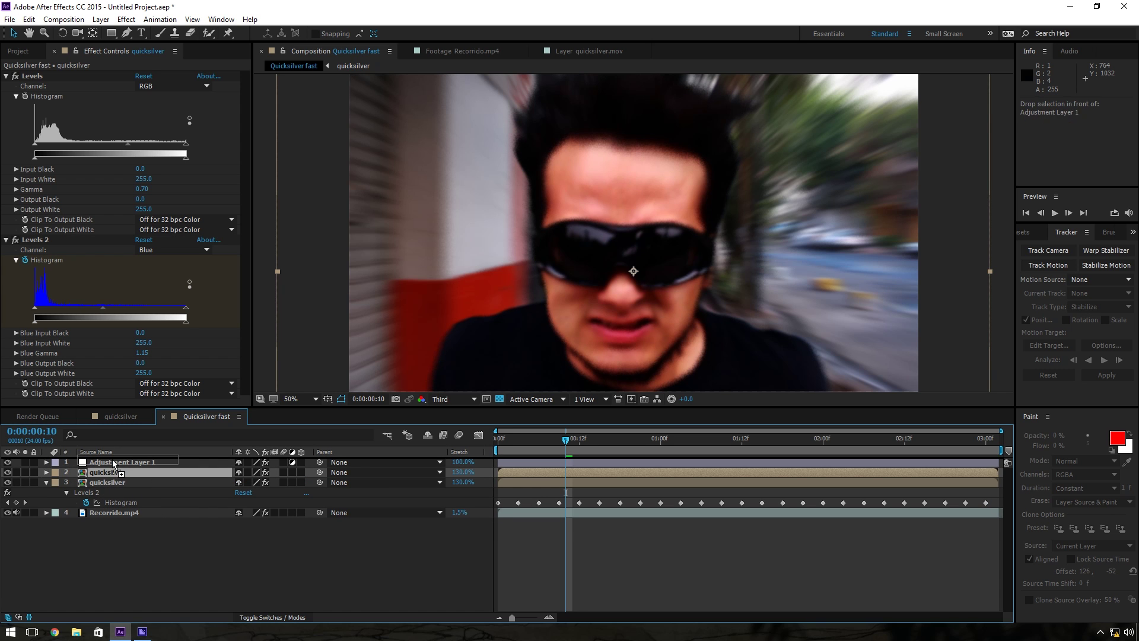
click(136, 512)
key(ctrl+d)
drag(133, 512, 137, 458)
Step: Make the street copy play in reverse, then move the quicksilver face layer to the top
right_click(564, 461)
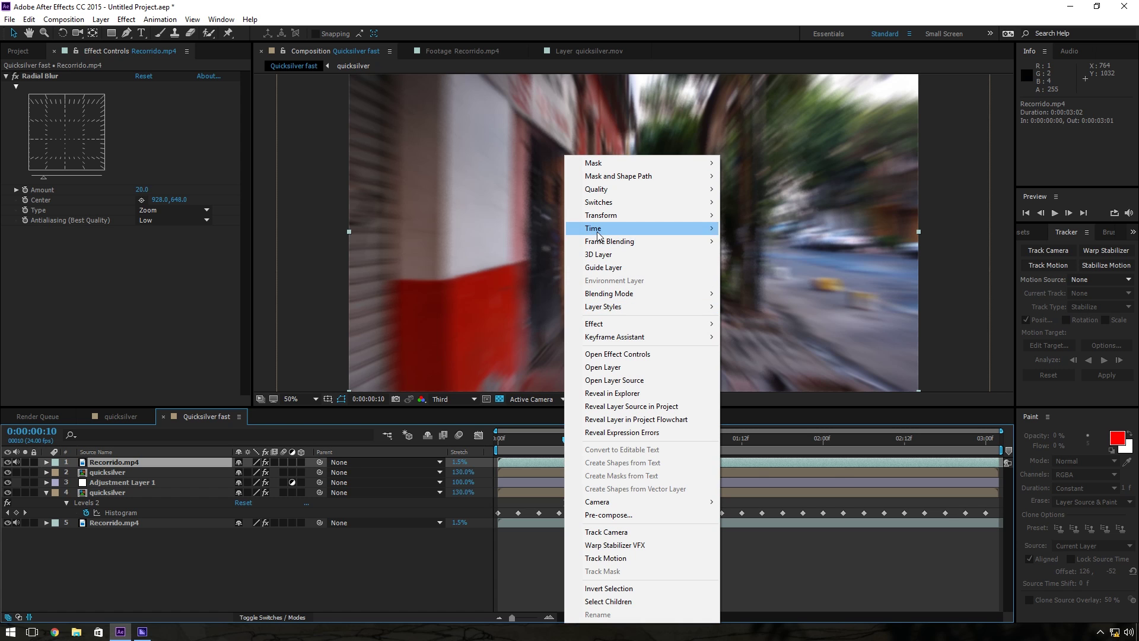
mouse_move(655, 229)
click(769, 242)
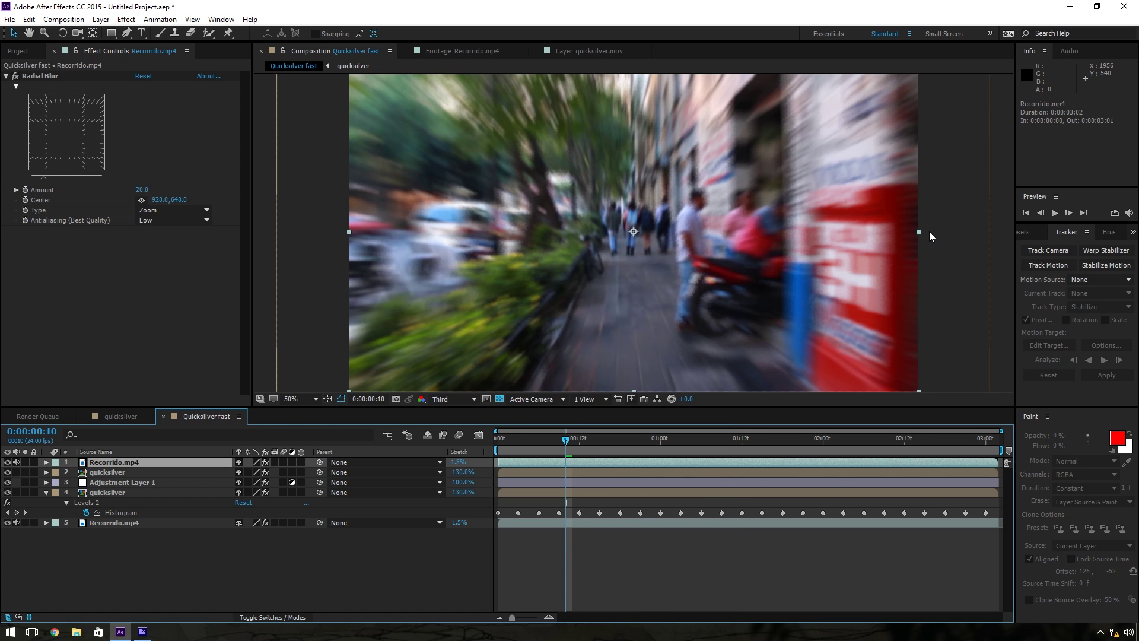
drag(555, 449, 613, 446)
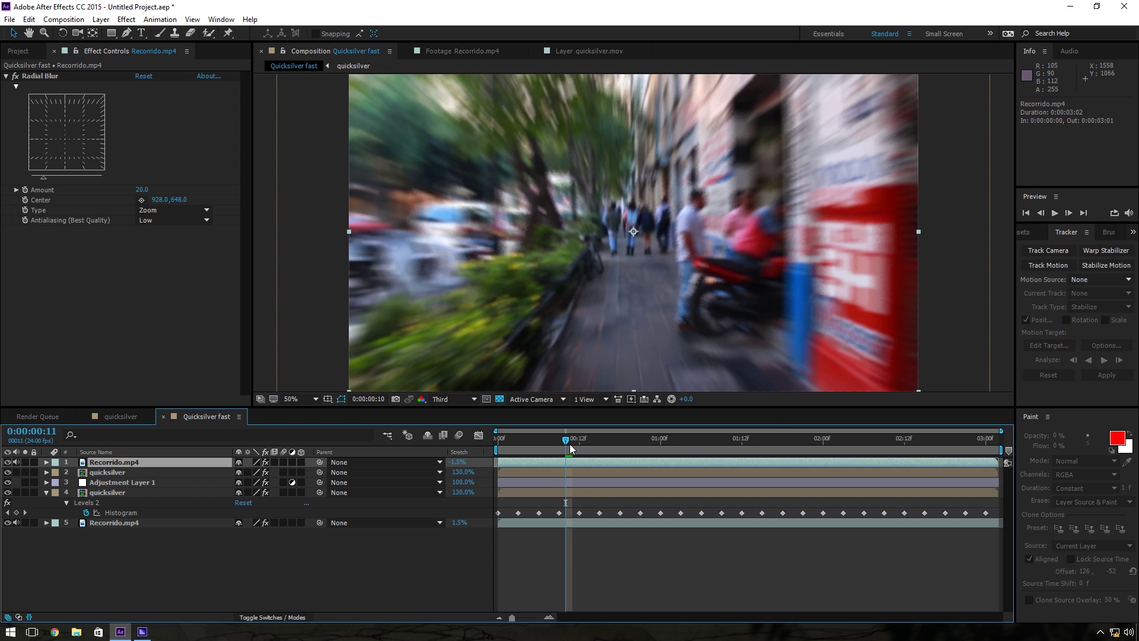
key(Home)
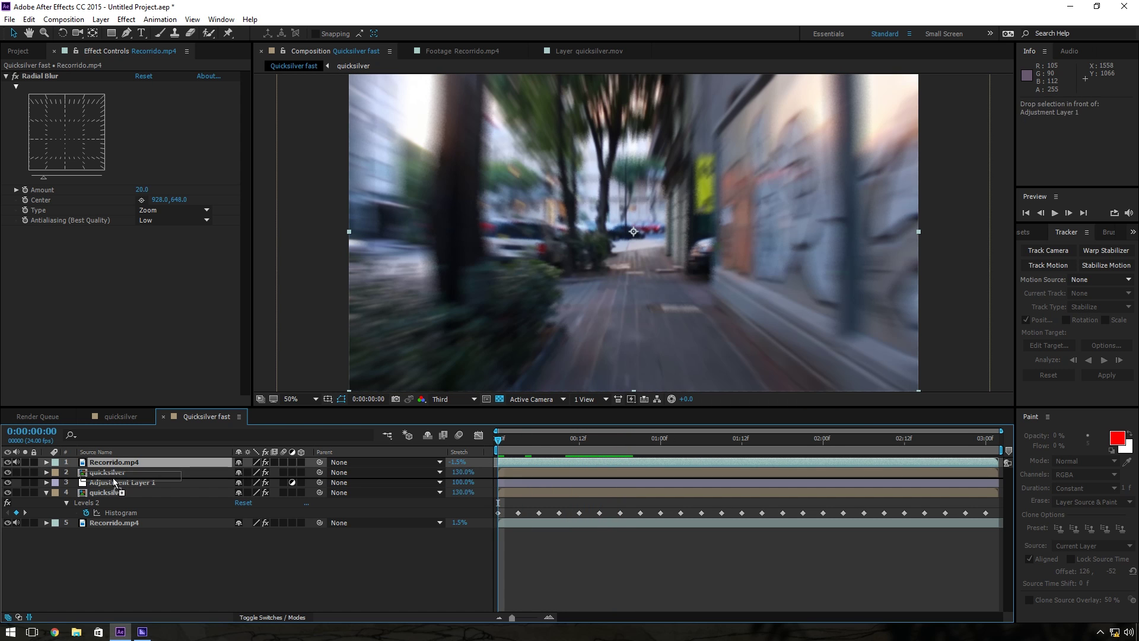
drag(111, 472, 113, 459)
scroll(591, 302, up, 2)
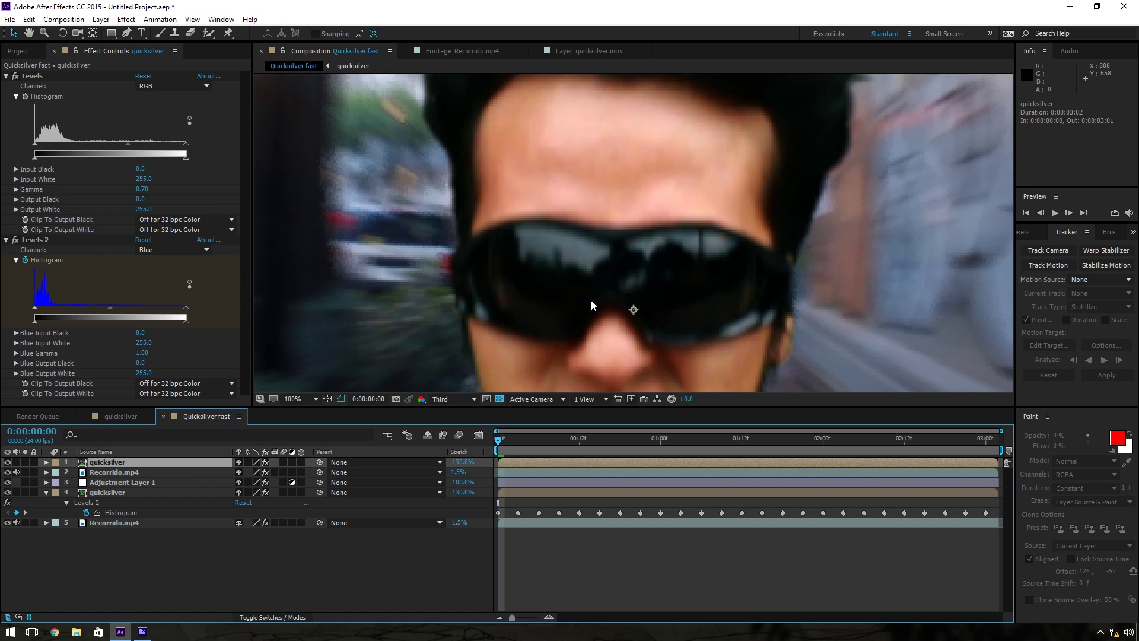
Step: Draw a closed 10-point mask around the goggles on the quicksilver layer
click(128, 33)
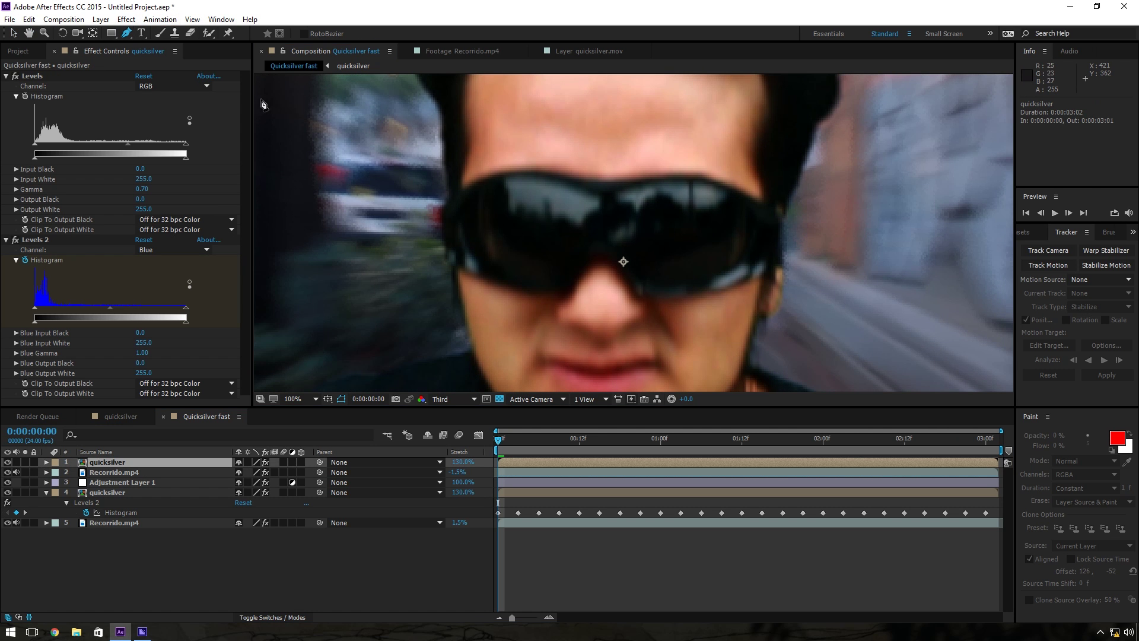
click(464, 259)
mouse_move(523, 292)
mouse_down()
mouse_move(544, 293)
mouse_move(598, 258)
mouse_move(635, 294)
mouse_up()
click(761, 277)
click(766, 224)
drag(720, 184, 596, 195)
mouse_move(531, 174)
mouse_down()
mouse_move(510, 176)
mouse_move(462, 218)
mouse_up()
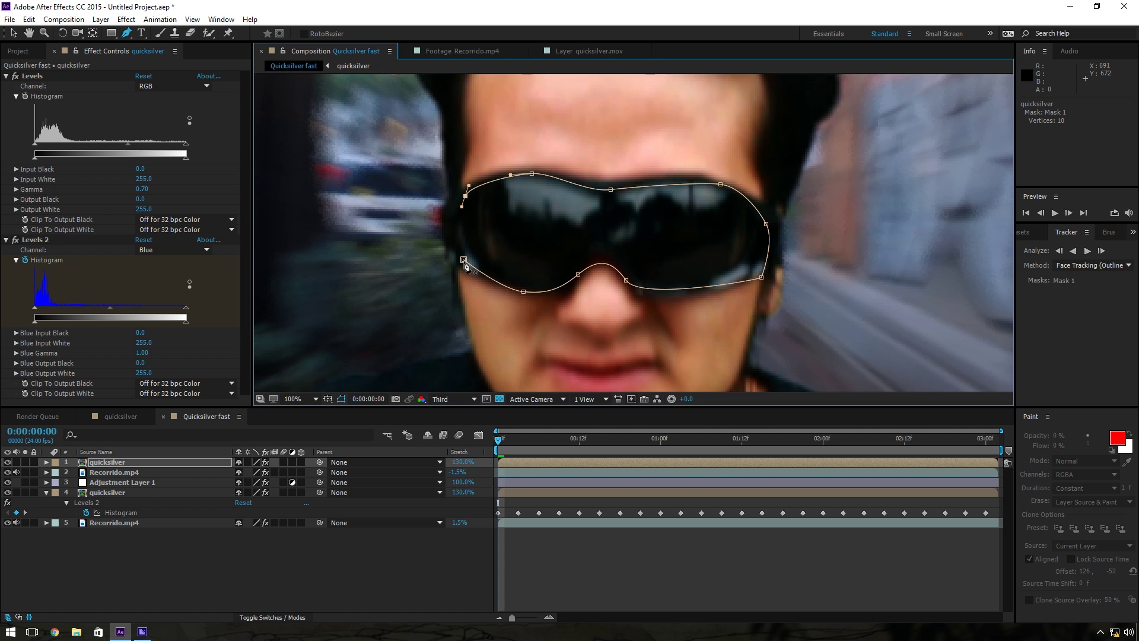
drag(464, 259, 501, 290)
click(805, 440)
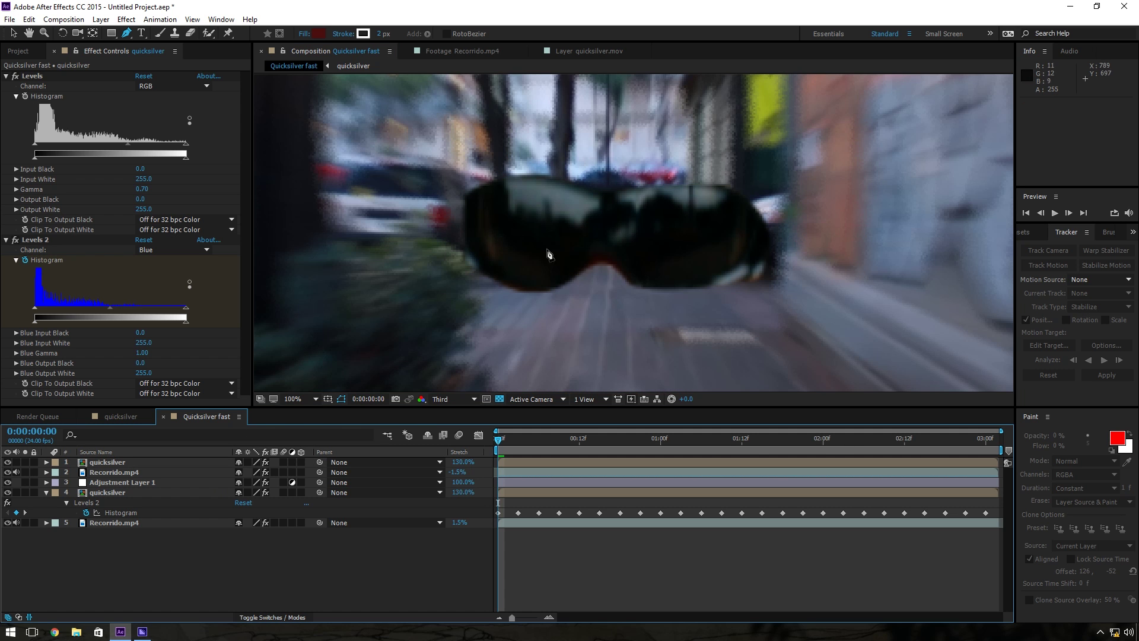
Step: Track Mask 1 forward through the clip and check the tracked result
click(136, 462)
click(46, 462)
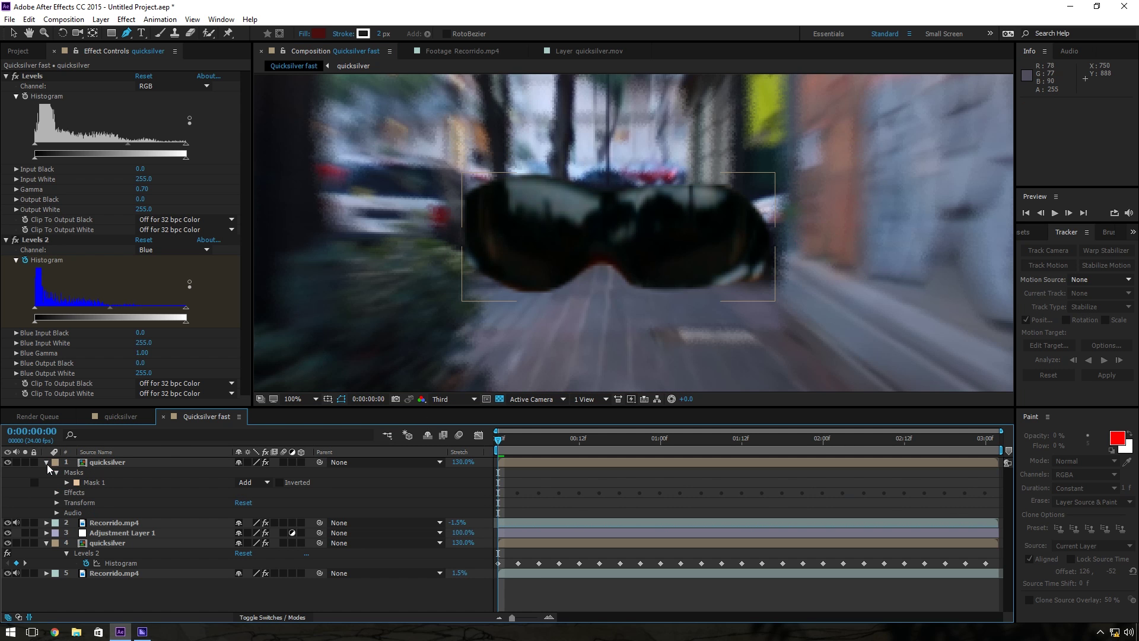
click(89, 475)
click(95, 481)
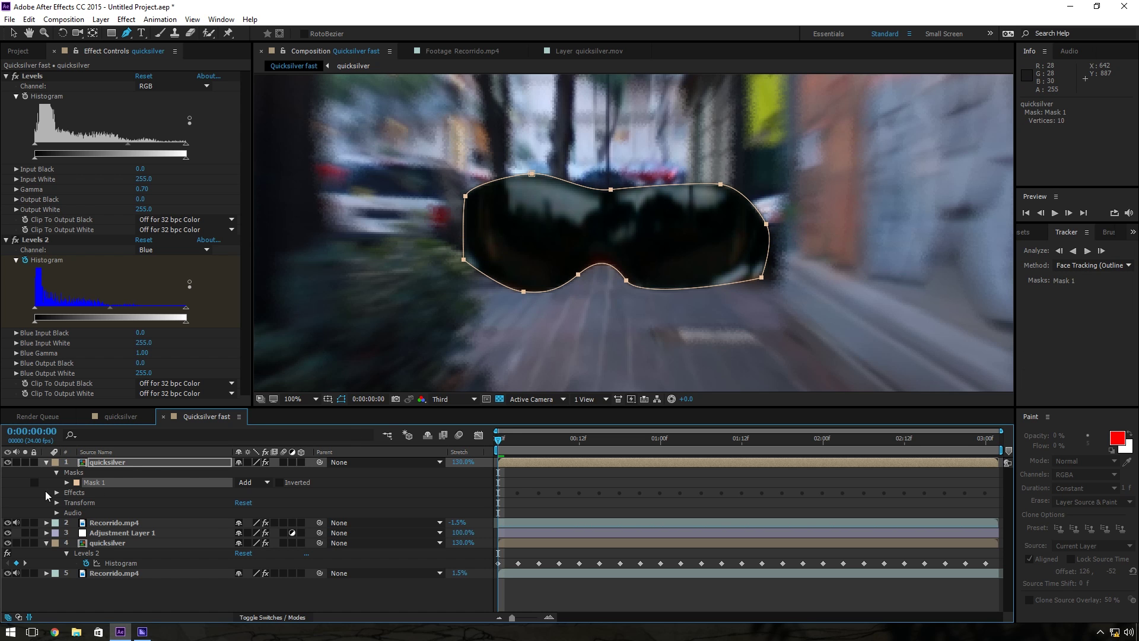
right_click(102, 483)
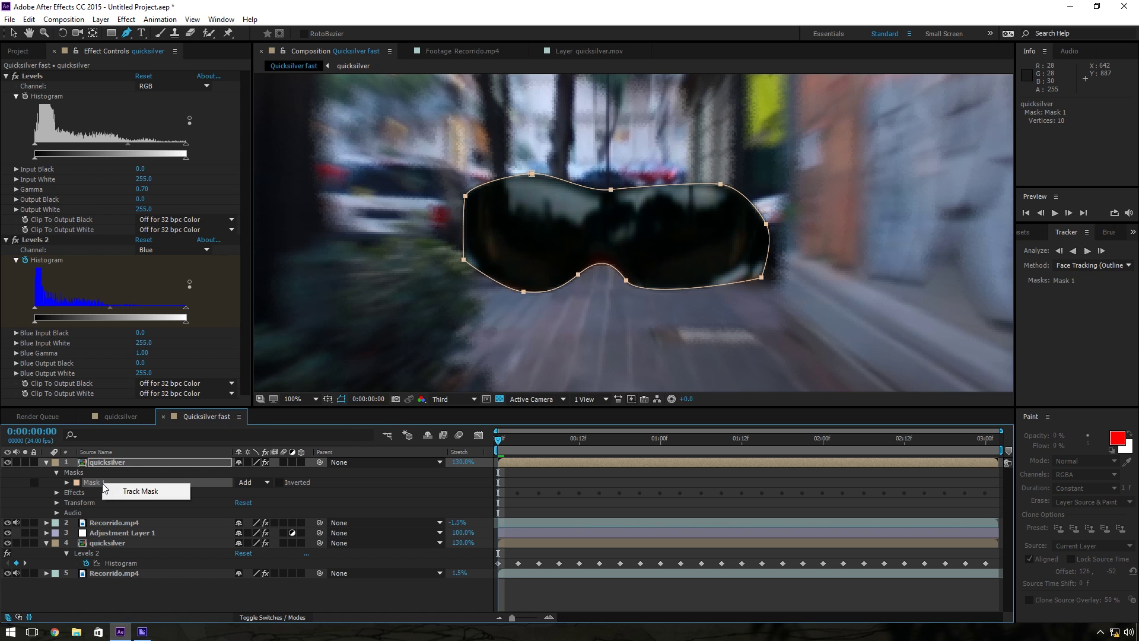
click(138, 495)
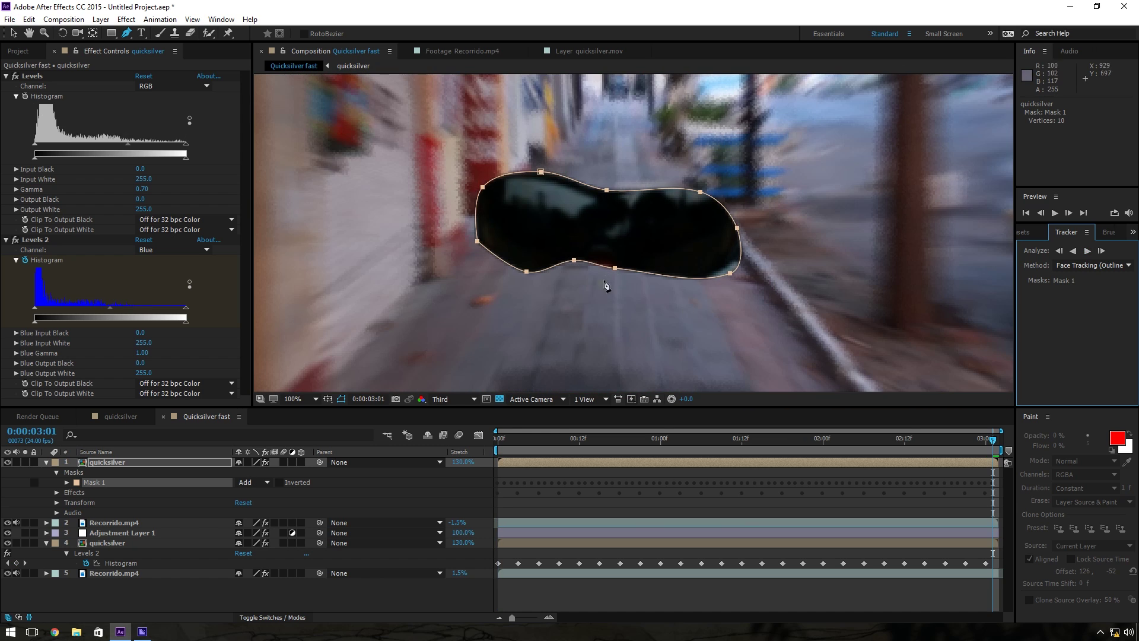
drag(510, 442, 800, 458)
Step: Set the Recorrido.mp4 copy's track matte to the quicksilver layer's alpha
key(space)
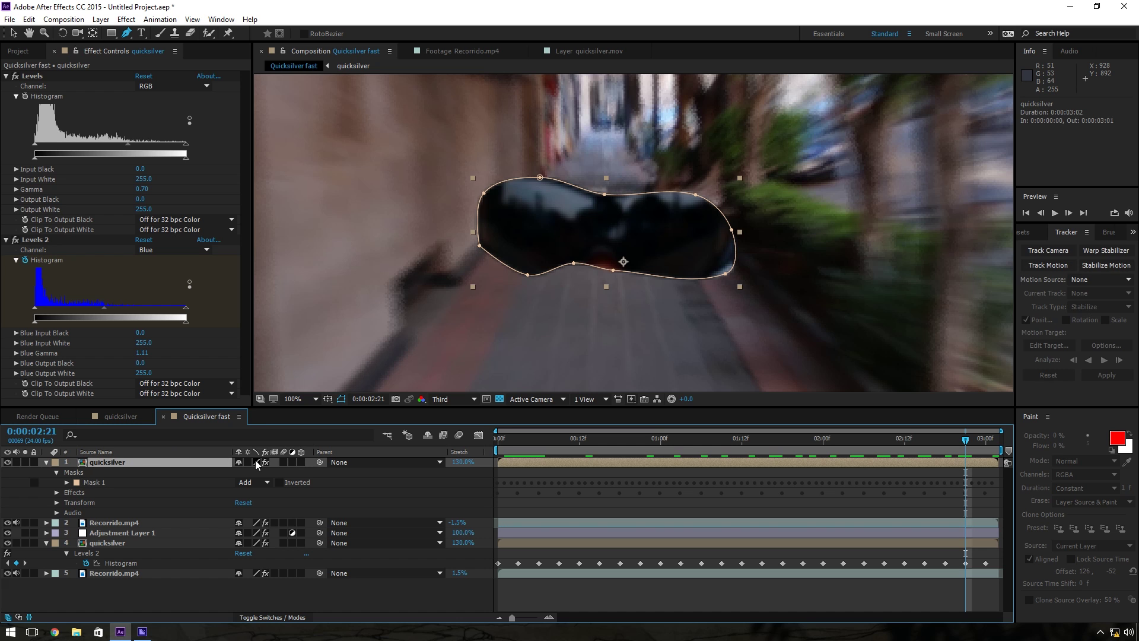
click(130, 524)
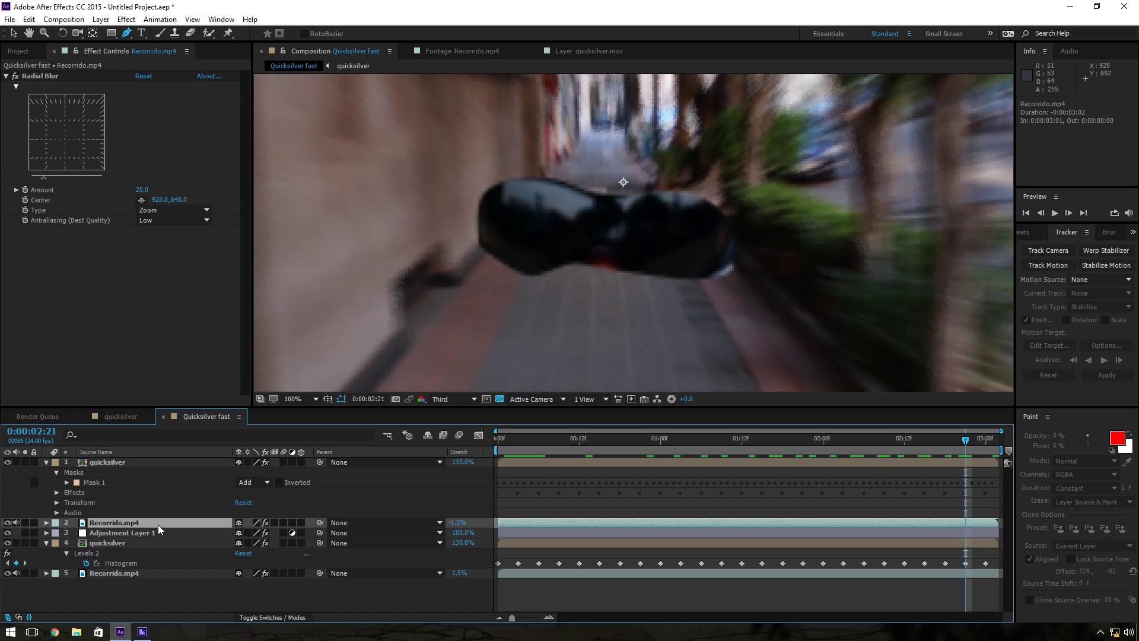
click(337, 522)
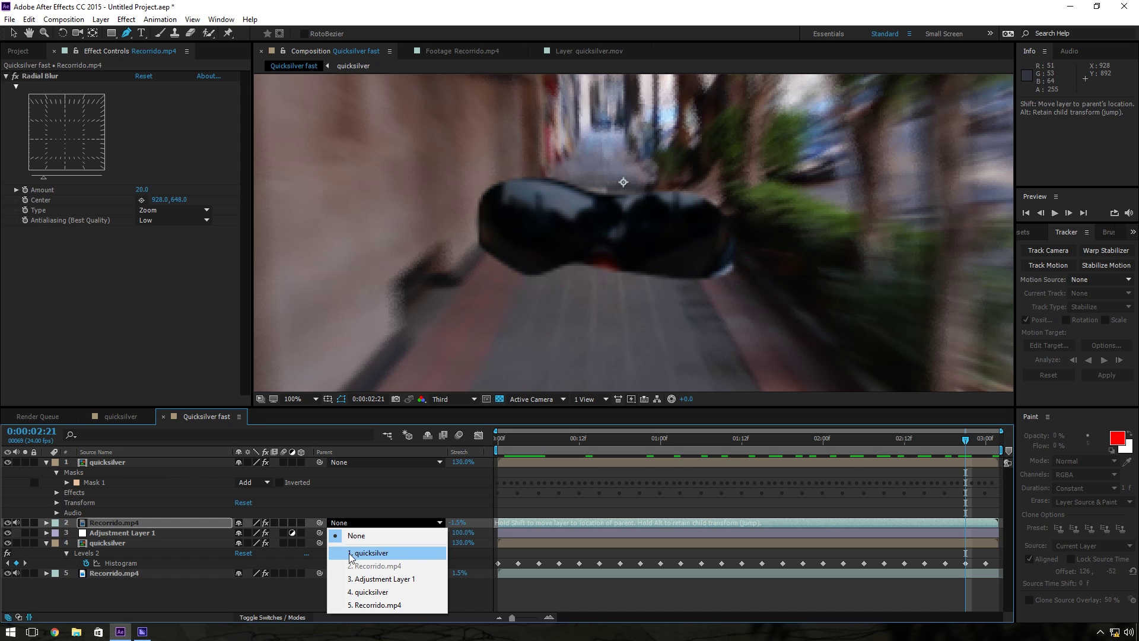
click(301, 617)
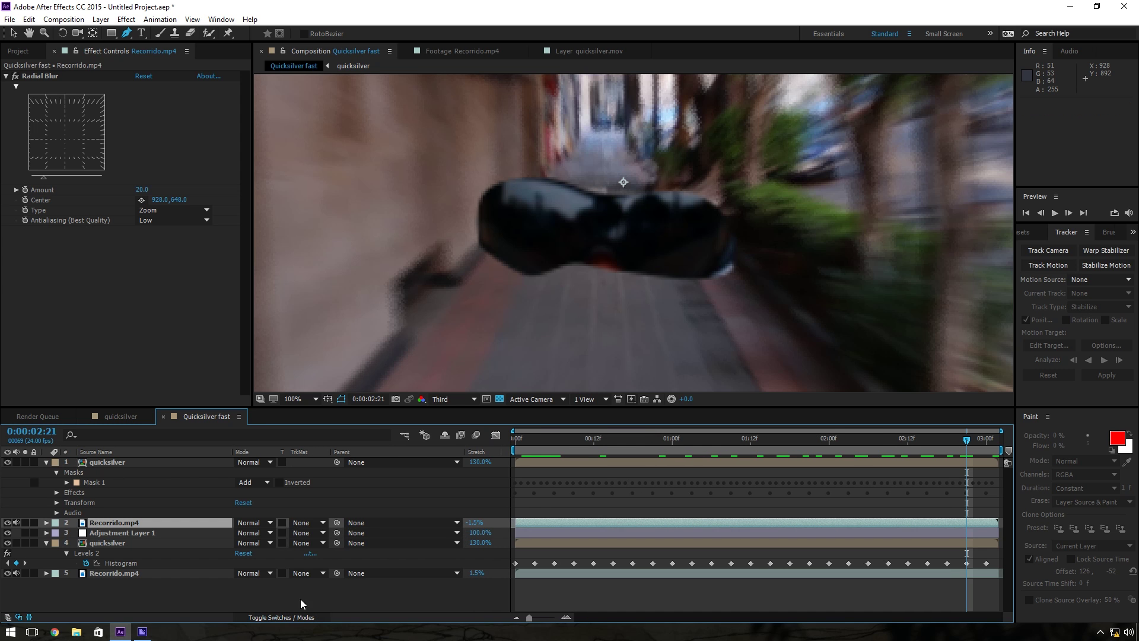
click(315, 524)
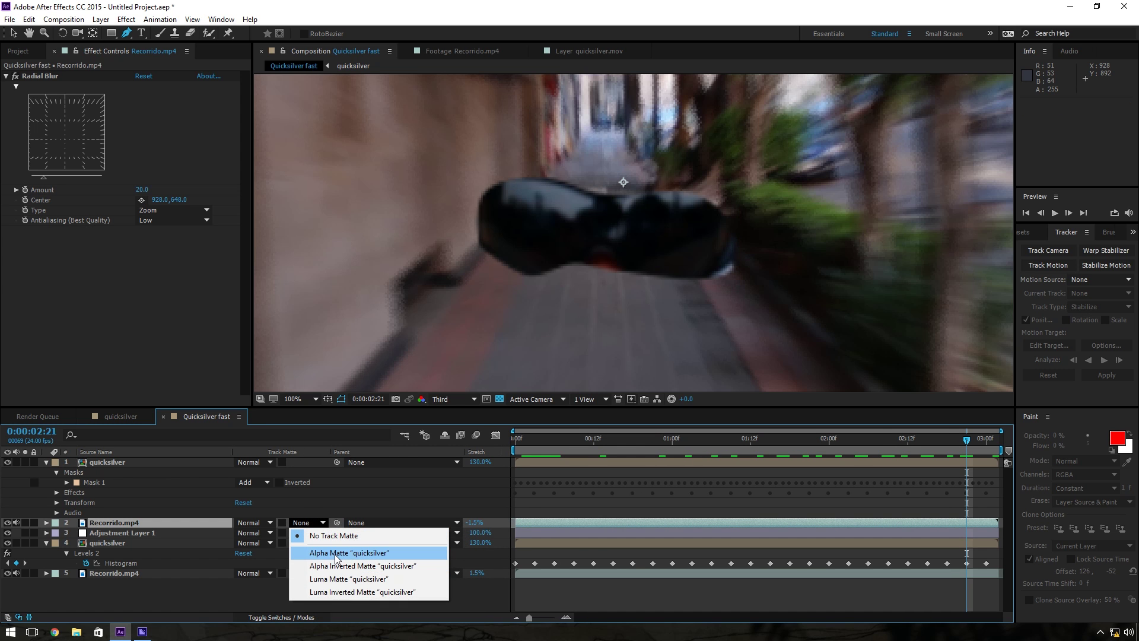
click(336, 553)
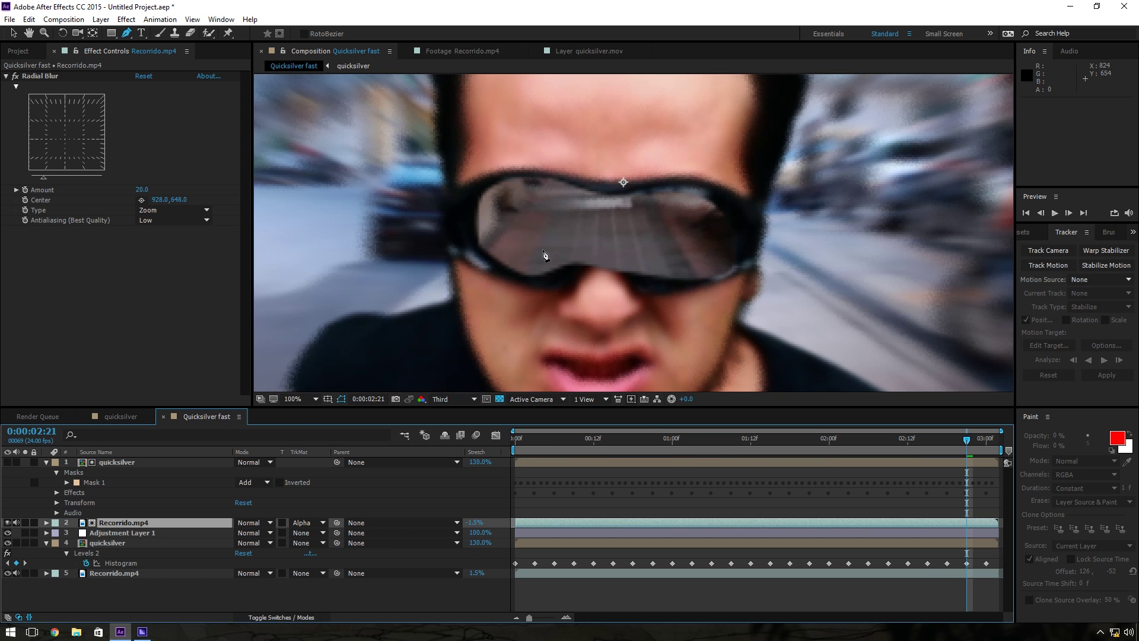
Step: Try Overlay and Soft Light on the street layer, settling on Lighten blending
click(198, 591)
click(246, 522)
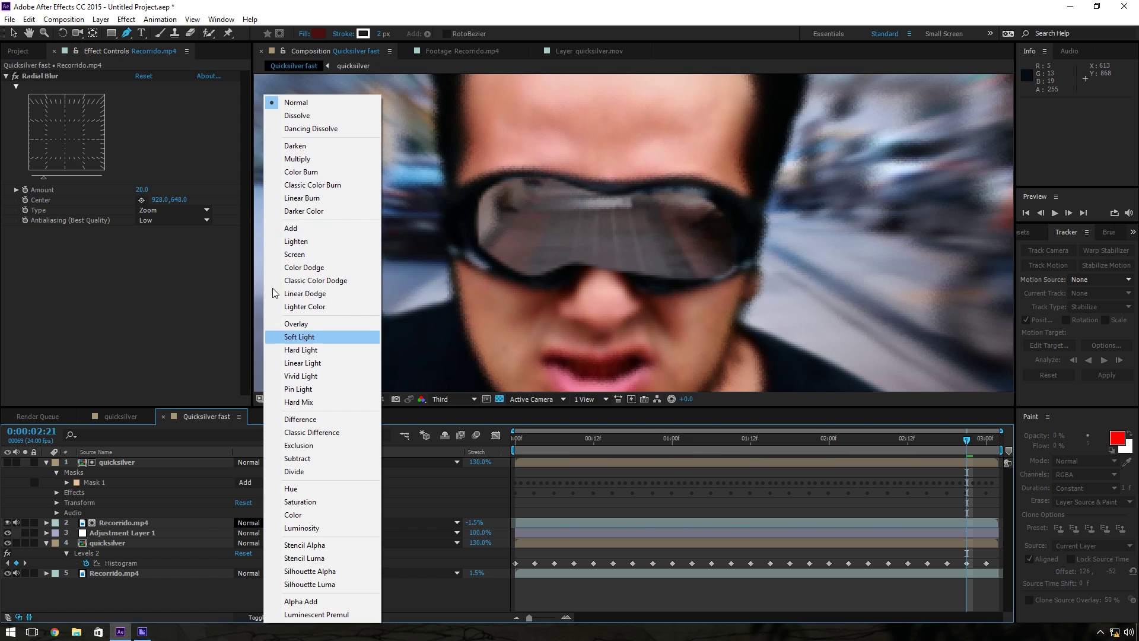
click(307, 324)
click(267, 523)
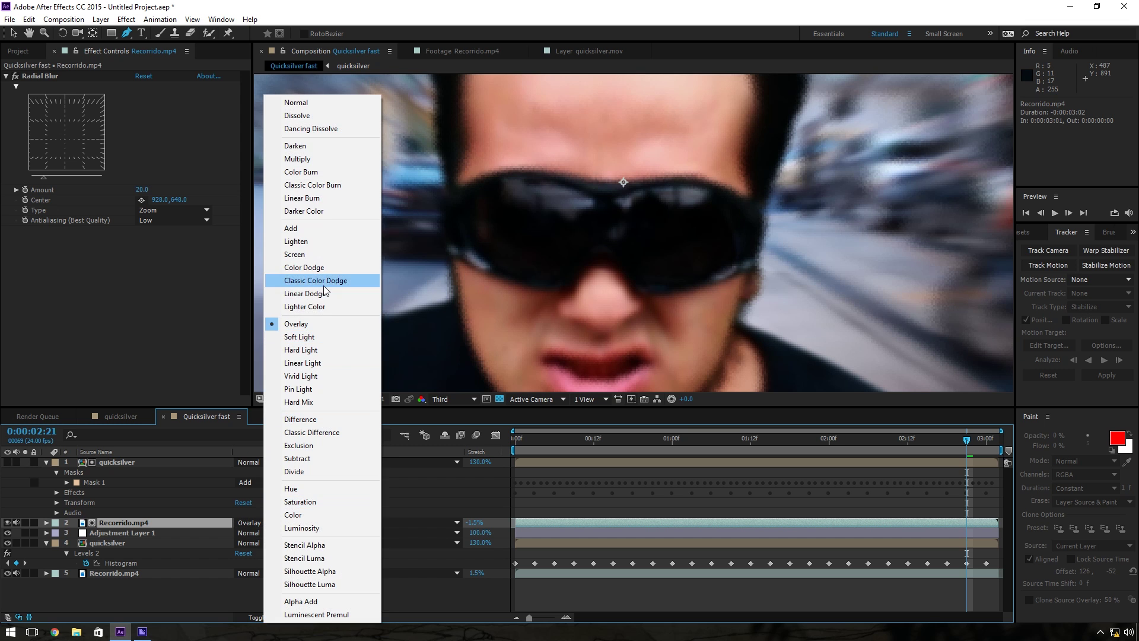
click(319, 338)
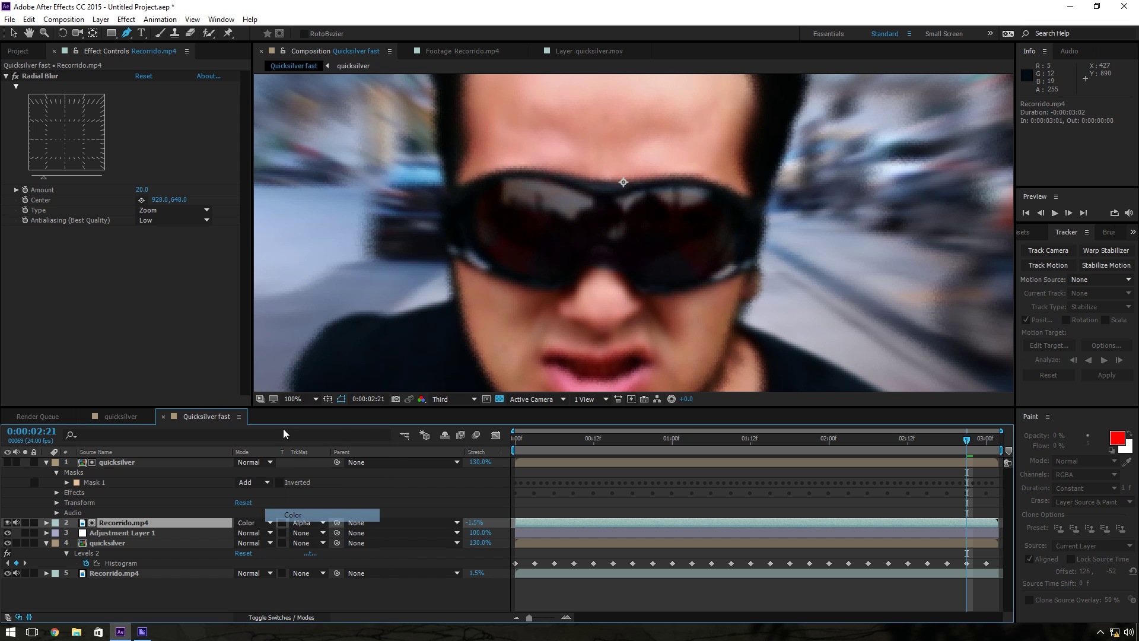
click(261, 522)
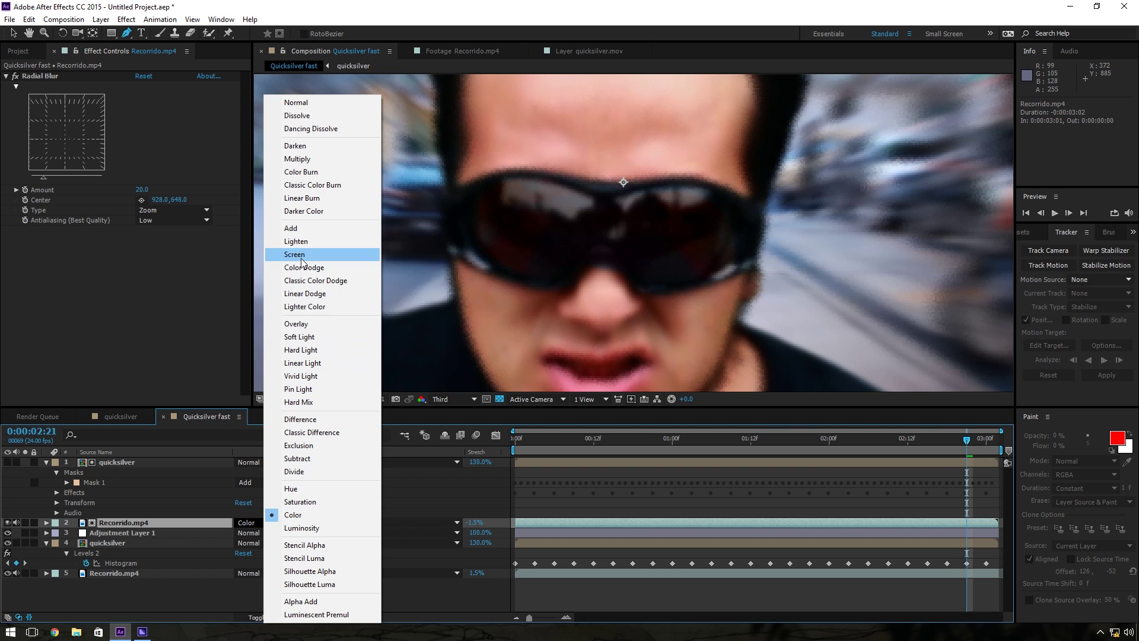
click(291, 241)
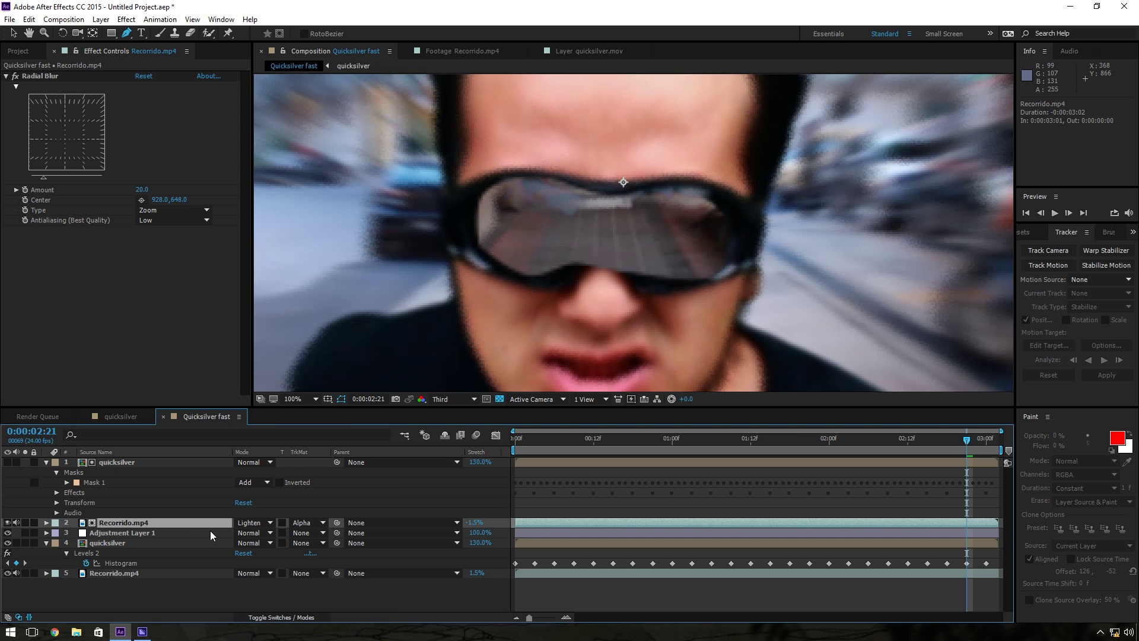
Step: Lower the street reflection's opacity to 44% and check the goggles mask's 49-pixel feather
key(t)
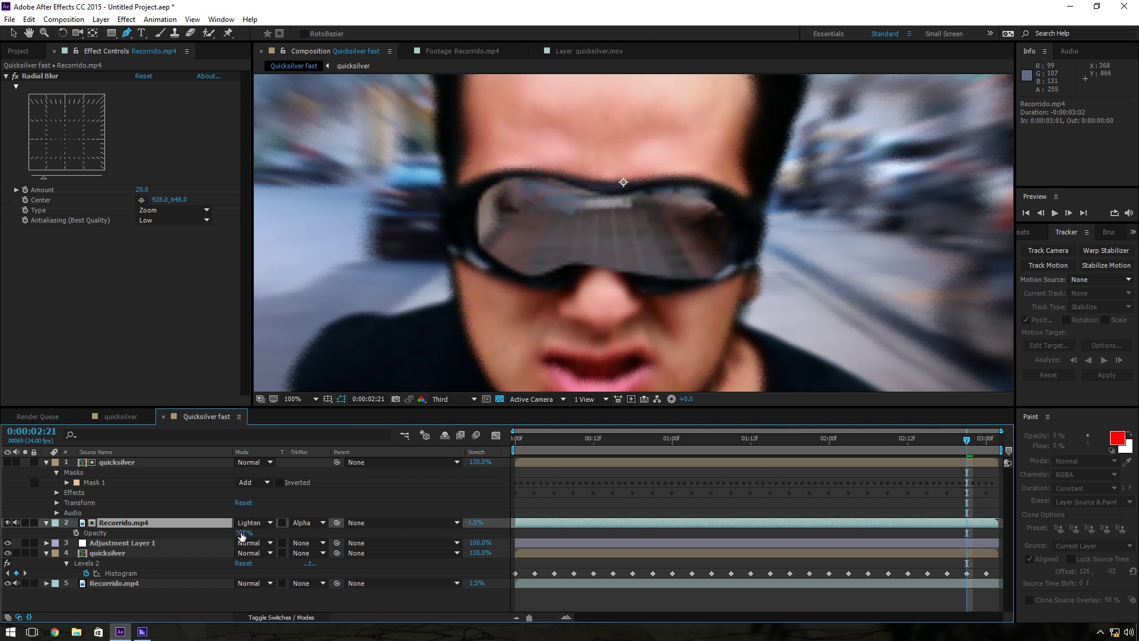
drag(242, 532, 212, 536)
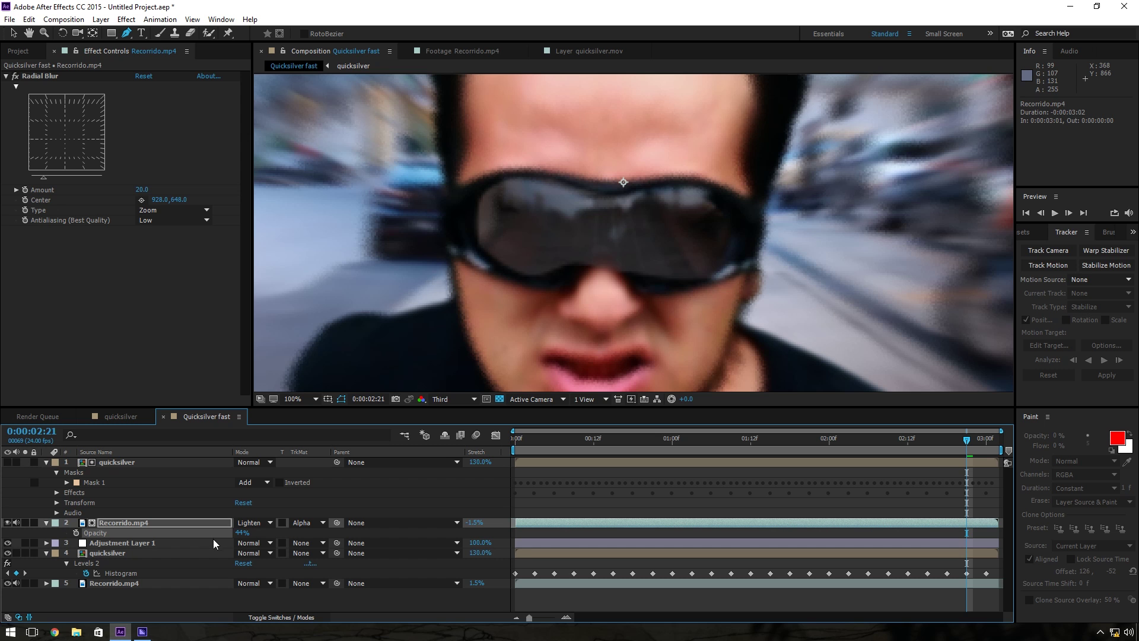
click(137, 461)
key(f)
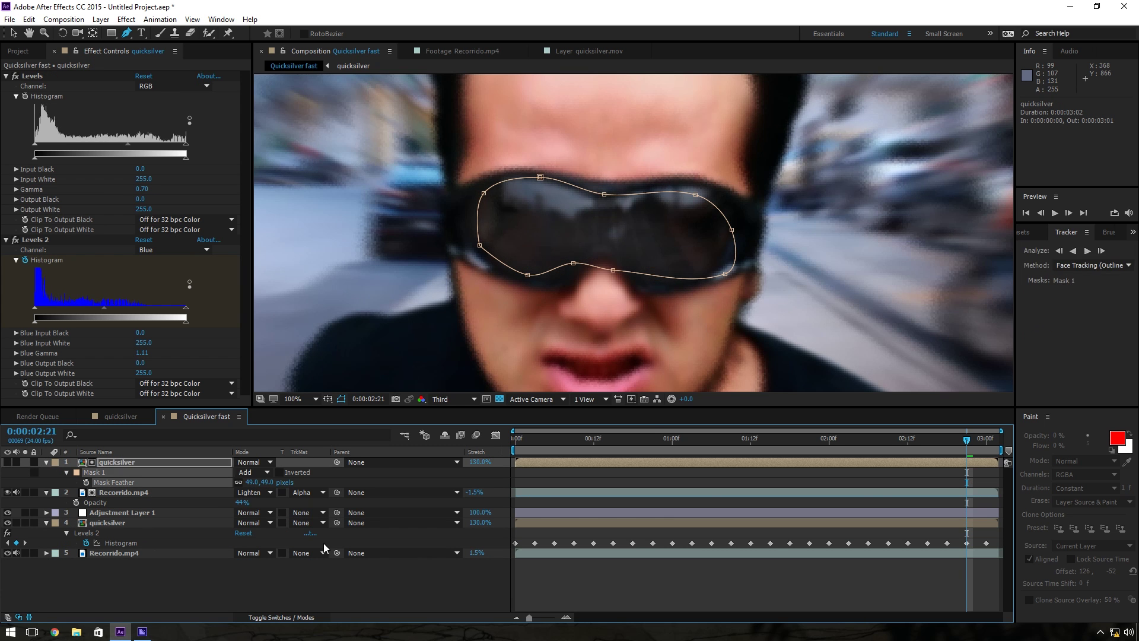
click(324, 576)
scroll(602, 261, down, 2)
scroll(602, 261, down, 2)
scroll(602, 261, up, 4)
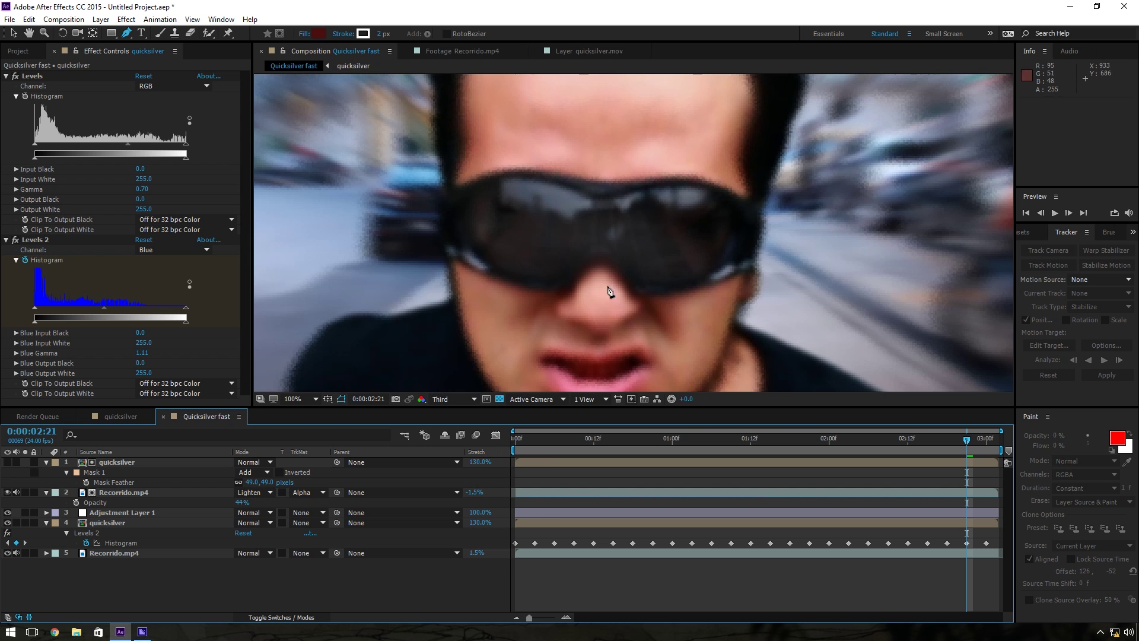
click(515, 440)
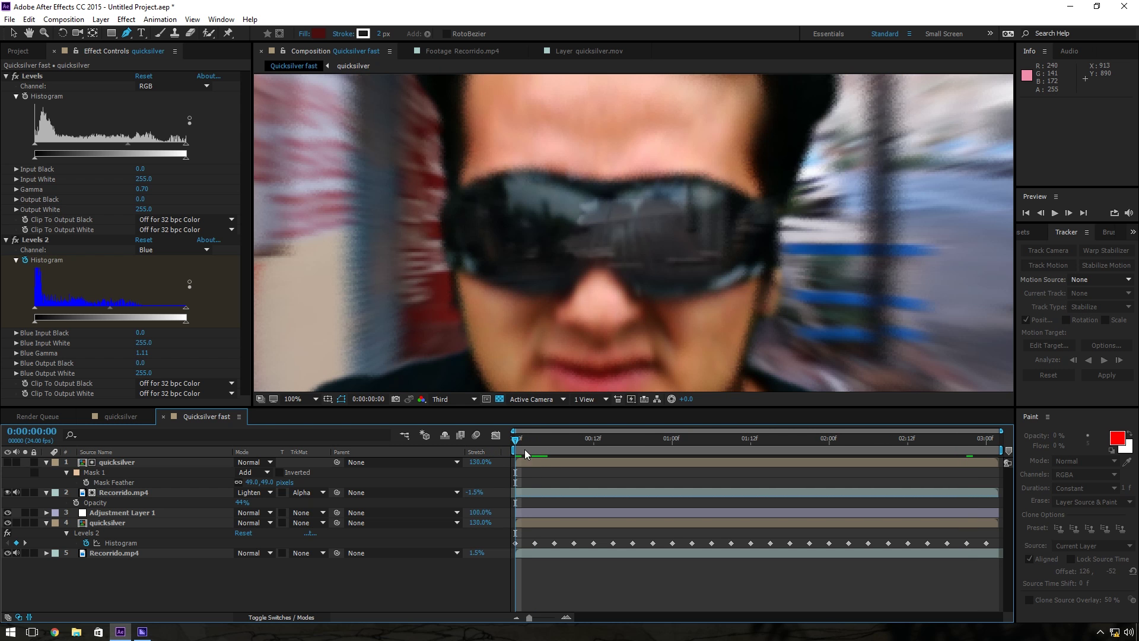